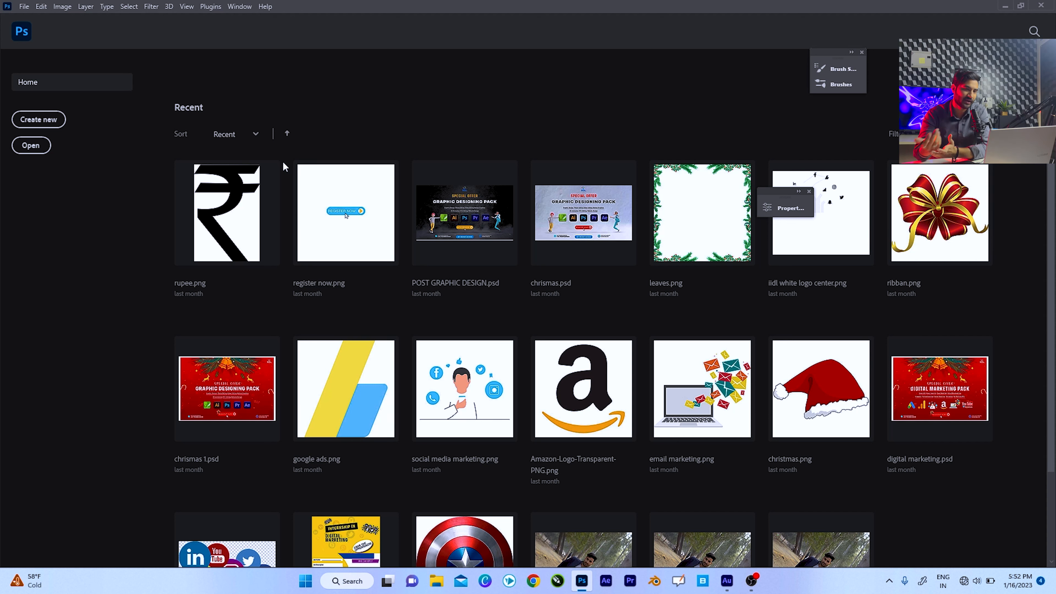
# Open the image girl.jpg and unlock its Background layer so that it becomes a normal layer.
pyautogui.click(32, 145)
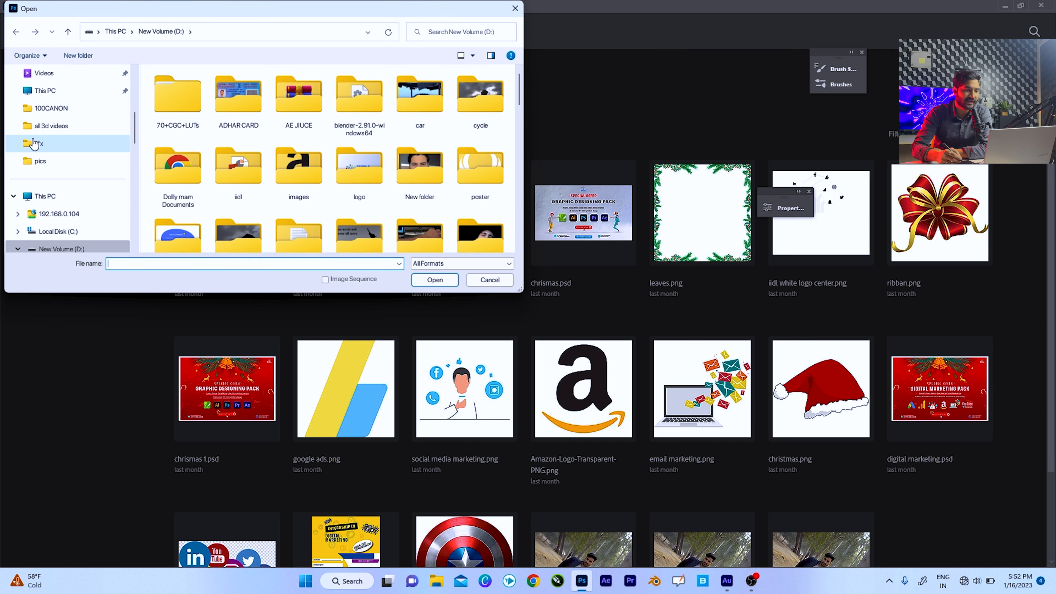
pyautogui.doubleClick(232, 115)
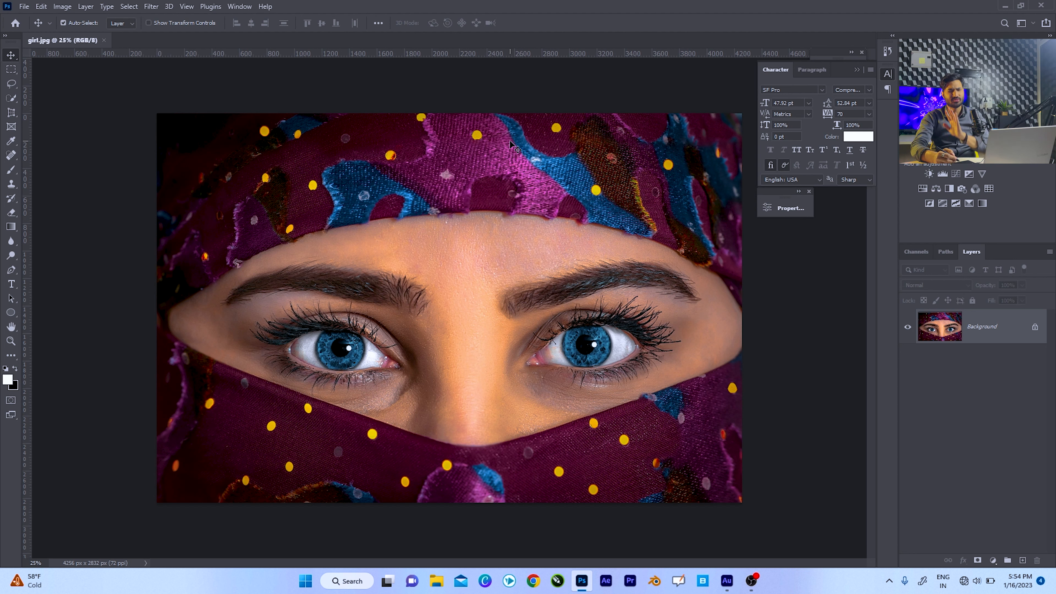
pyautogui.moveTo(394, 166); pyautogui.dragTo(440, 204)
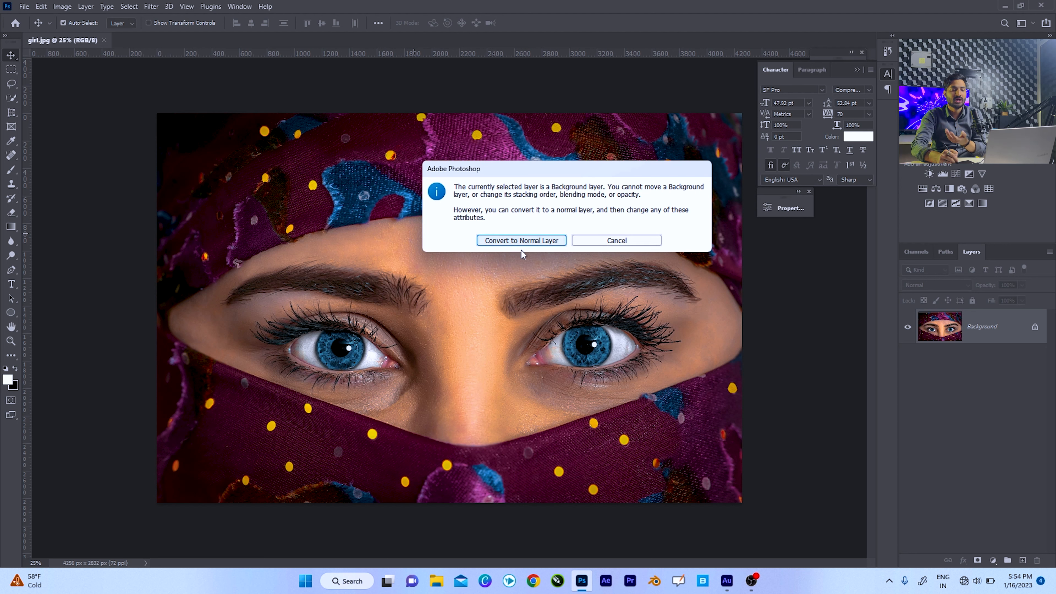
pyautogui.click(609, 244)
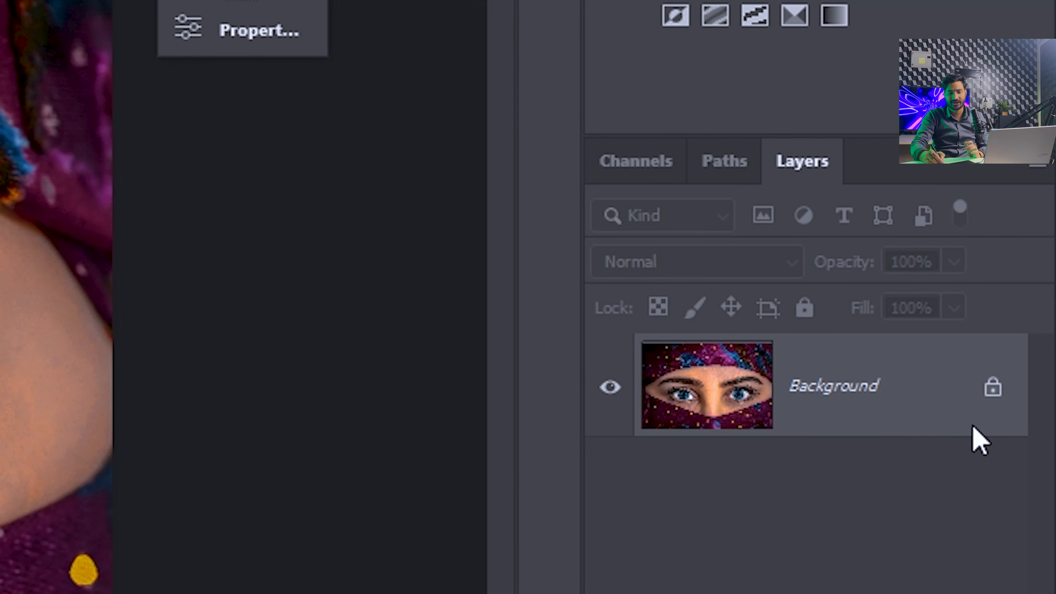
pyautogui.click(994, 400)
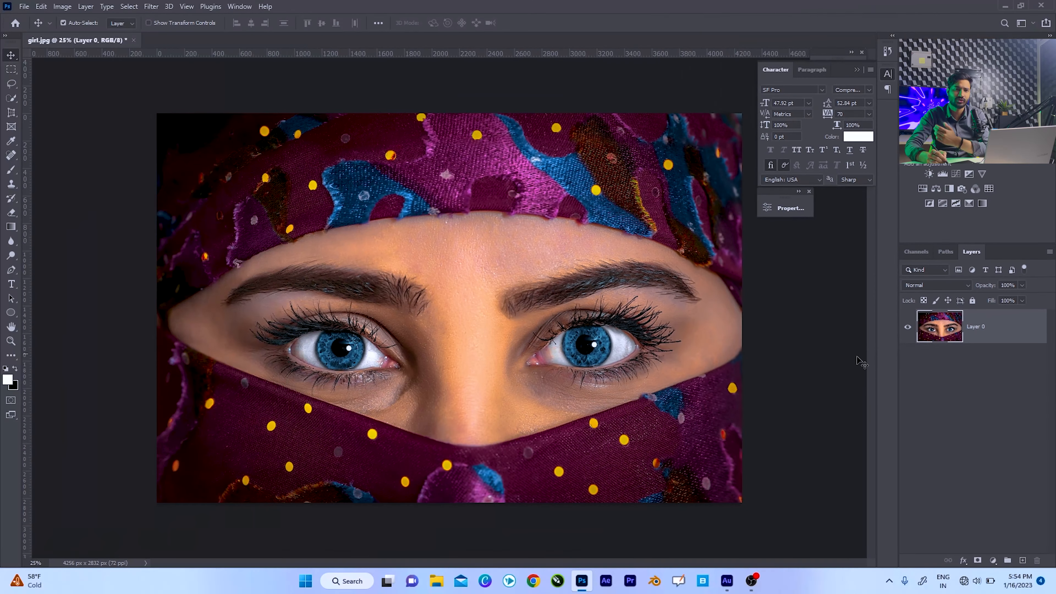
# Try moving the image layer down on the canvas, and undo the move.
pyautogui.moveTo(462, 233); pyautogui.dragTo(455, 273)
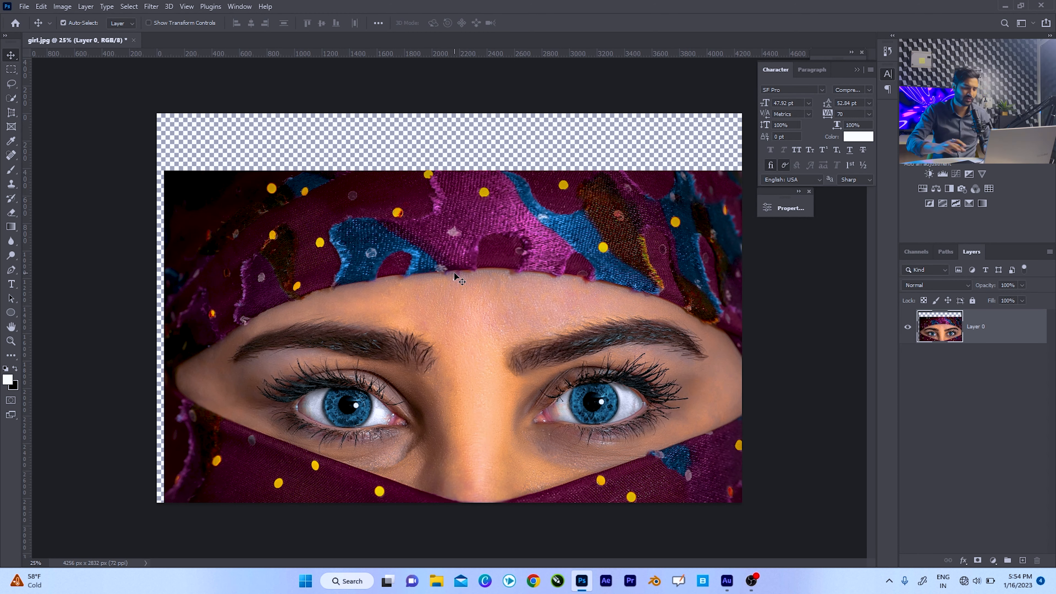
pyautogui.hotkey('ctrl', 'z')
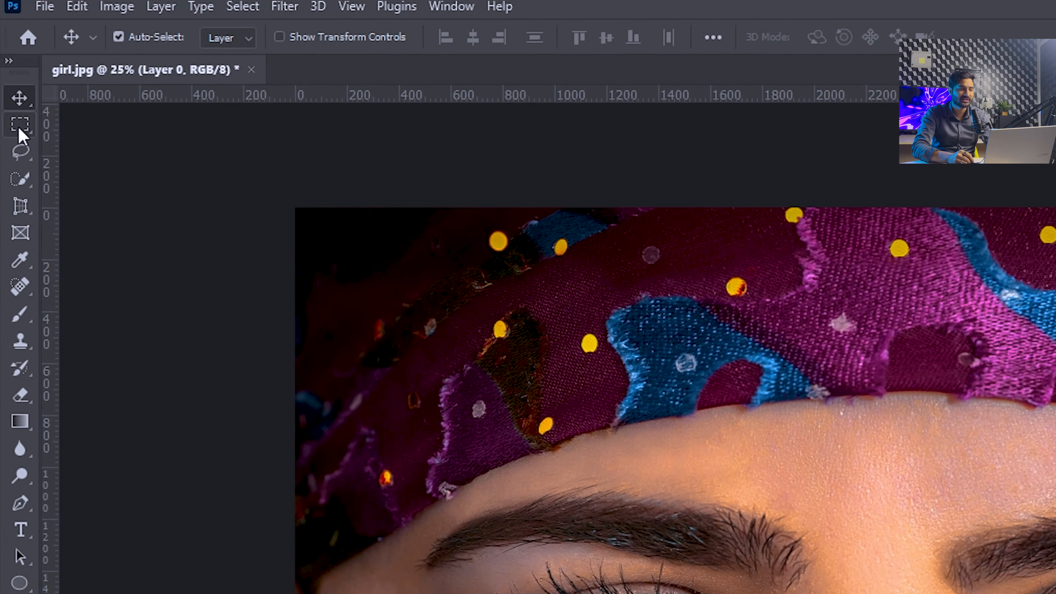
# Select the left eye and its eyebrow with the Rectangular Marquee Tool.
pyautogui.click(20, 130)
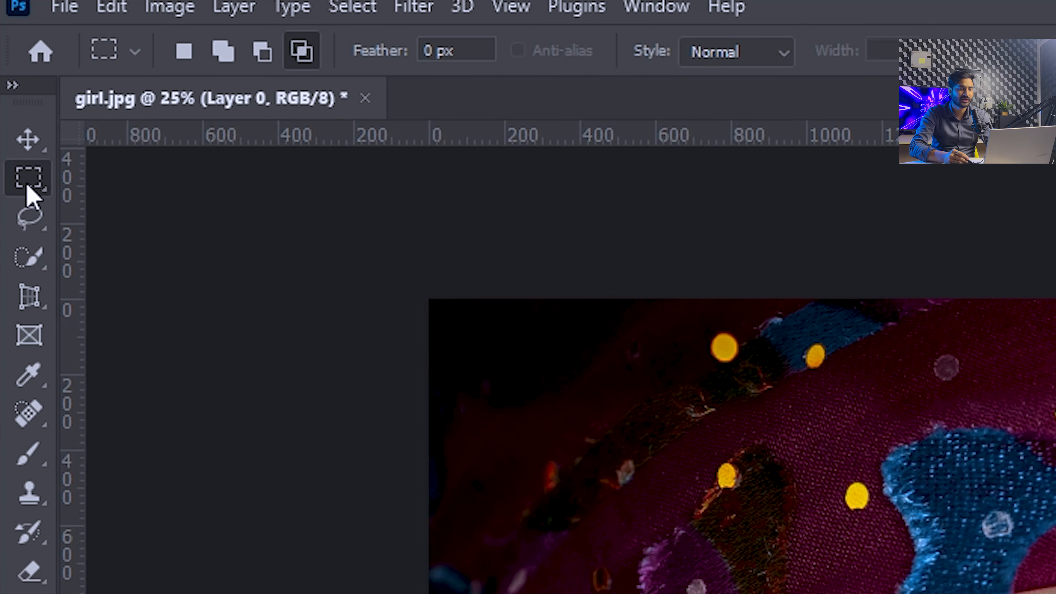
pyautogui.rightClick(28, 188)
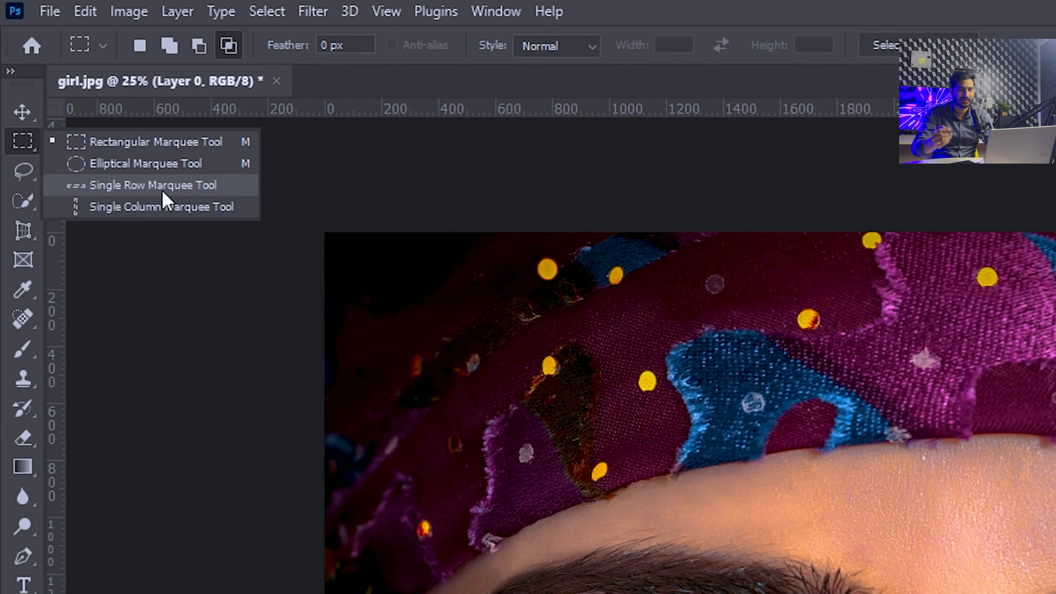
pyautogui.click(177, 143)
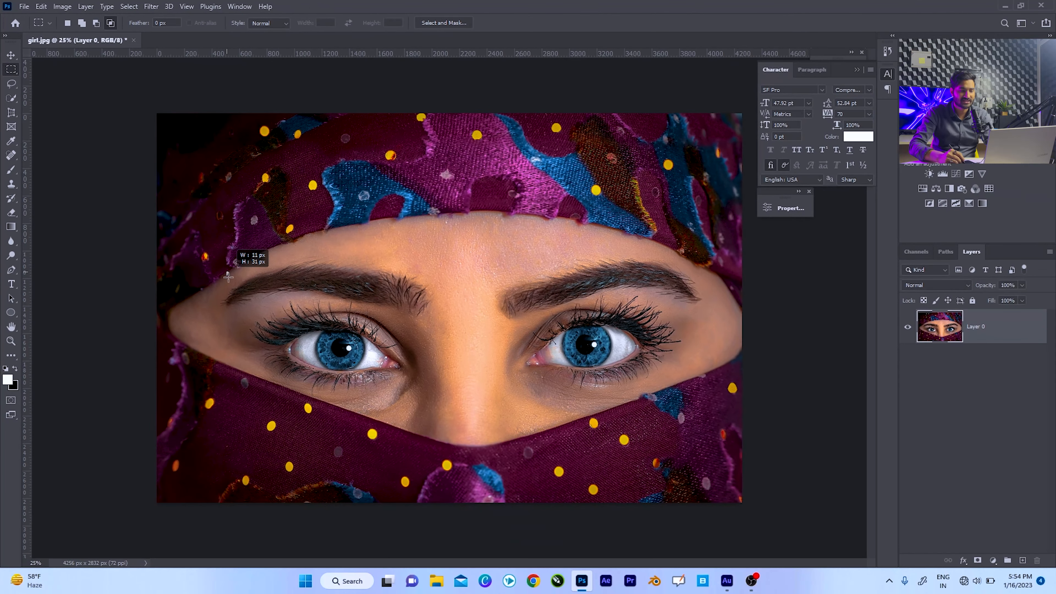
pyautogui.moveTo(400, 361); pyautogui.dragTo(434, 399)
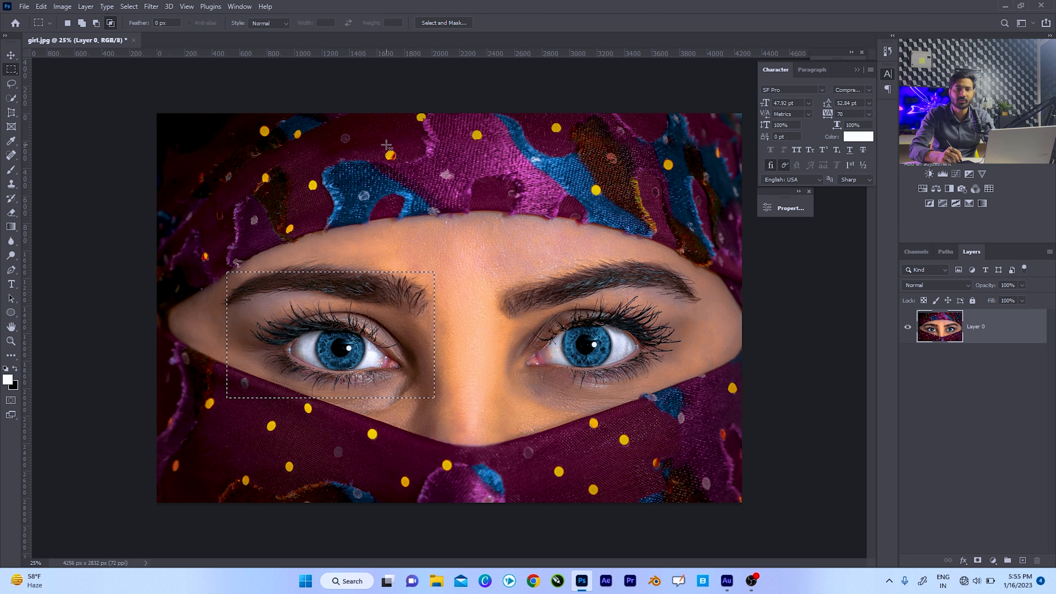
# Move the selected eye area up over the right side of the headscarf, undo the move and deselect.
pyautogui.press('v')
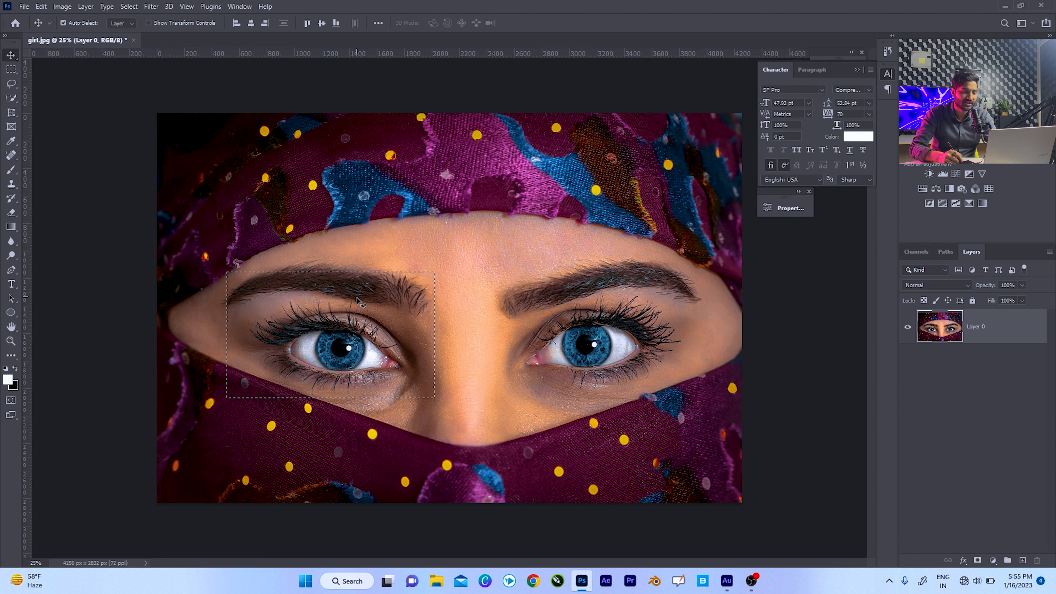
pyautogui.moveTo(365, 256); pyautogui.dragTo(607, 167)
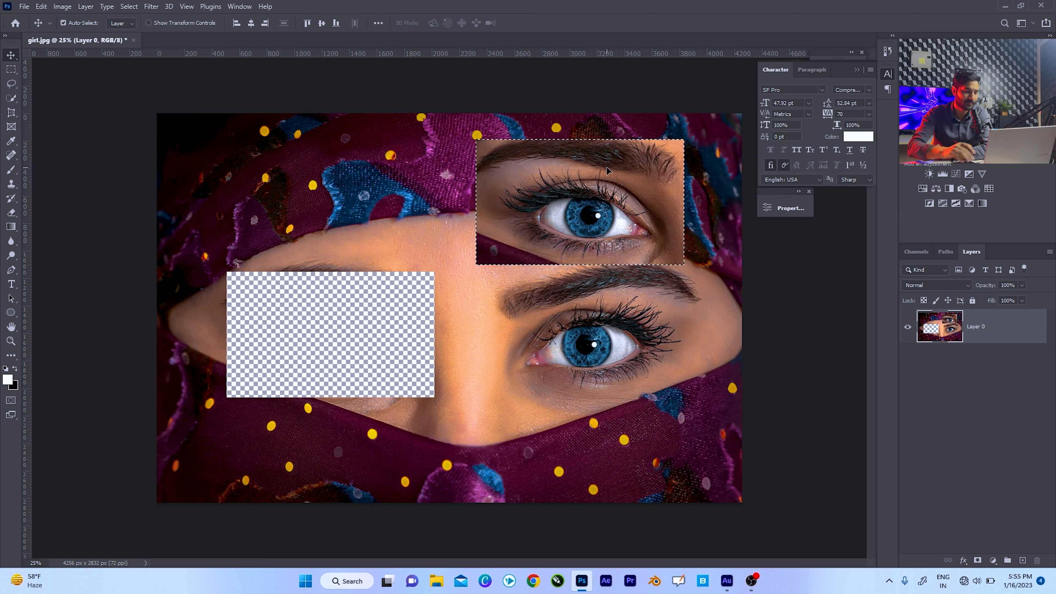
pyautogui.hotkey('ctrl', 'z')
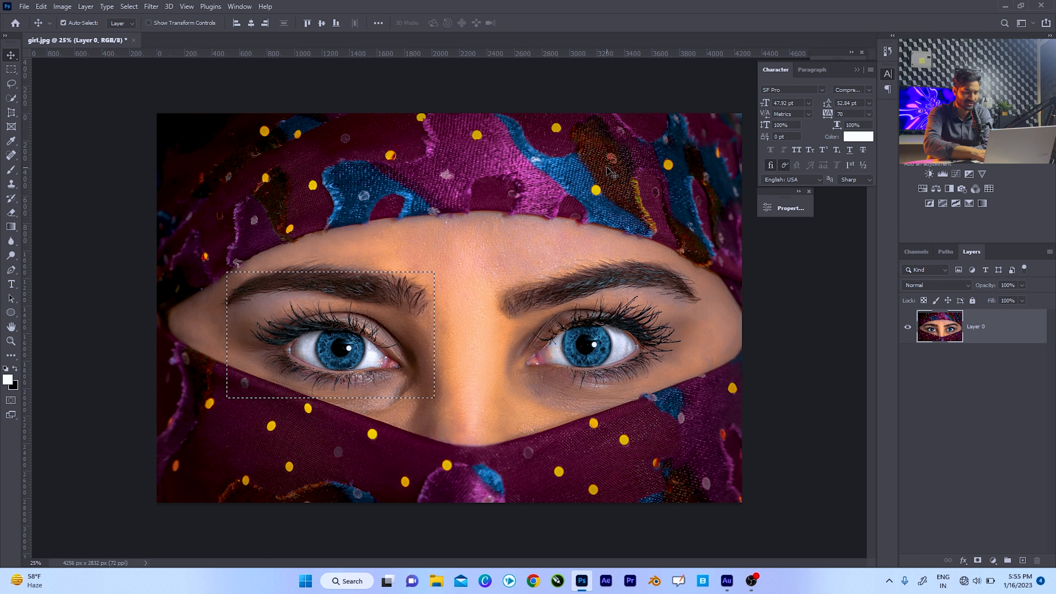
pyautogui.hotkey('ctrl', 'd')
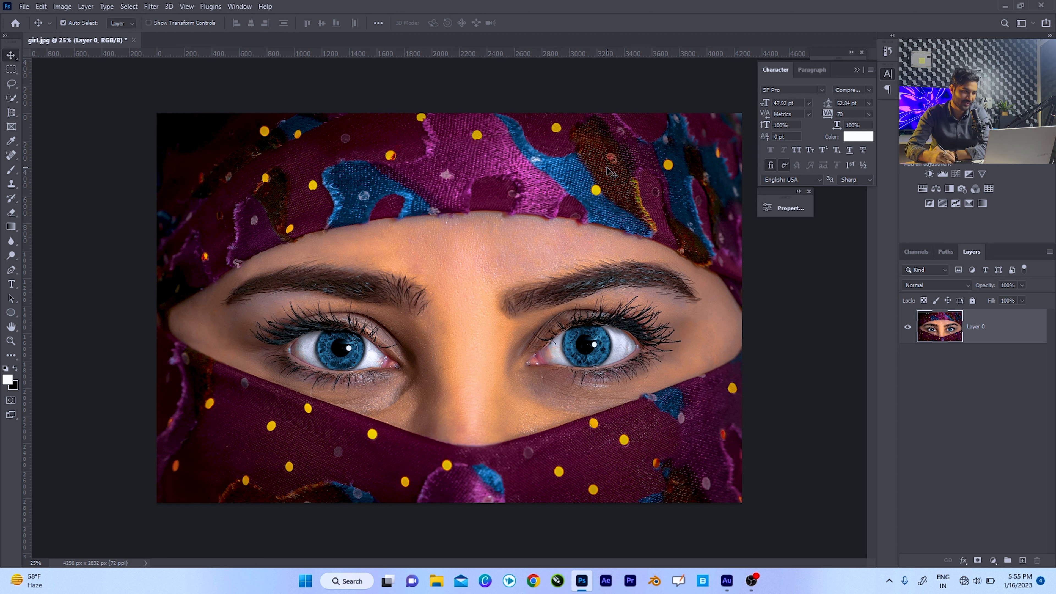
# Draw a rectangular marquee tightly around the left eye and set the foreground color to bright red.
pyautogui.click(12, 70)
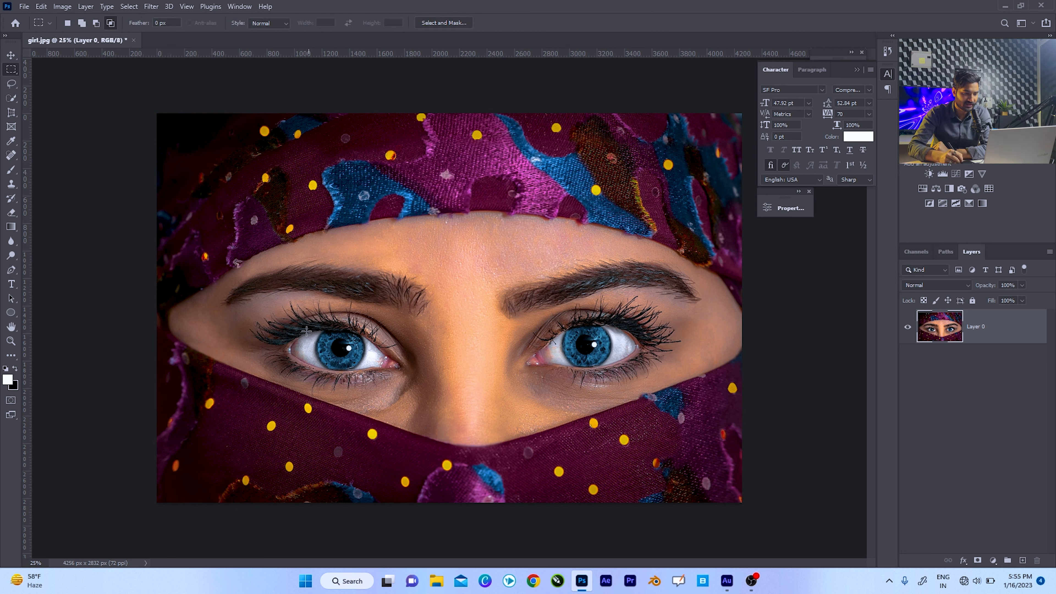
pyautogui.moveTo(280, 317); pyautogui.dragTo(401, 386)
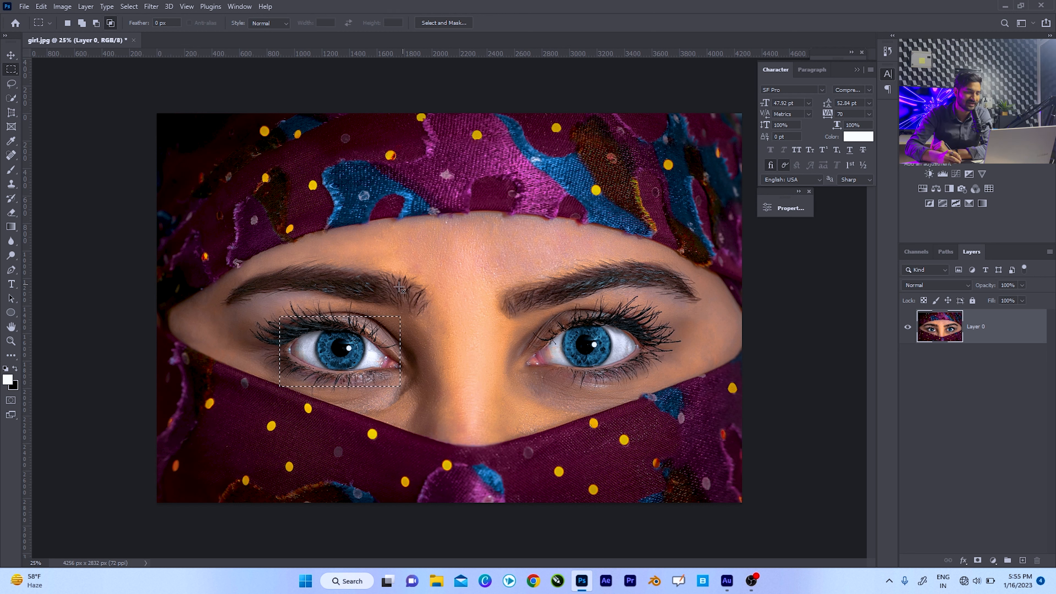
pyautogui.click(8, 379)
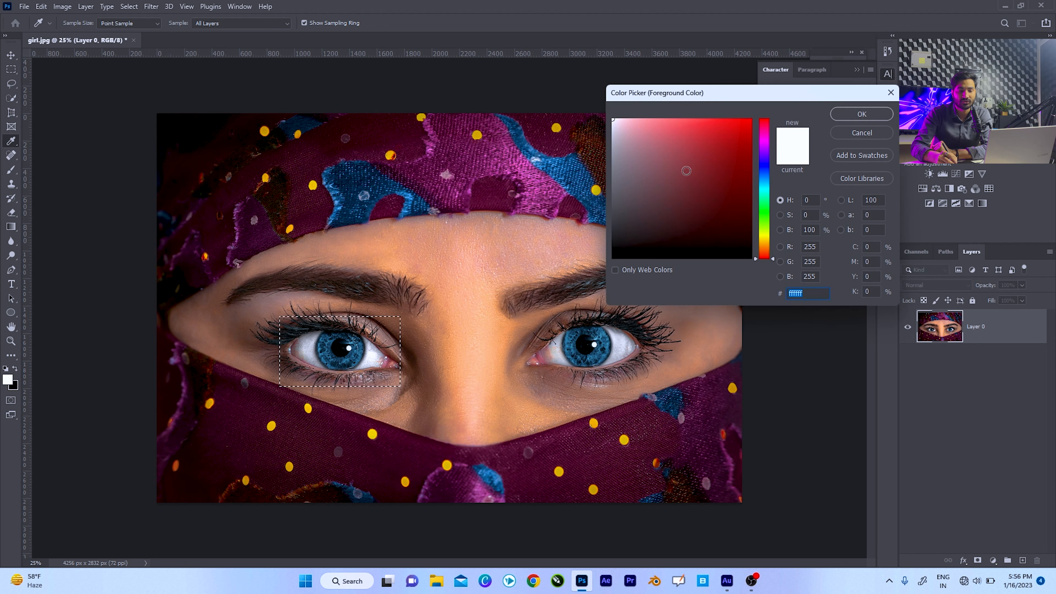
pyautogui.moveTo(714, 177)
pyautogui.mouseDown()
pyautogui.moveTo(741, 170)
pyautogui.moveTo(751, 121)
pyautogui.mouseUp()
pyautogui.click(859, 115)
pyautogui.press('m')
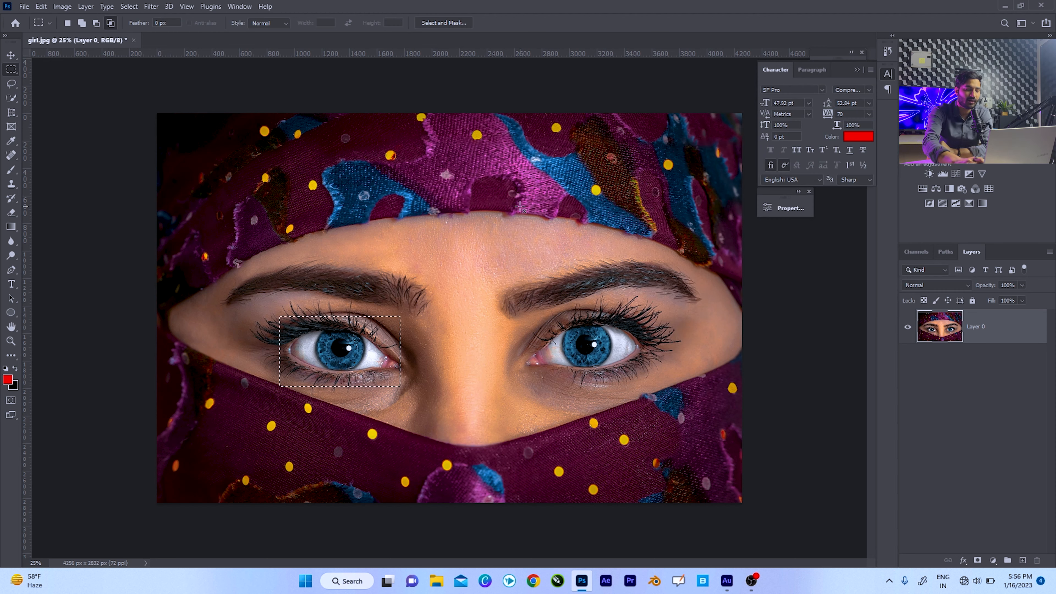
# Fill the rectangular eye selection with the red foreground color, and undo the fill and selection.
pyautogui.hotkey('alt', 'BackSpace')
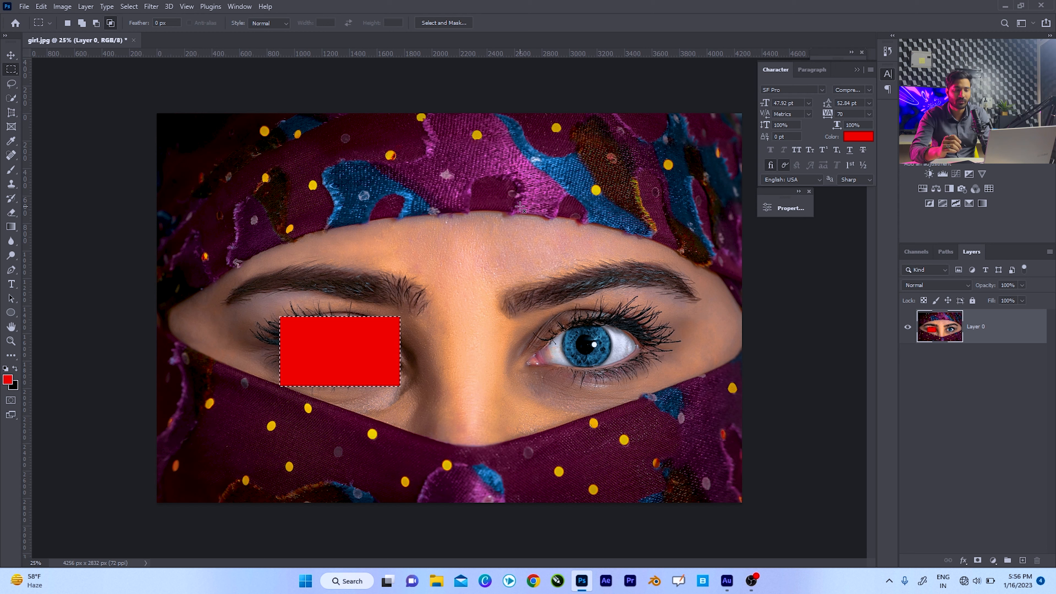
pyautogui.hotkey('ctrl', 'd')
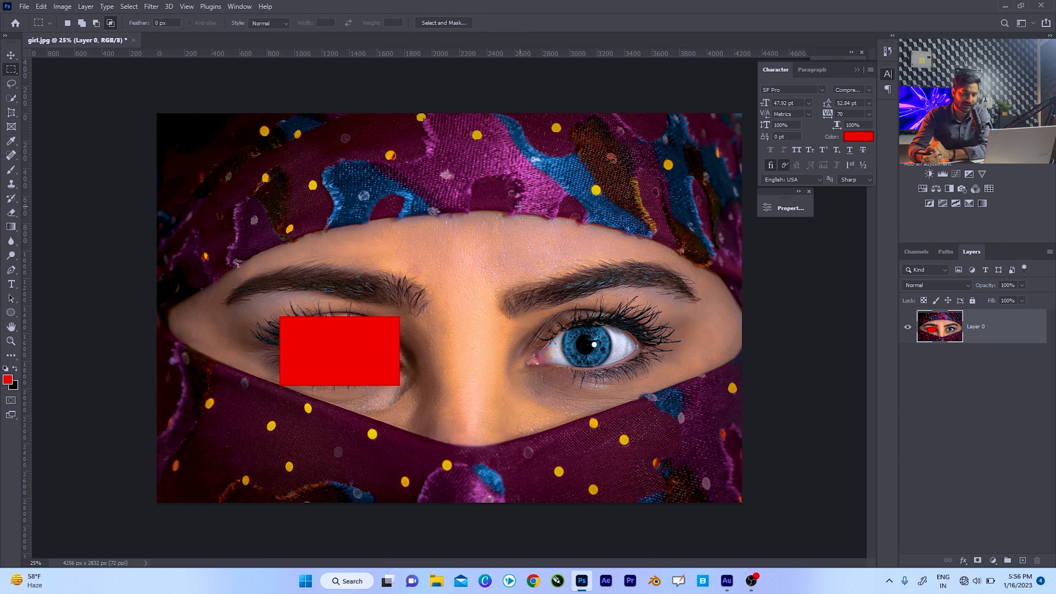
pyautogui.hotkey('ctrl', 'z')
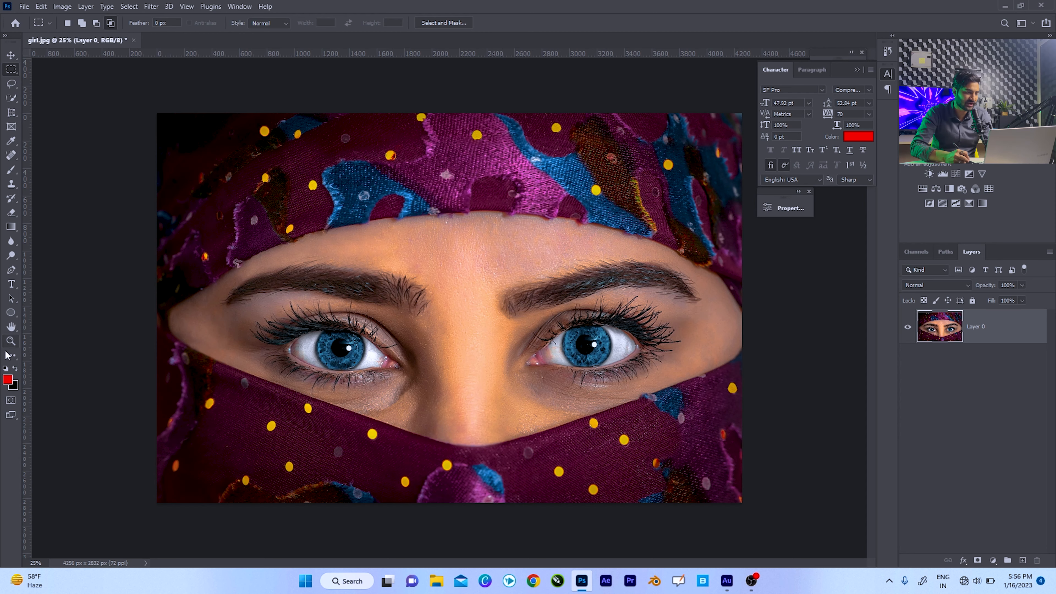
# Draw a circular selection around the left eye's blue iris from its center with the Elliptical Marquee Tool.
pyautogui.press('z')
pyautogui.moveTo(340, 345); pyautogui.dragTo(407, 303)
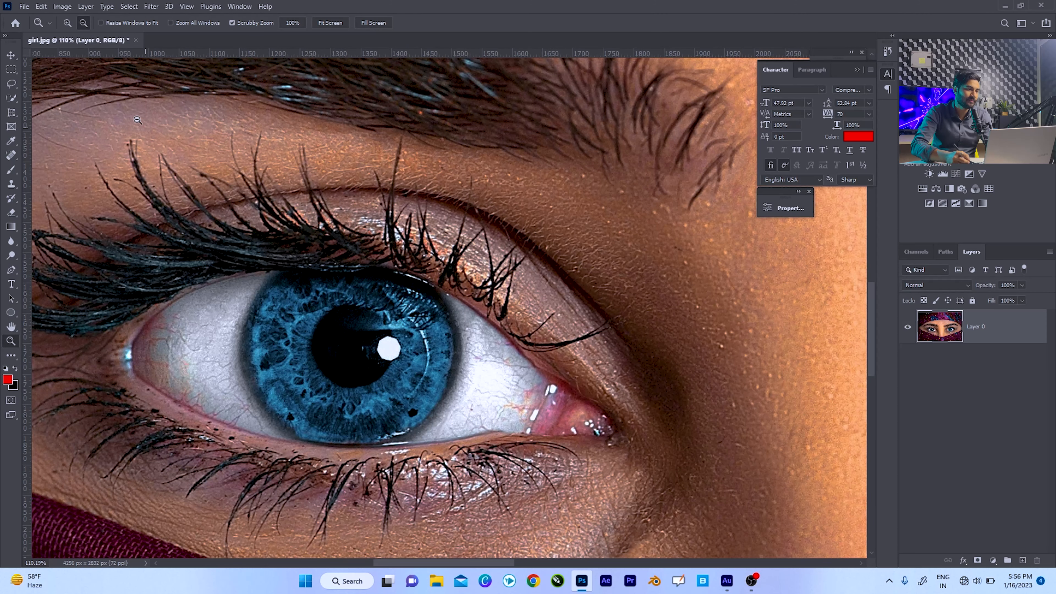
pyautogui.click(11, 70)
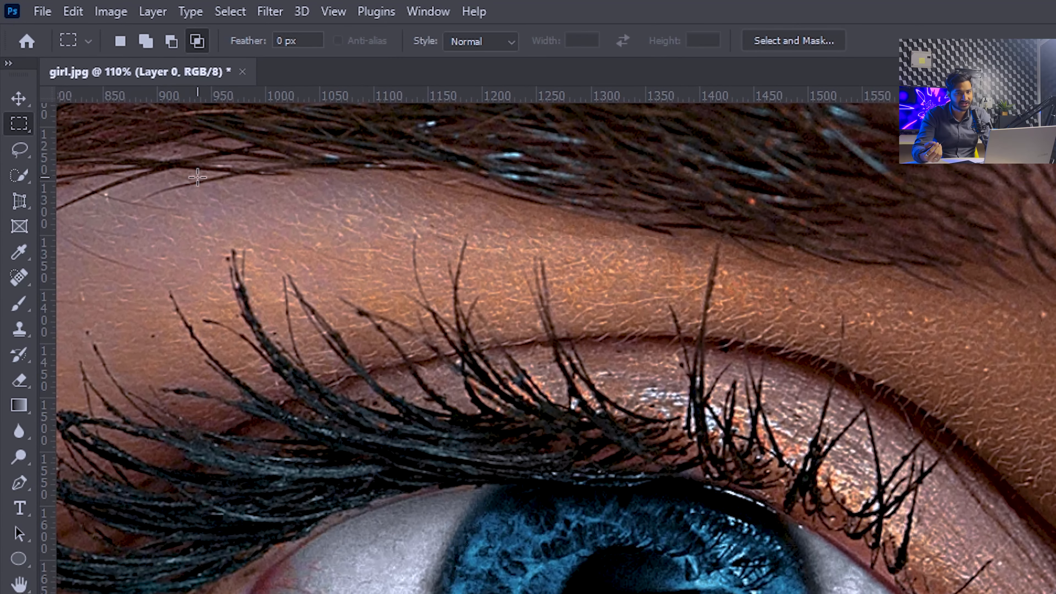
pyautogui.rightClick(22, 126)
pyautogui.click(106, 144)
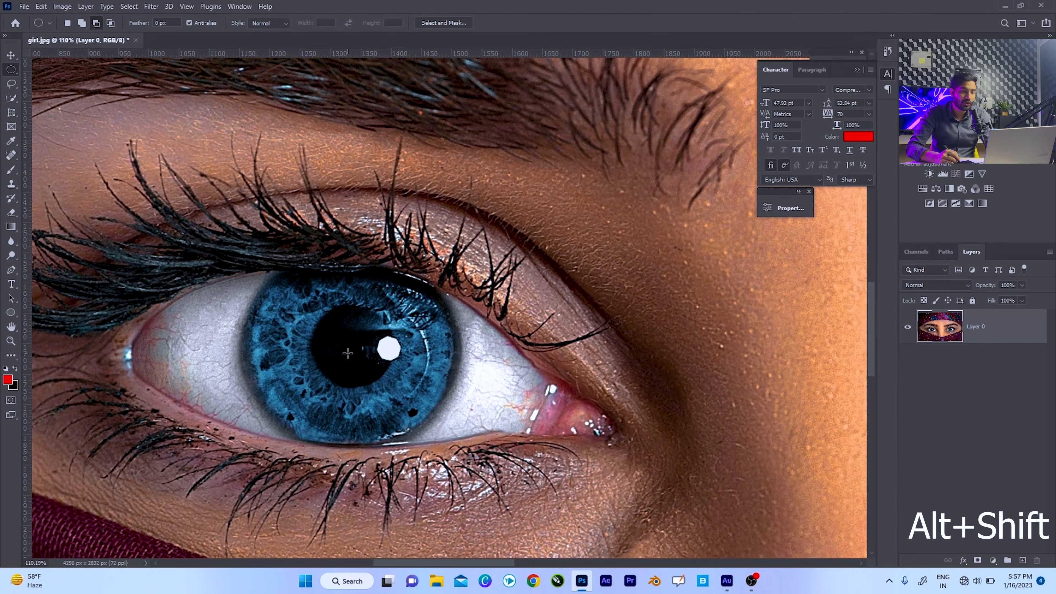
pyautogui.moveTo(350, 348); pyautogui.dragTo(410, 386)
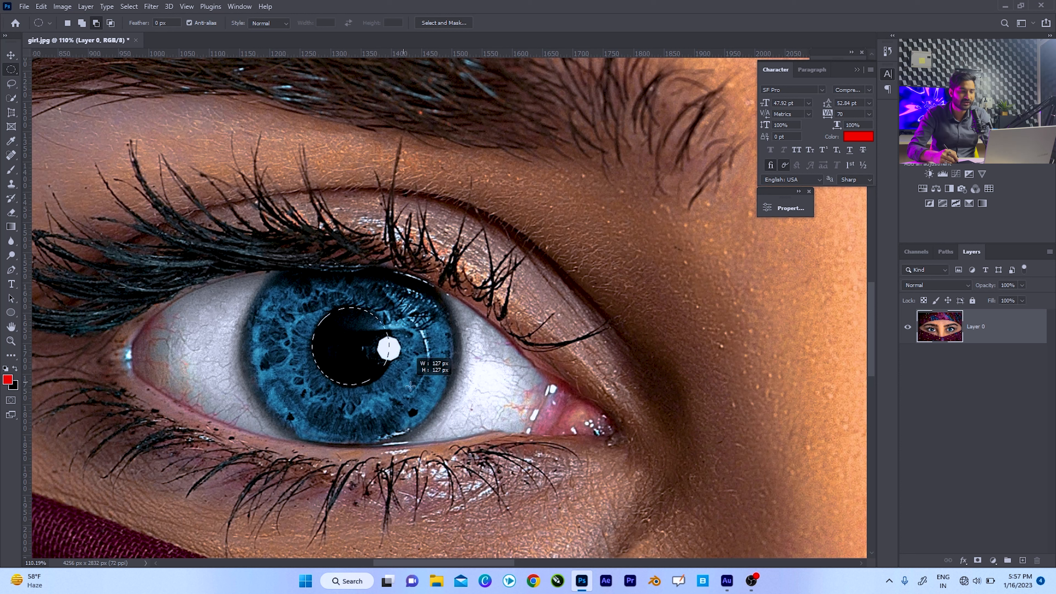
pyautogui.moveTo(457, 426); pyautogui.dragTo(492, 448)
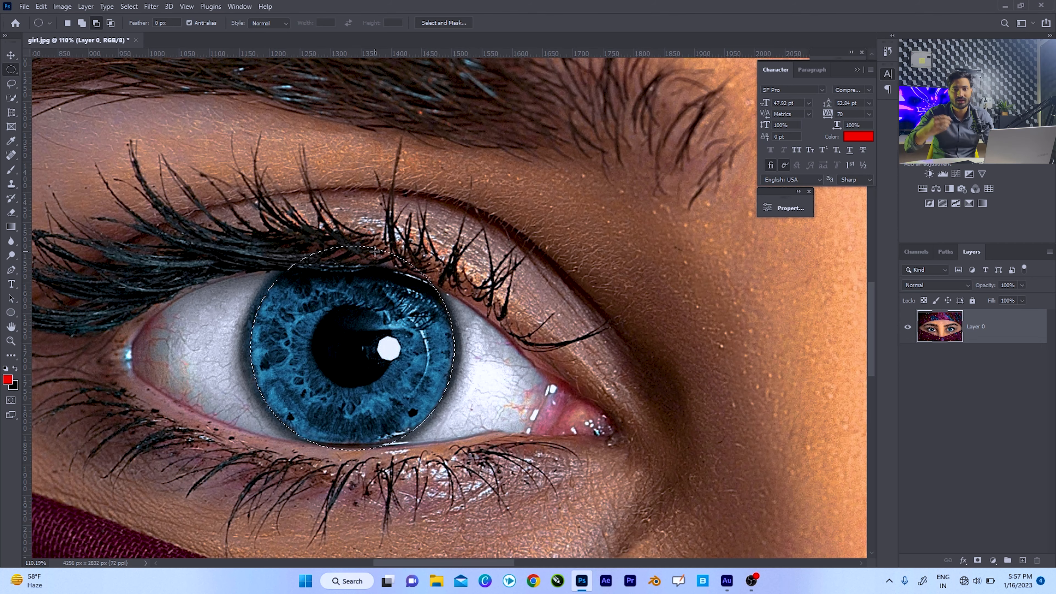
# Try reshaping the iris selection along the upper eyelid with the Lasso tool, and undo the changes.
pyautogui.click(11, 85)
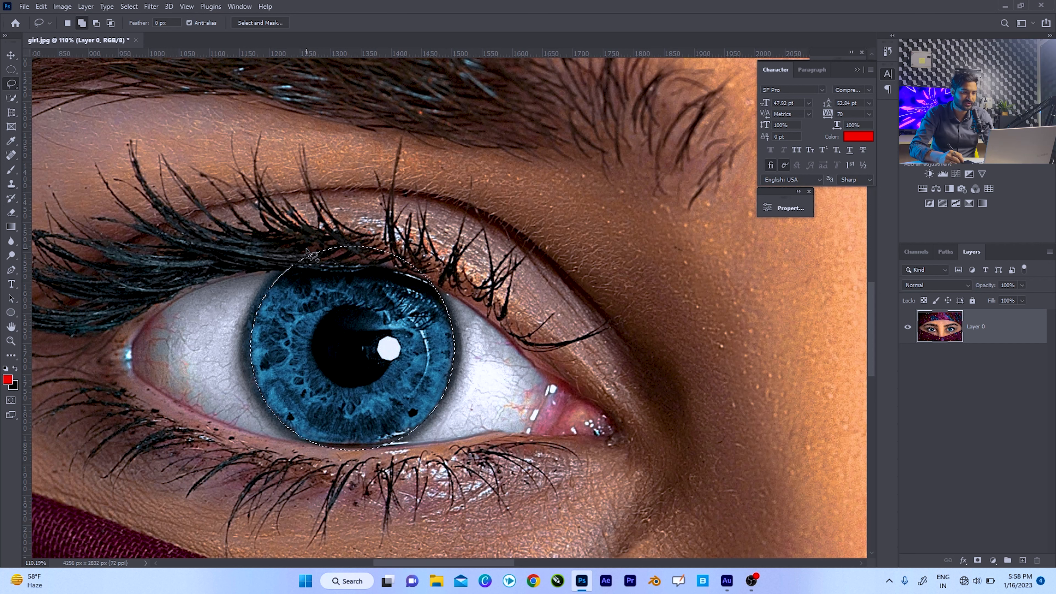
pyautogui.moveTo(334, 246); pyautogui.dragTo(333, 249)
pyautogui.moveTo(337, 264); pyautogui.dragTo(362, 241)
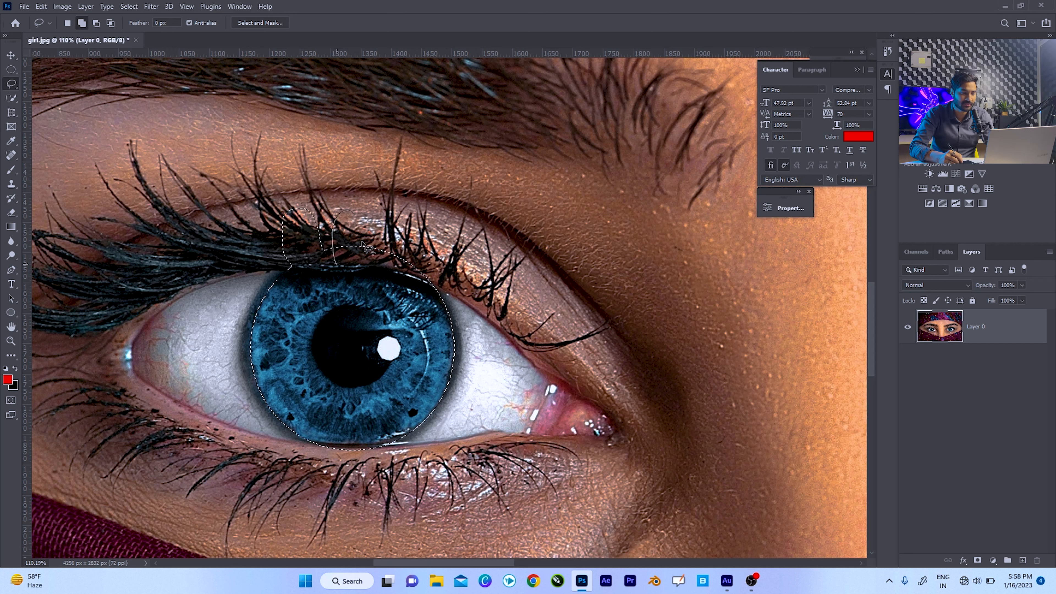
pyautogui.moveTo(447, 284); pyautogui.dragTo(445, 287)
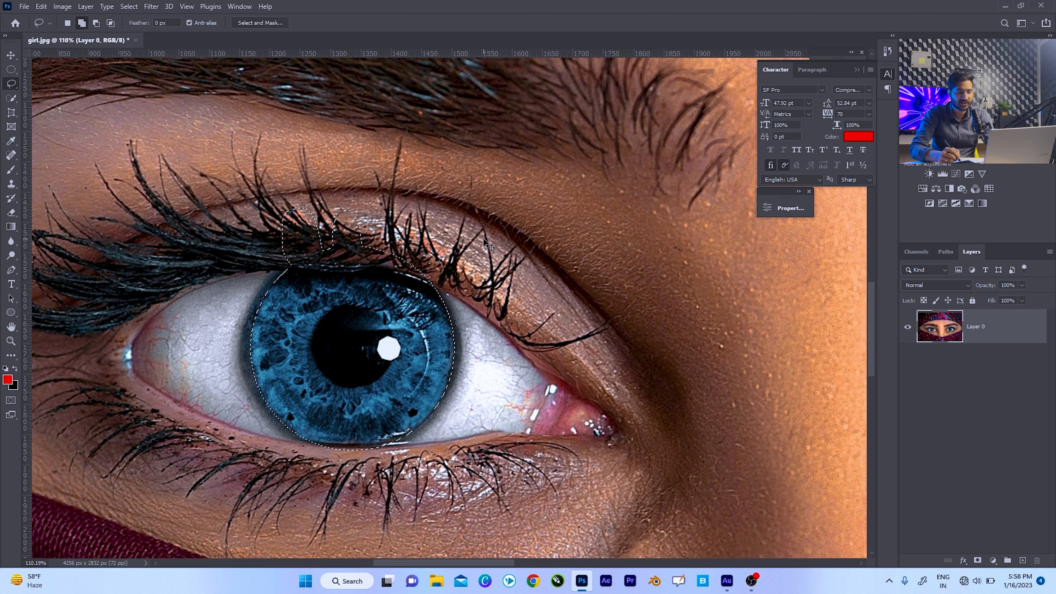
pyautogui.hotkey('ctrl', 'z')
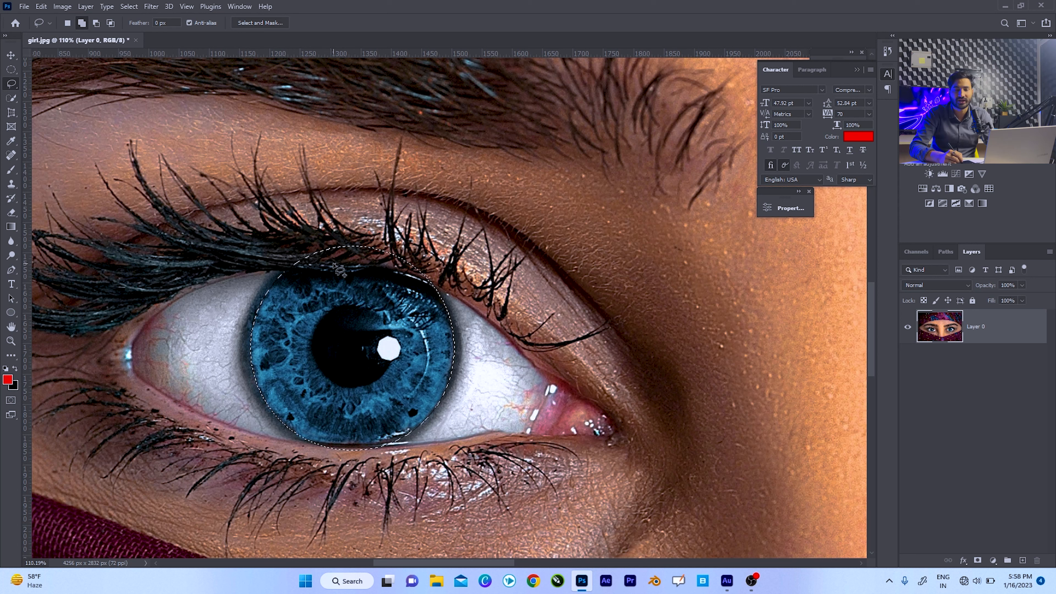
# Subtract the parts of the circular selection that overlap the upper and lower eyelids with the Lasso tool.
pyautogui.press('alt')
pyautogui.moveTo(307, 266)
pyautogui.mouseDown()
pyautogui.moveTo(388, 265)
pyautogui.moveTo(444, 268)
pyautogui.mouseUp()
pyautogui.press('shift')
pyautogui.press('alt')
pyautogui.moveTo(302, 444)
pyautogui.mouseDown()
pyautogui.moveTo(395, 438)
pyautogui.moveTo(428, 454)
pyautogui.mouseUp()
pyautogui.press('shift')
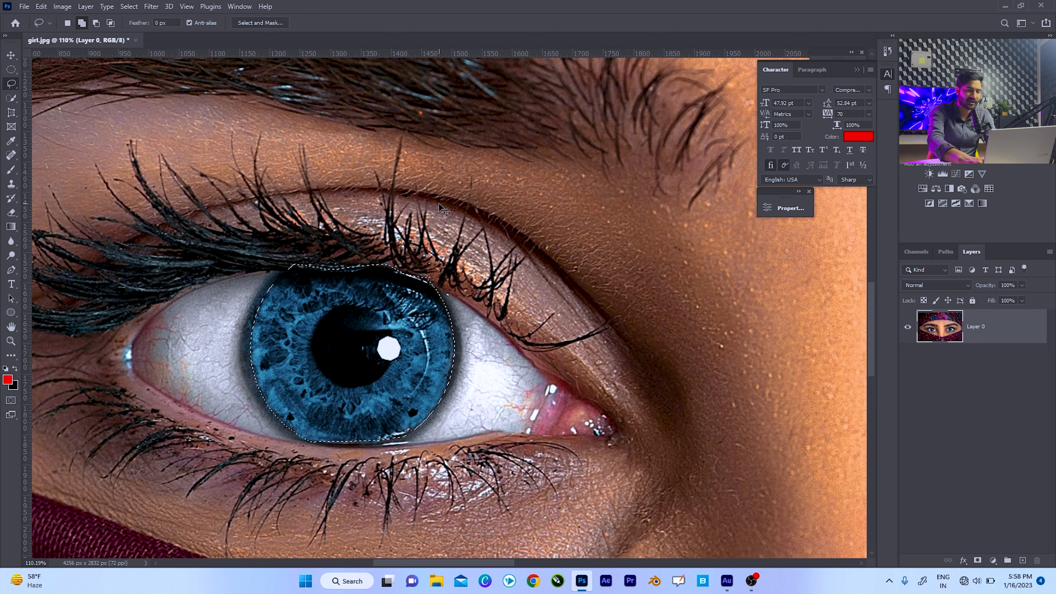
# Add a Hue/Saturation adjustment layer masked to the selected iris.
pyautogui.hotkey('ctrl', '0')
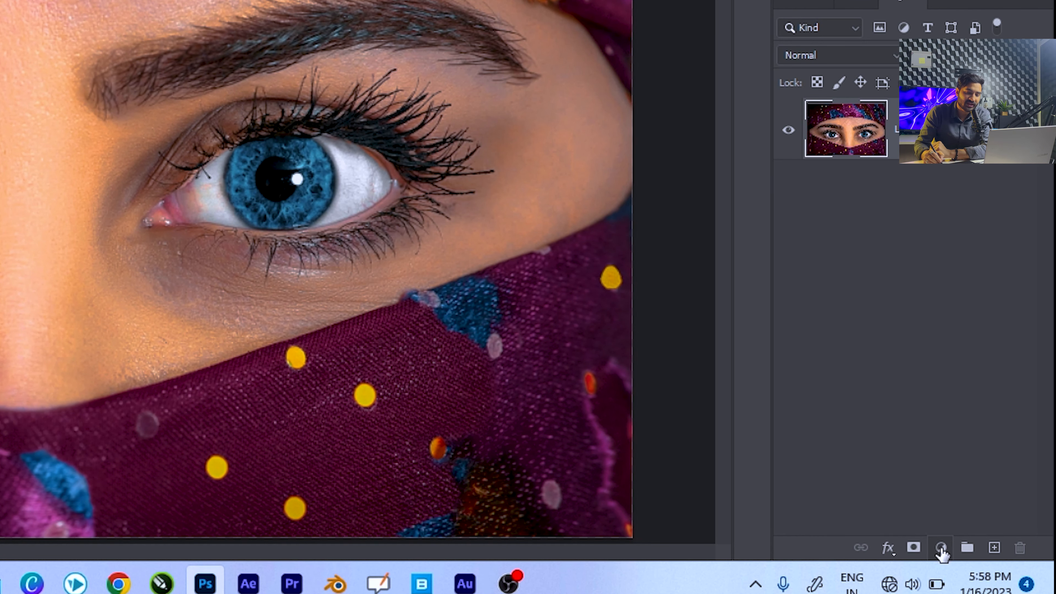
pyautogui.click(942, 551)
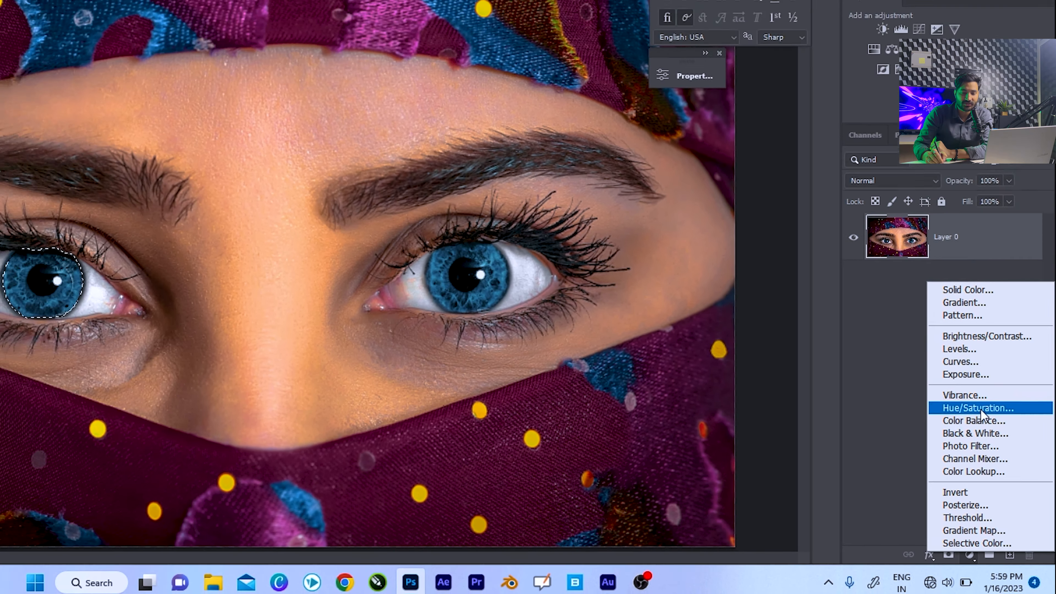
pyautogui.click(956, 355)
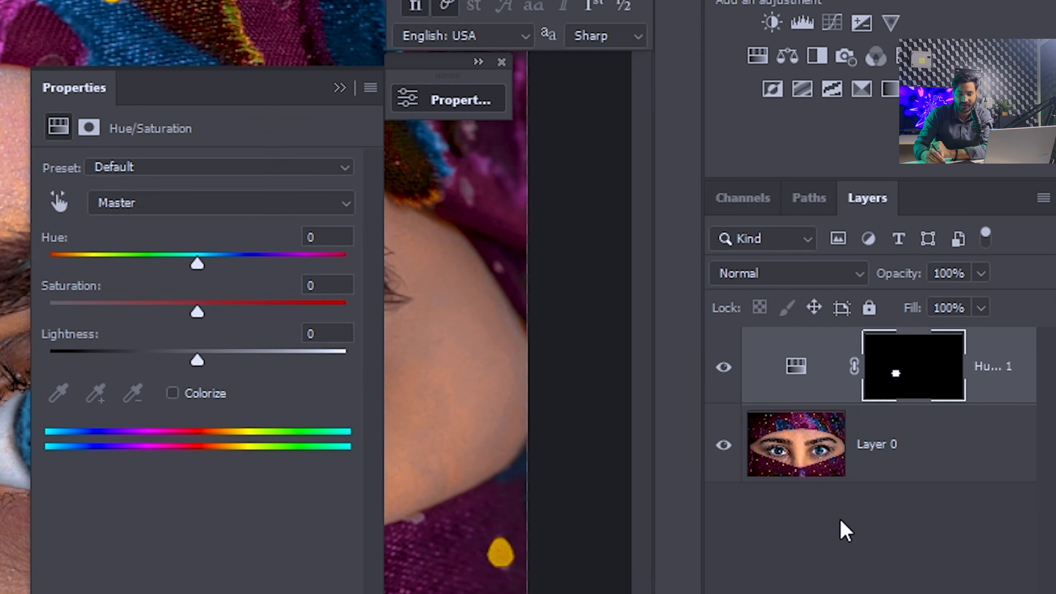
pyautogui.rightClick(811, 559)
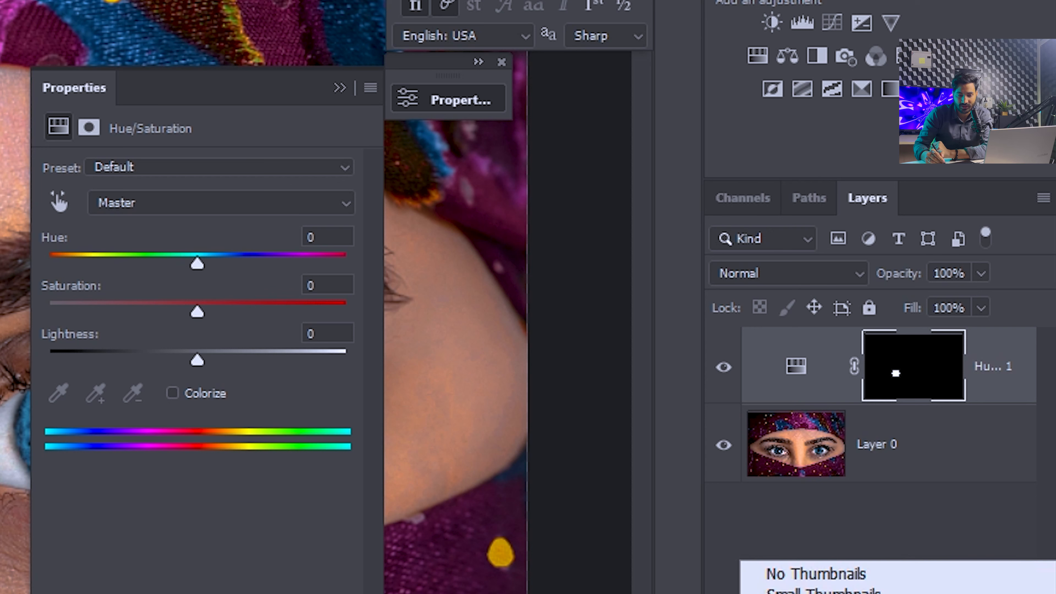
pyautogui.click(815, 593)
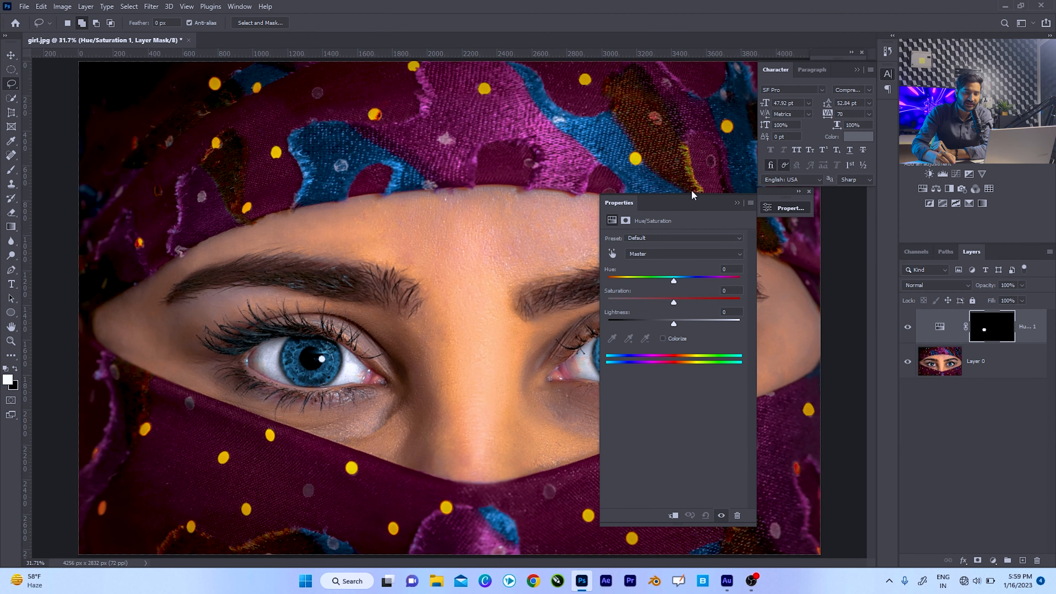
# Recolor the left iris purple by setting the adjustment's Hue to +106, Saturation to -3 and Lightness to +3.
pyautogui.moveTo(692, 190); pyautogui.dragTo(743, 139)
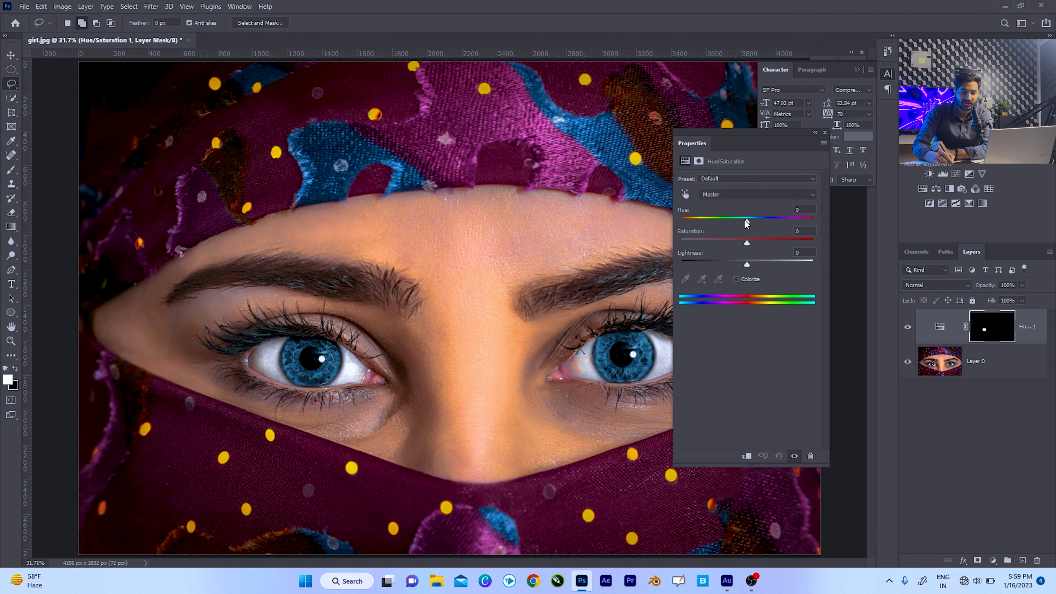
pyautogui.moveTo(747, 225)
pyautogui.mouseDown()
pyautogui.moveTo(725, 225)
pyautogui.moveTo(781, 227)
pyautogui.moveTo(689, 222)
pyautogui.moveTo(748, 230)
pyautogui.mouseUp()
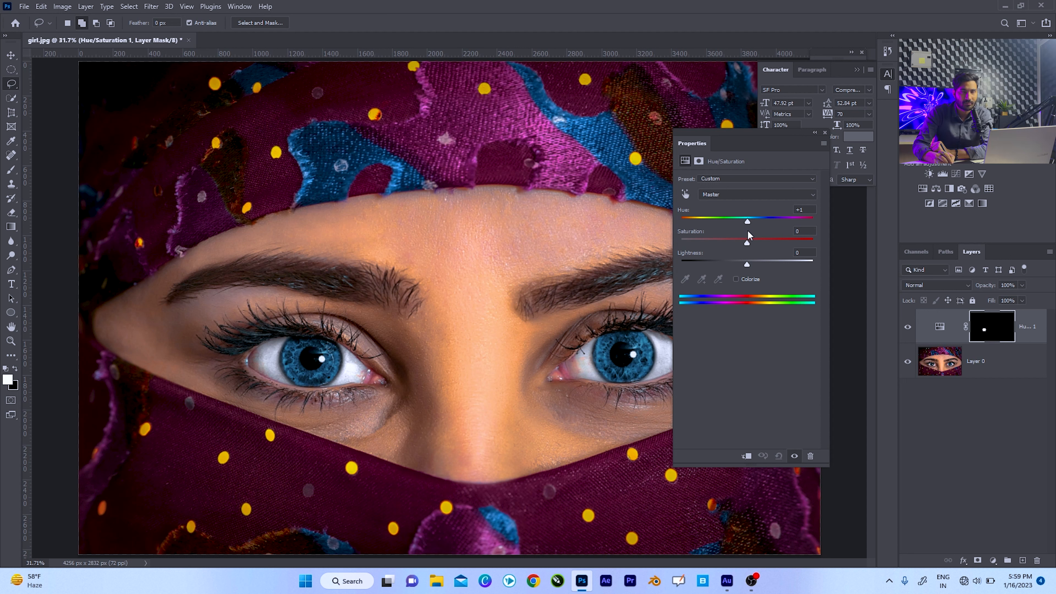
pyautogui.moveTo(748, 231); pyautogui.dragTo(794, 231)
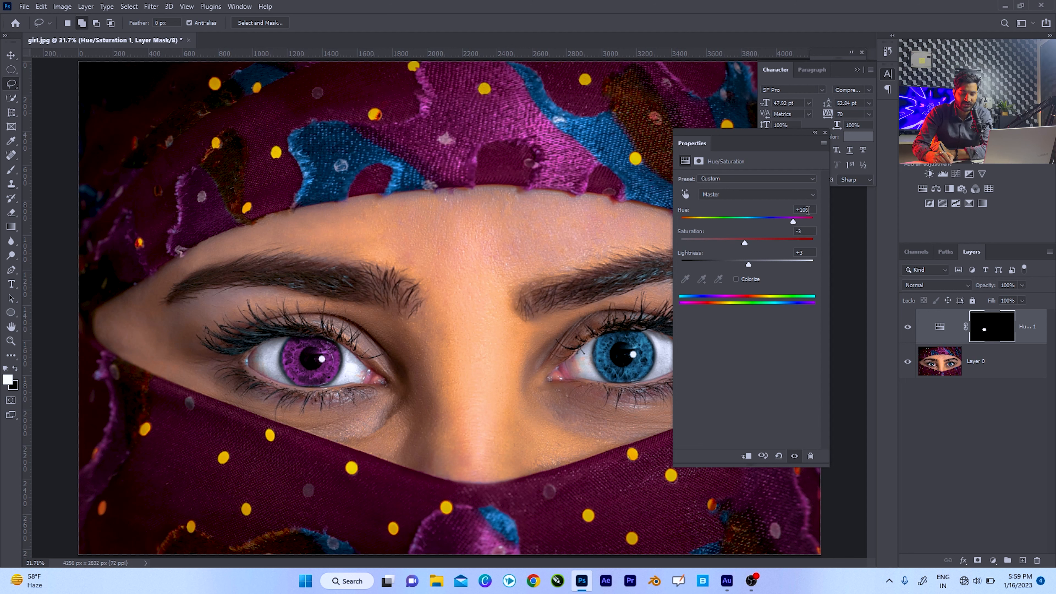
# Hide and show the Hue/Saturation layer to compare the original and recolored iris.
pyautogui.click(815, 132)
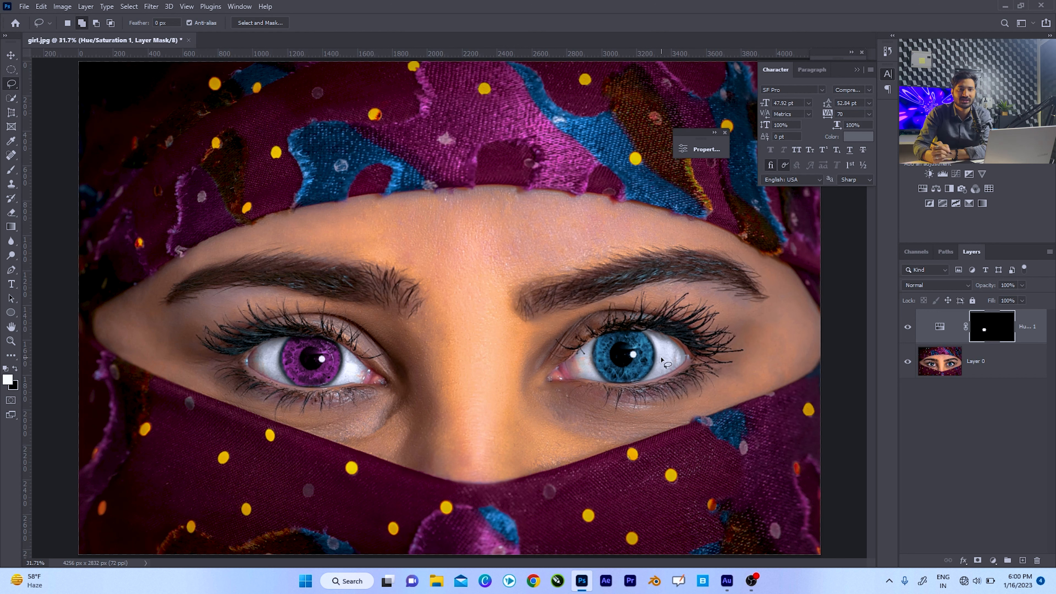
pyautogui.click(908, 329)
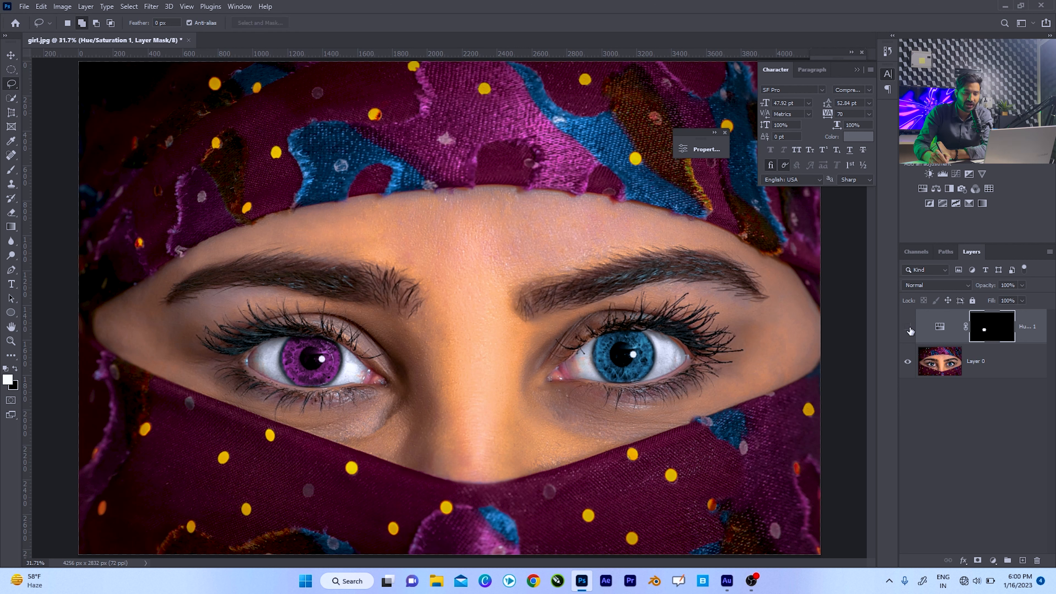
pyautogui.click(909, 330)
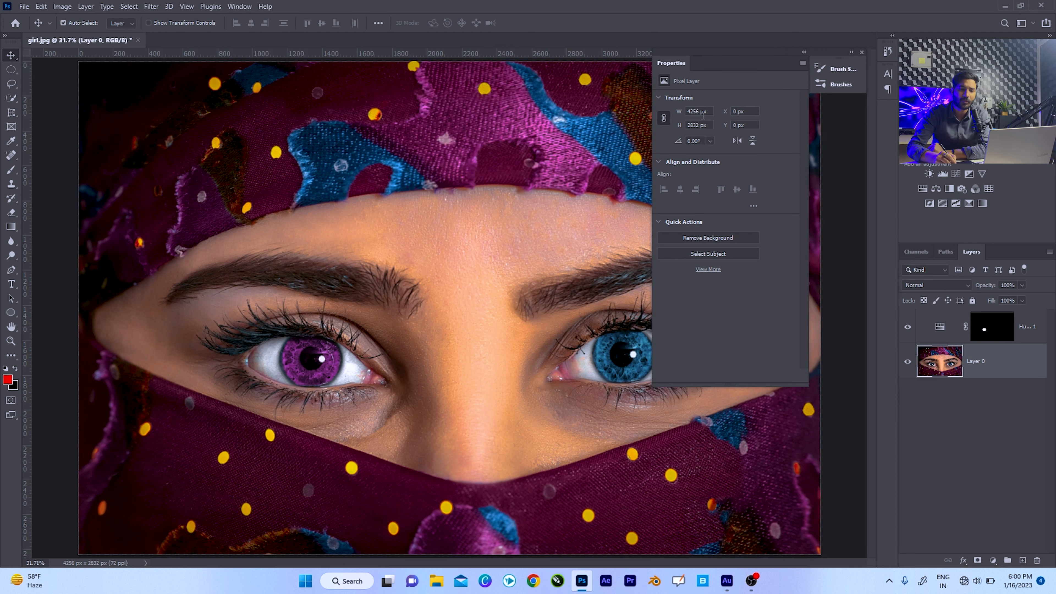
# Draw a freehand Lasso selection about 791 × 933 px on the forehead between the eyebrows on Layer 0.
pyautogui.moveTo(721, 57); pyautogui.dragTo(814, 52)
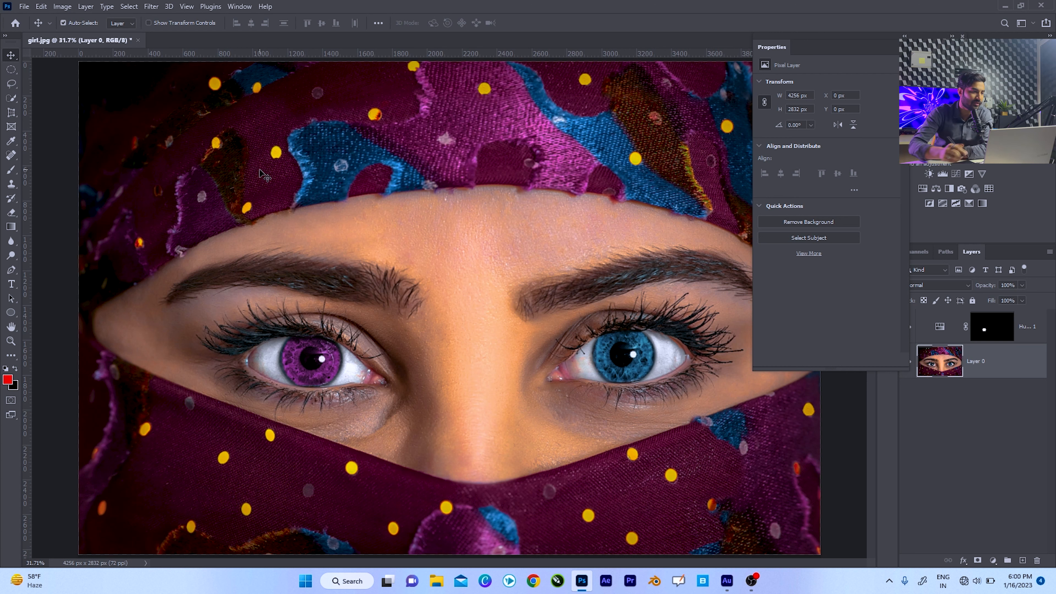
pyautogui.click(11, 71)
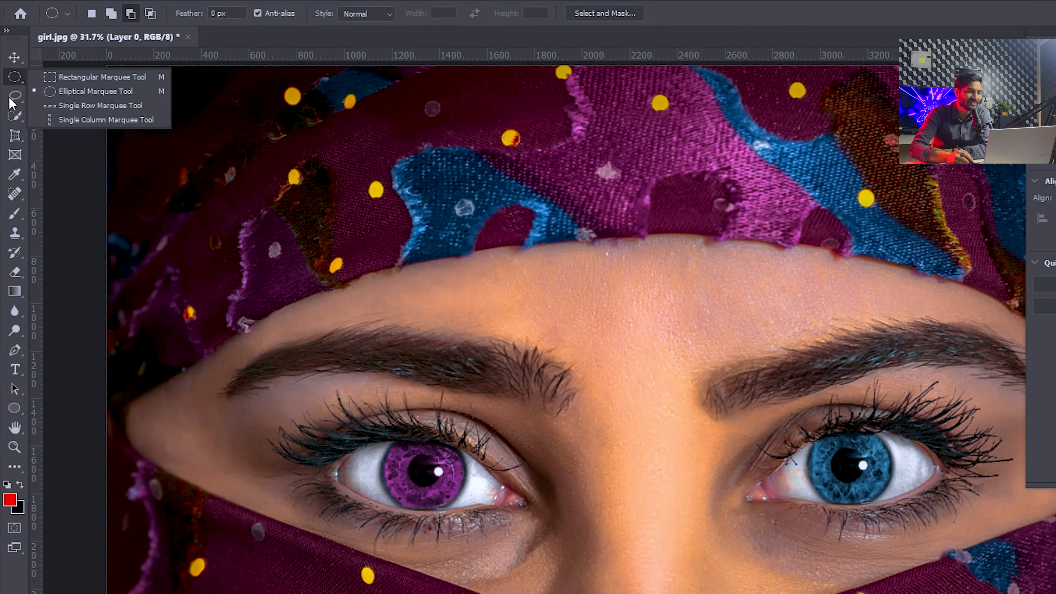
pyautogui.click(12, 83)
pyautogui.click(25, 118)
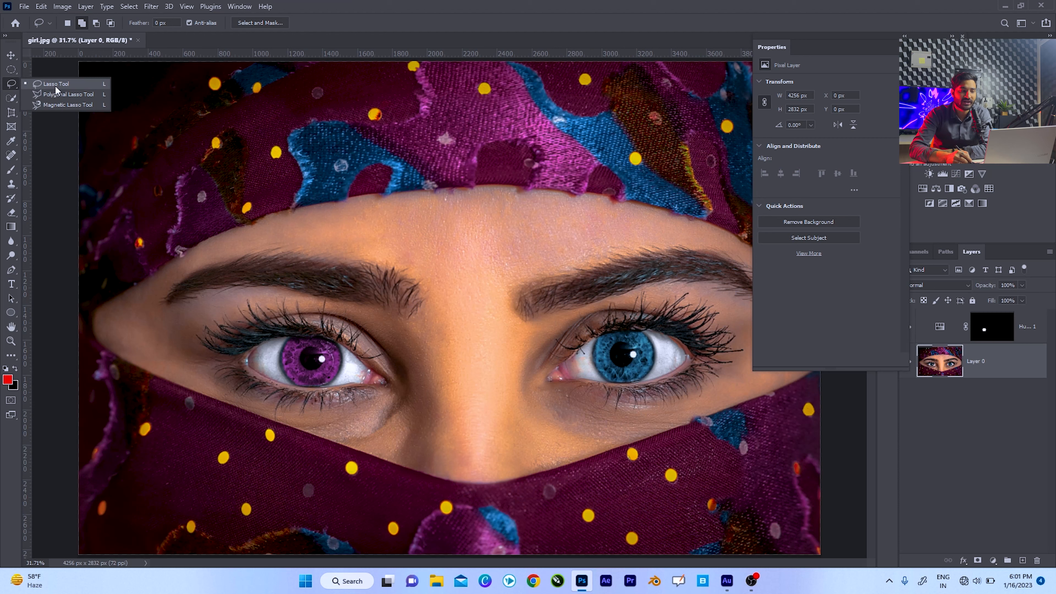
pyautogui.click(56, 89)
pyautogui.moveTo(389, 225)
pyautogui.mouseDown()
pyautogui.moveTo(418, 188)
pyautogui.moveTo(472, 212)
pyautogui.moveTo(500, 274)
pyautogui.moveTo(436, 328)
pyautogui.moveTo(370, 316)
pyautogui.moveTo(390, 225)
pyautogui.mouseUp()
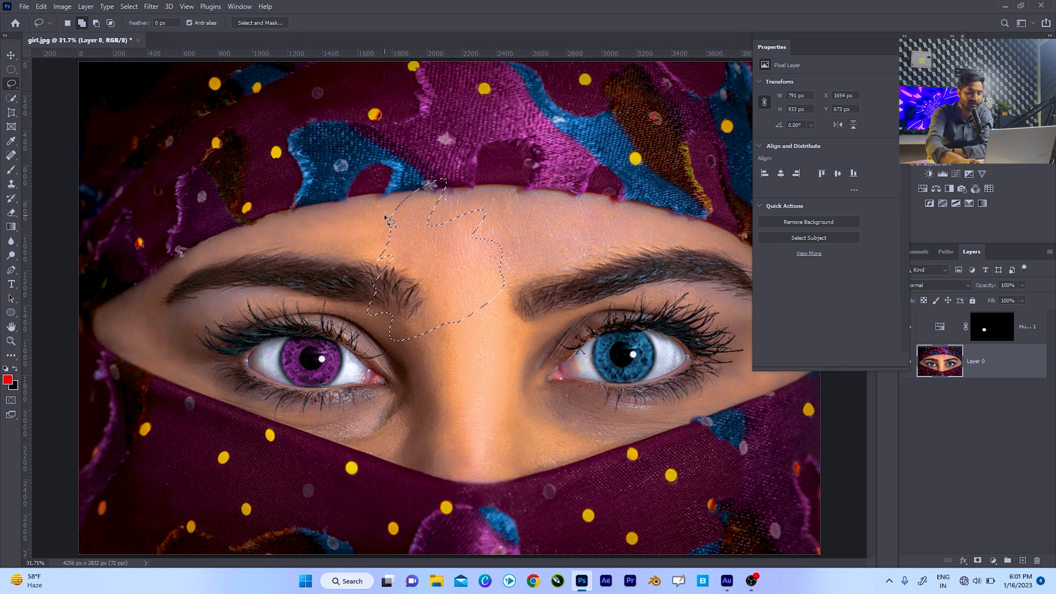
# Try filling the forehead selection with the black background color, undo the fill and deselect.
pyautogui.hotkey('ctrl', 'BackSpace')
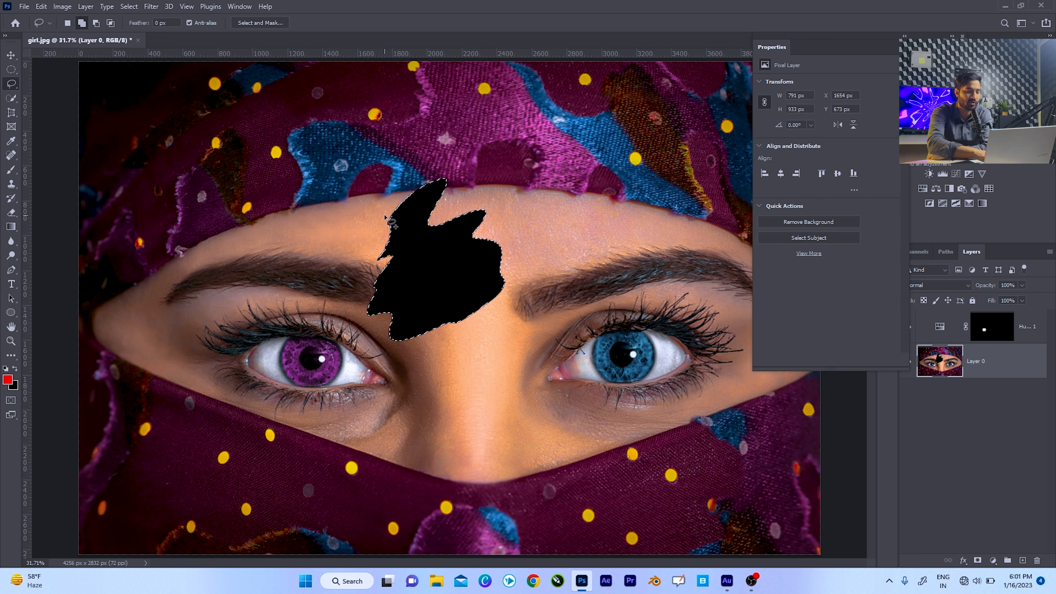
pyautogui.hotkey('ctrl', 'z')
pyautogui.hotkey('ctrl', 'd')
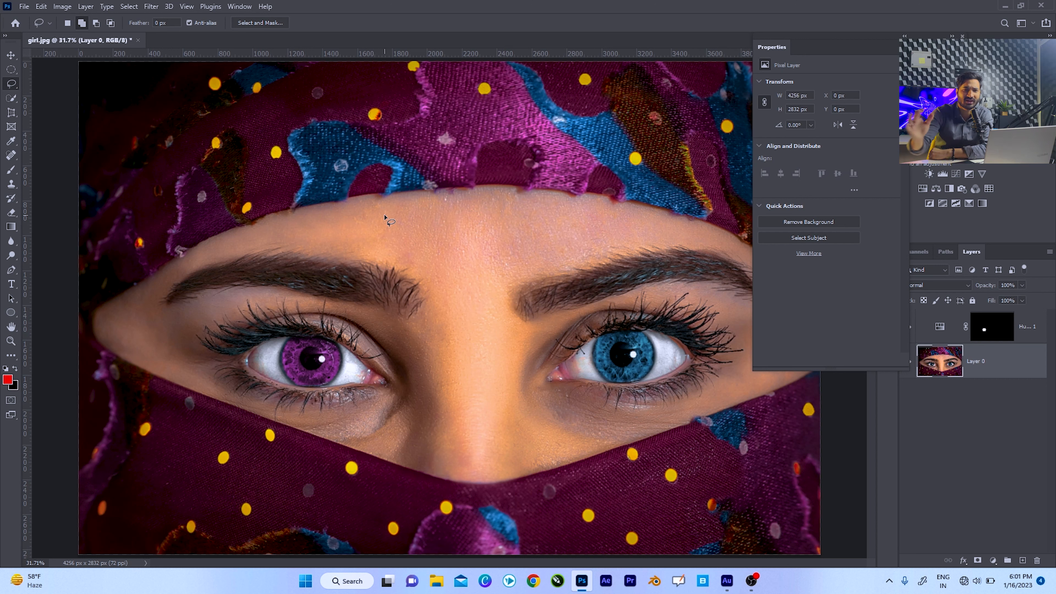
# Switch to the Polygonal Lasso Tool and open house.jpg.
pyautogui.rightClick(11, 87)
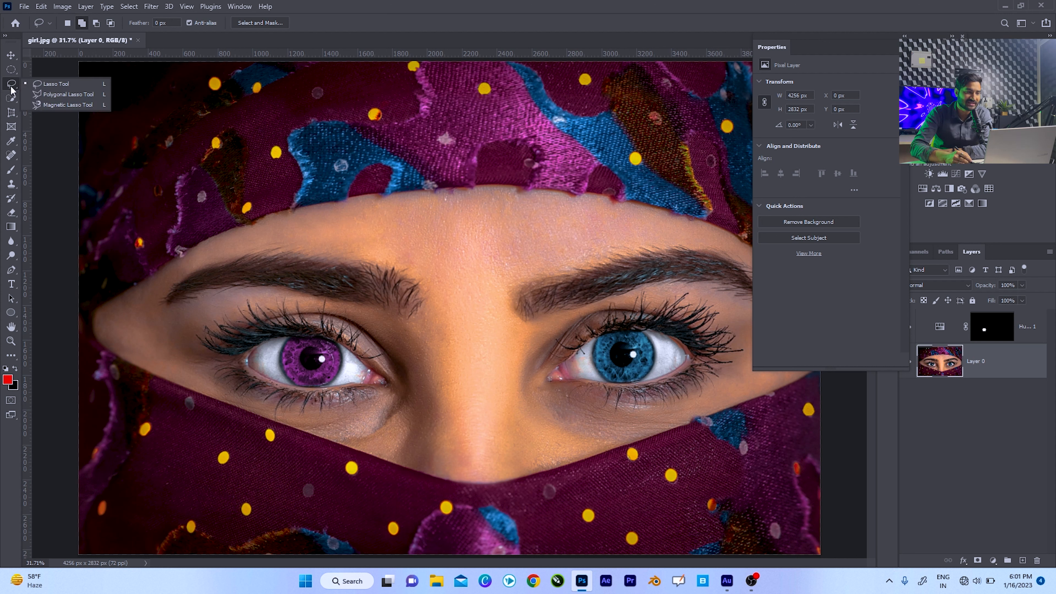
pyautogui.click(50, 95)
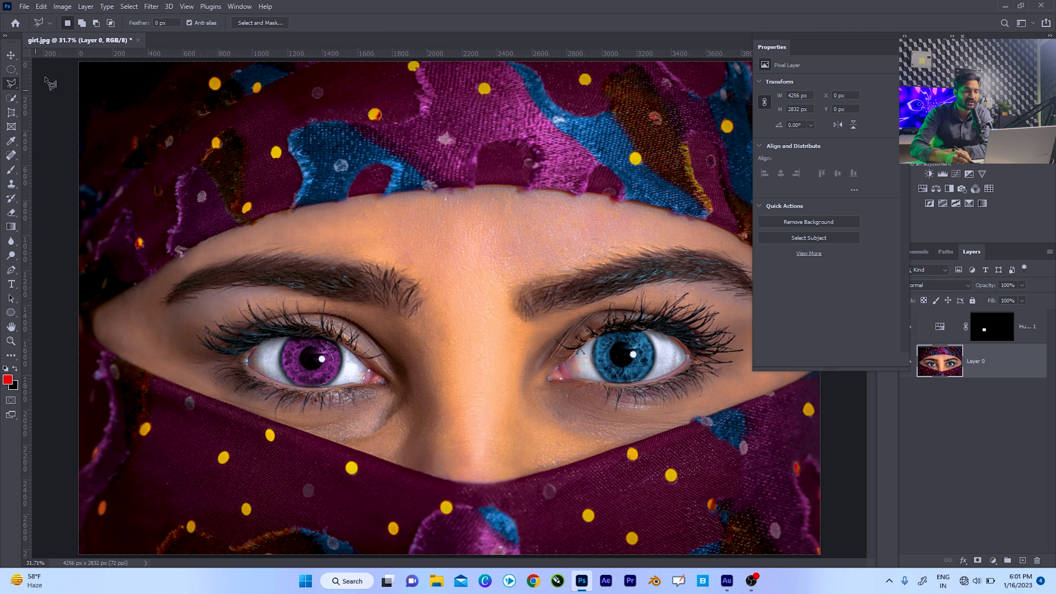
pyautogui.scroll(-1, 140, 47)
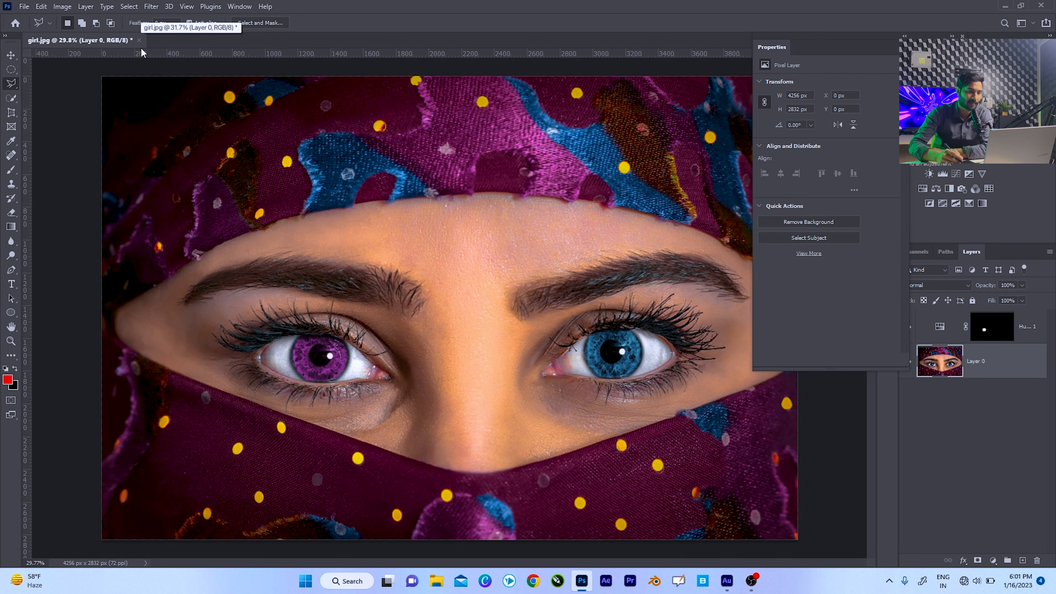
pyautogui.hotkey('ctrl', 'o')
pyautogui.doubleClick(311, 104)
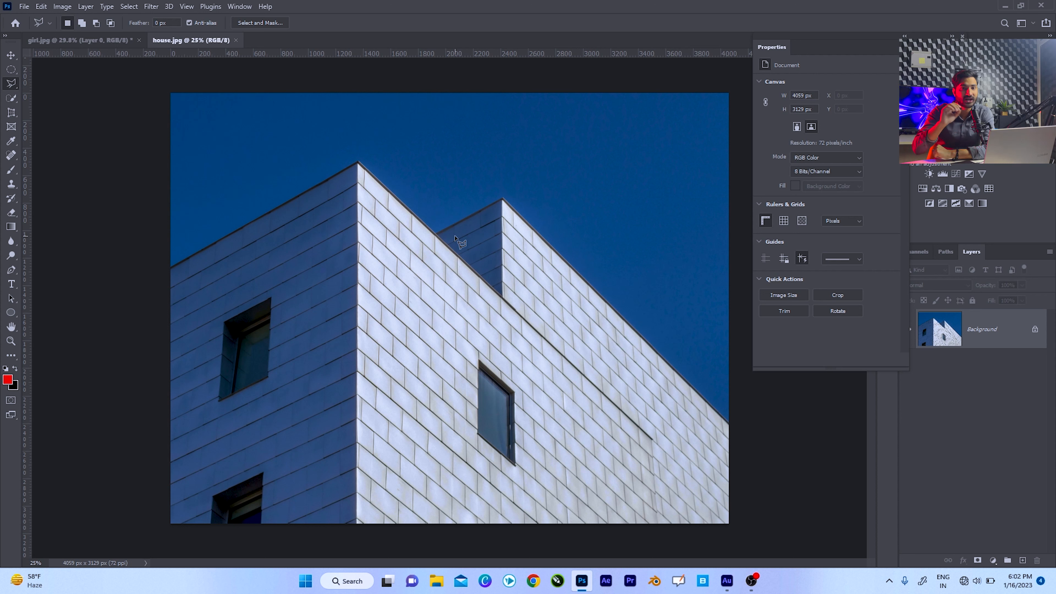
pyautogui.click(223, 183)
pyautogui.click(286, 138)
pyautogui.click(328, 158)
pyautogui.click(293, 197)
pyautogui.click(239, 206)
pyautogui.click(223, 197)
pyautogui.click(248, 178)
pyautogui.click(279, 162)
pyautogui.click(294, 177)
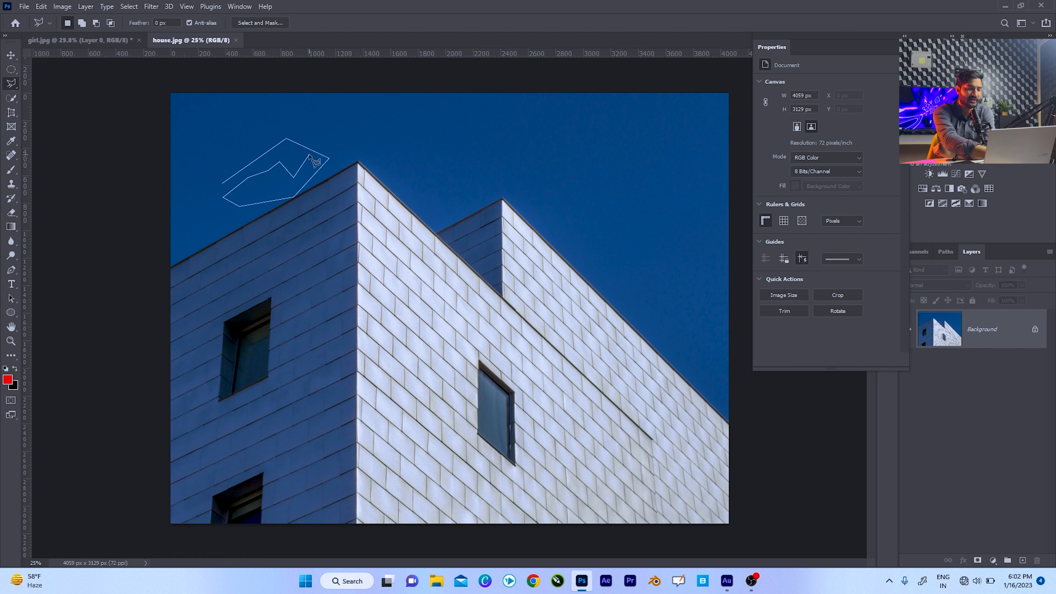
pyautogui.press('Escape')
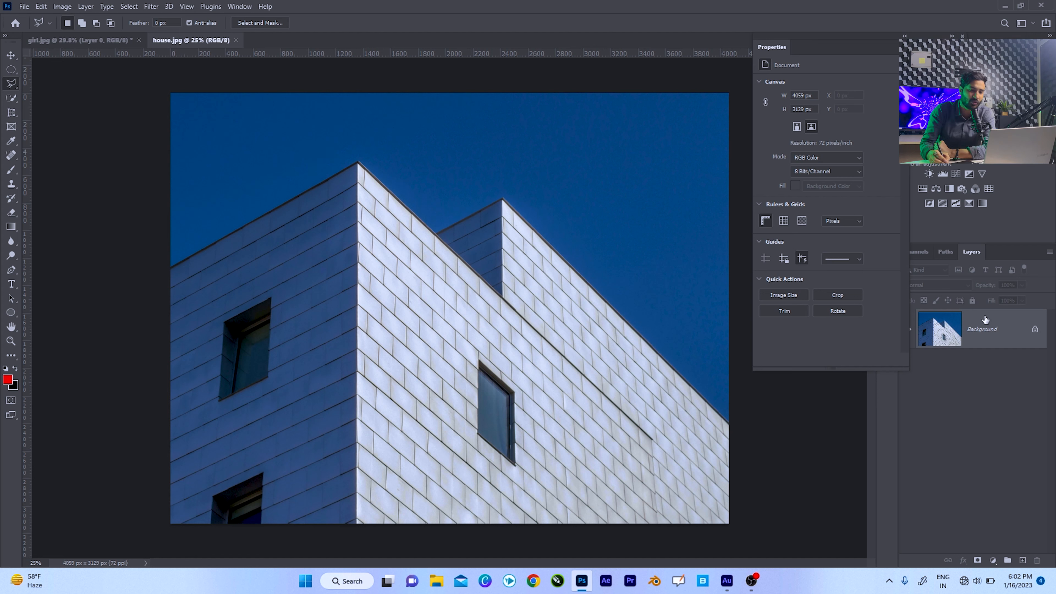
# Unlock the Background layer and select the sky with the Polygonal Lasso, following the building's roofline and the image's outer edges.
pyautogui.click(1036, 330)
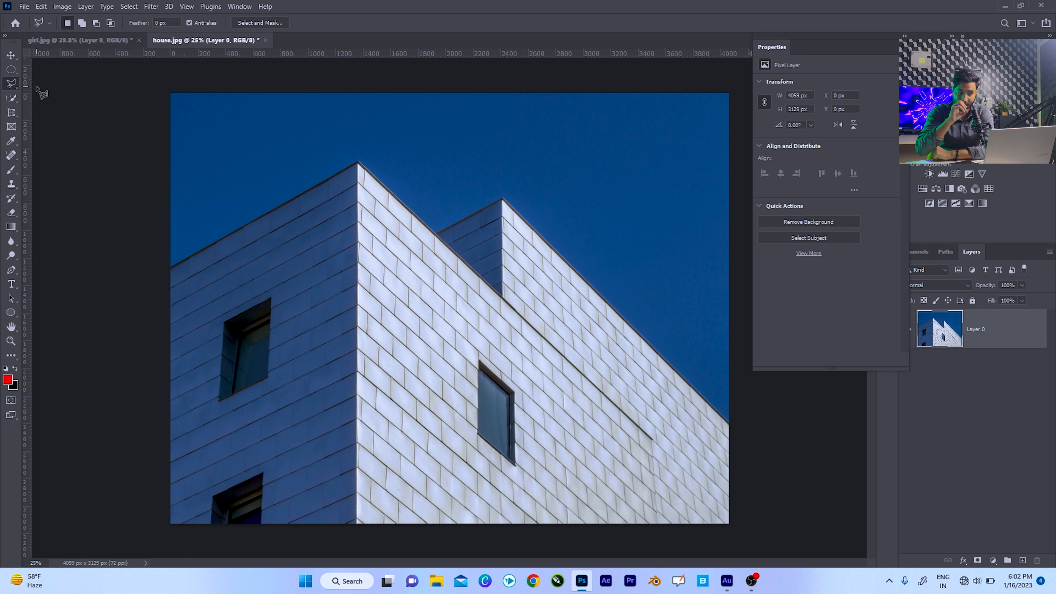
pyautogui.click(171, 268)
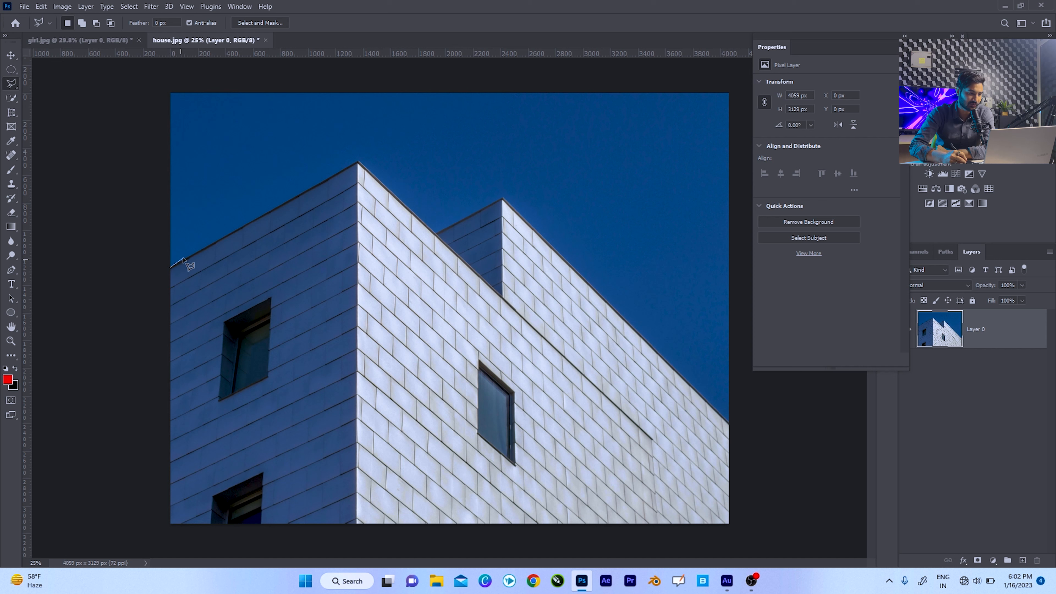
pyautogui.click(359, 163)
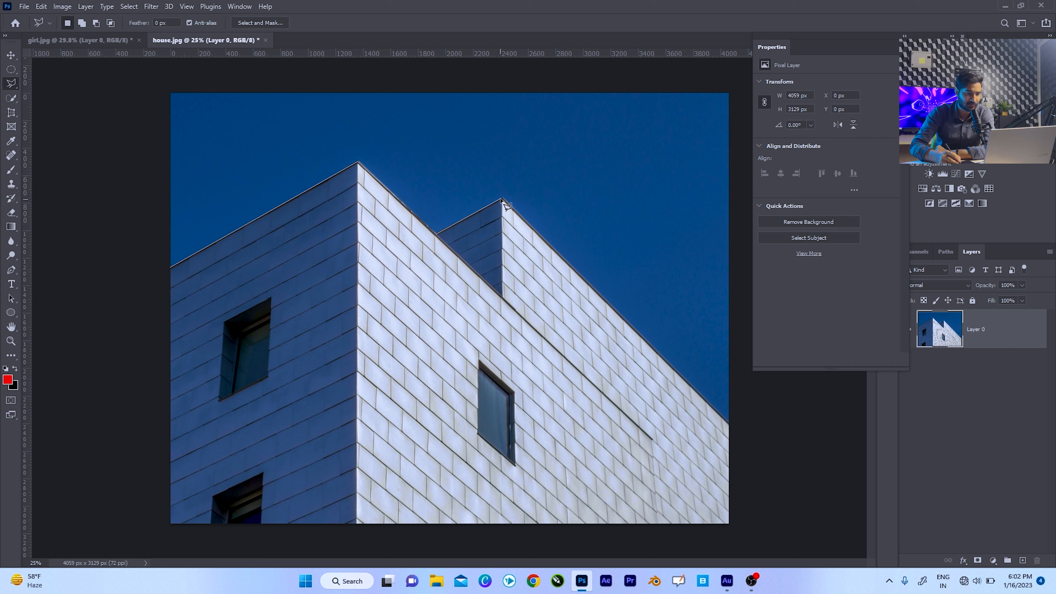
pyautogui.click(730, 421)
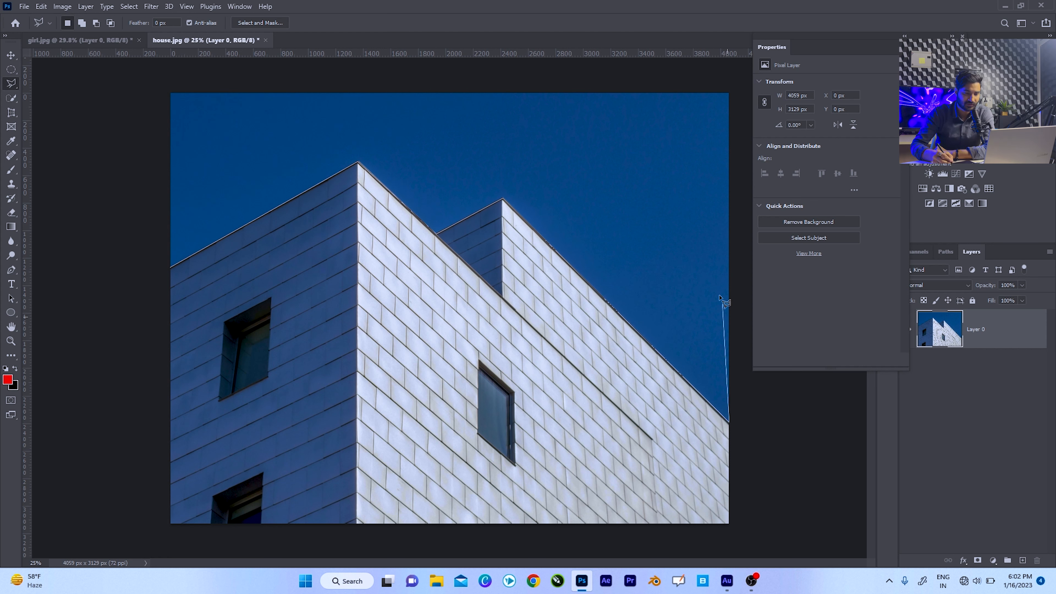
pyautogui.click(731, 92)
pyautogui.click(170, 92)
pyautogui.click(170, 265)
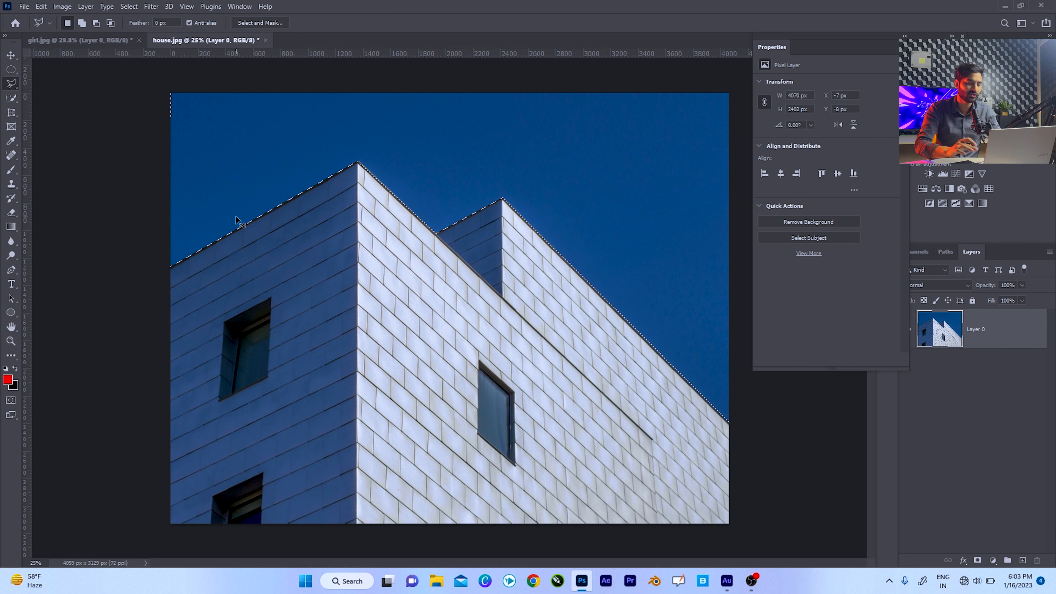
# Invert the sky selection to the building, try deleting the building, and undo the deletion.
pyautogui.click(236, 218)
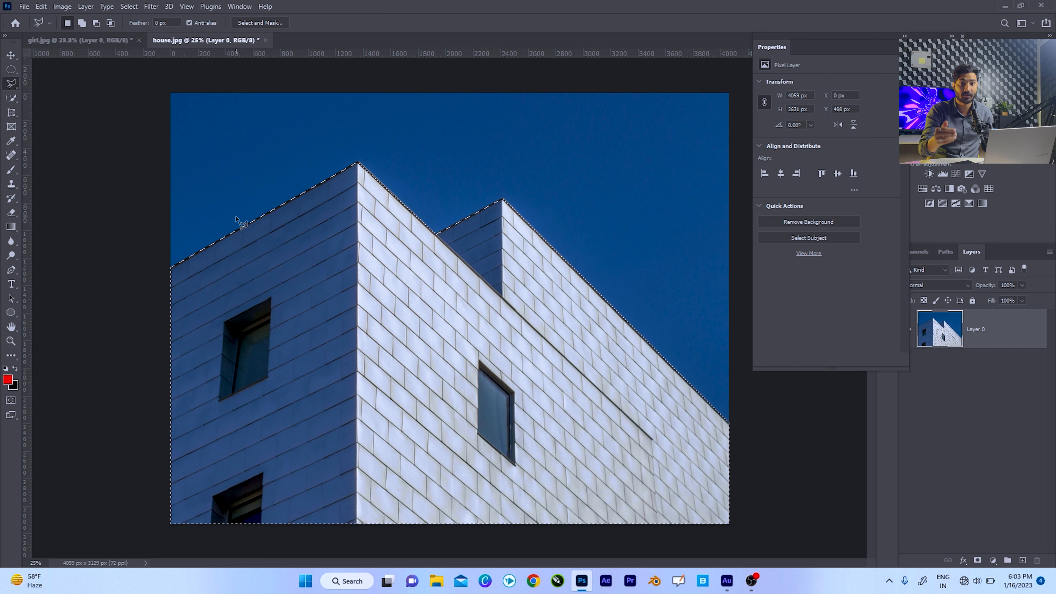
pyautogui.hotkey('ctrl', 'shift', 'i')
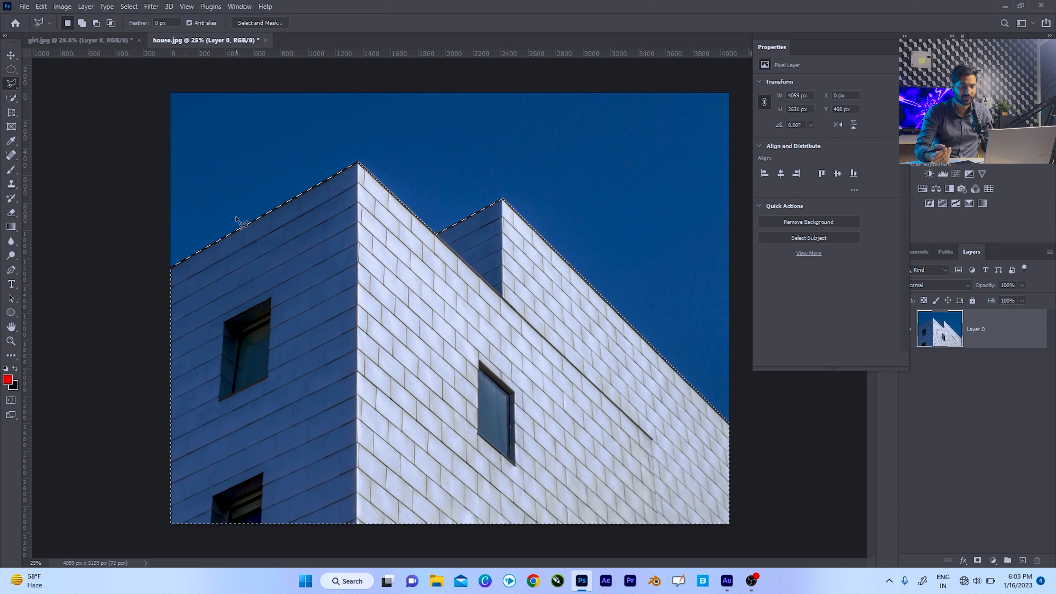
pyautogui.press('Delete')
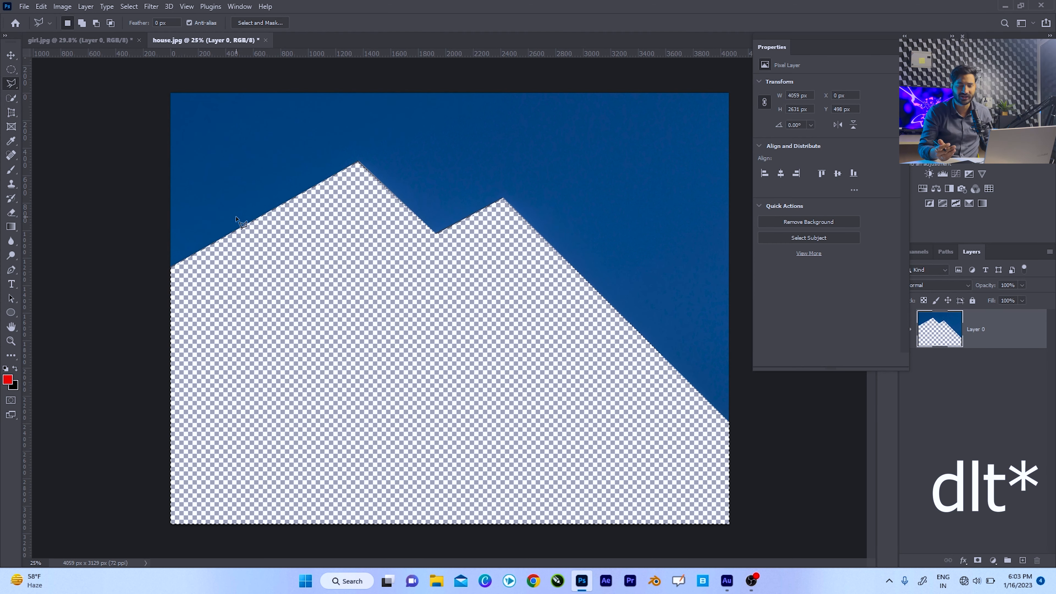
pyautogui.hotkey('ctrl', 'z')
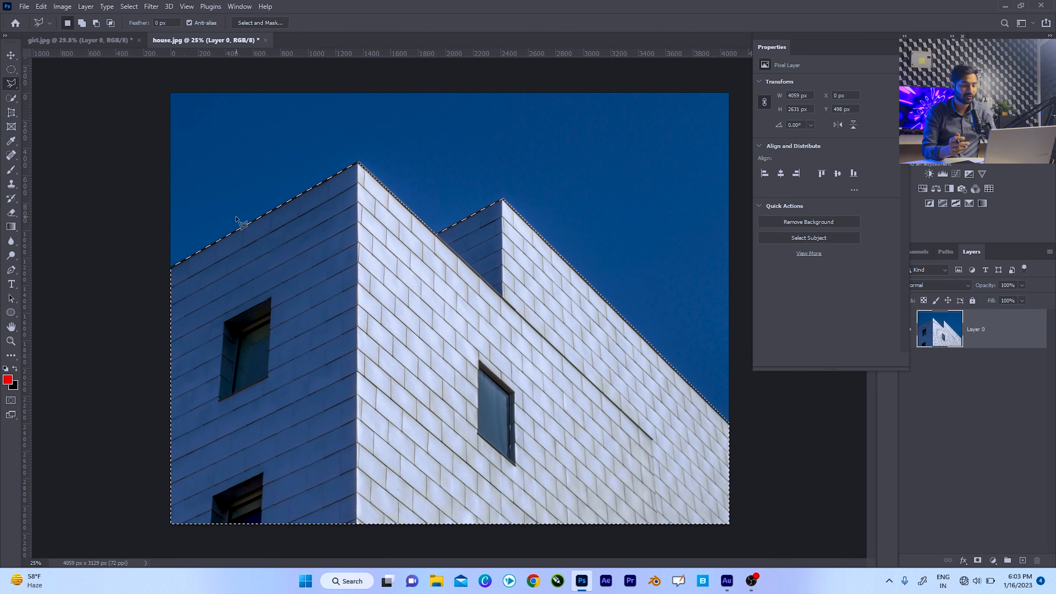
# Invert the selection back to the sky, delete the sky pixels and deselect.
pyautogui.hotkey('ctrl', 'shift', 'i')
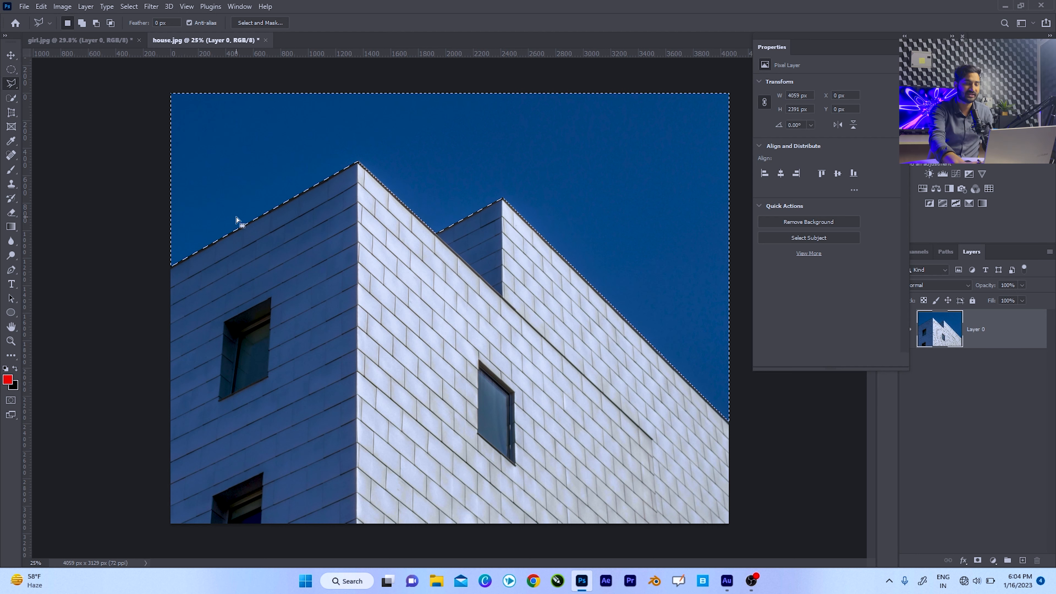
pyautogui.press('Delete')
pyautogui.hotkey('ctrl', 'd')
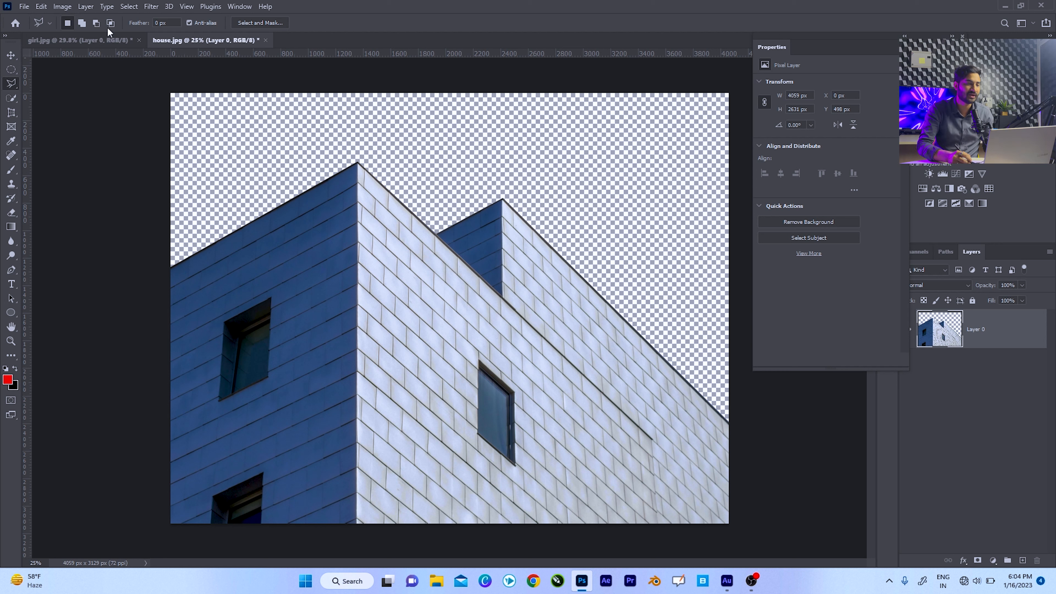
# Try restoring the last sky selection with Reselect, and deselect it again.
pyautogui.click(129, 7)
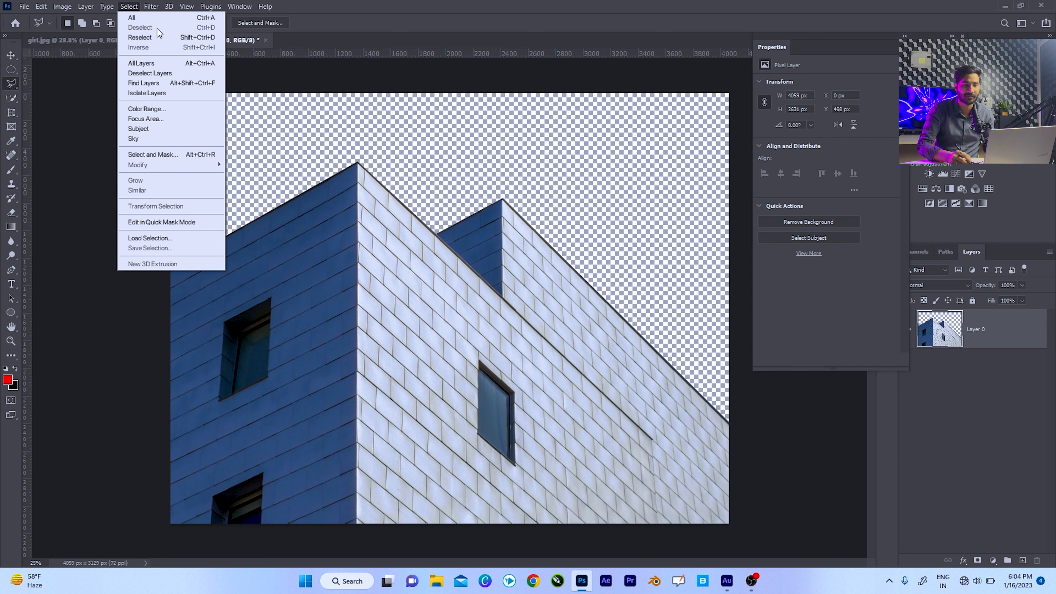
pyautogui.click(111, 43)
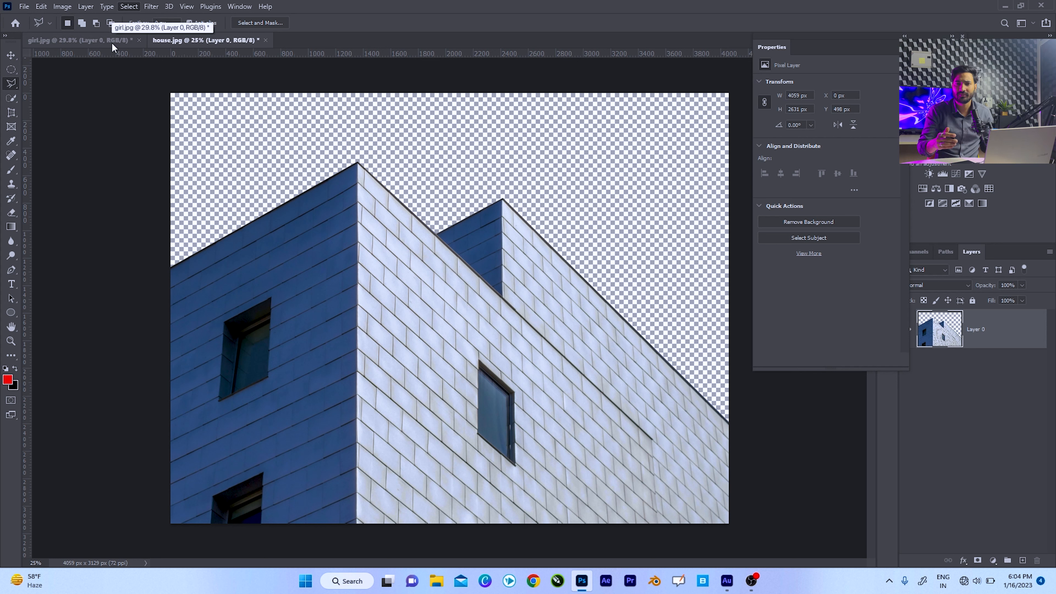
pyautogui.hotkey('ctrl', 'shift', 'd')
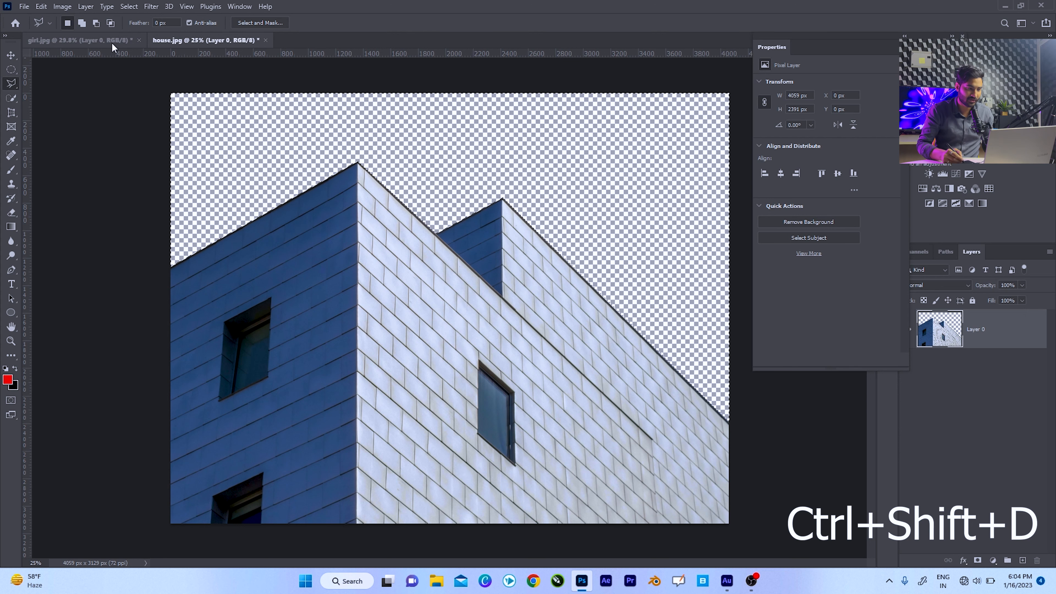
pyautogui.hotkey('ctrl', 'd')
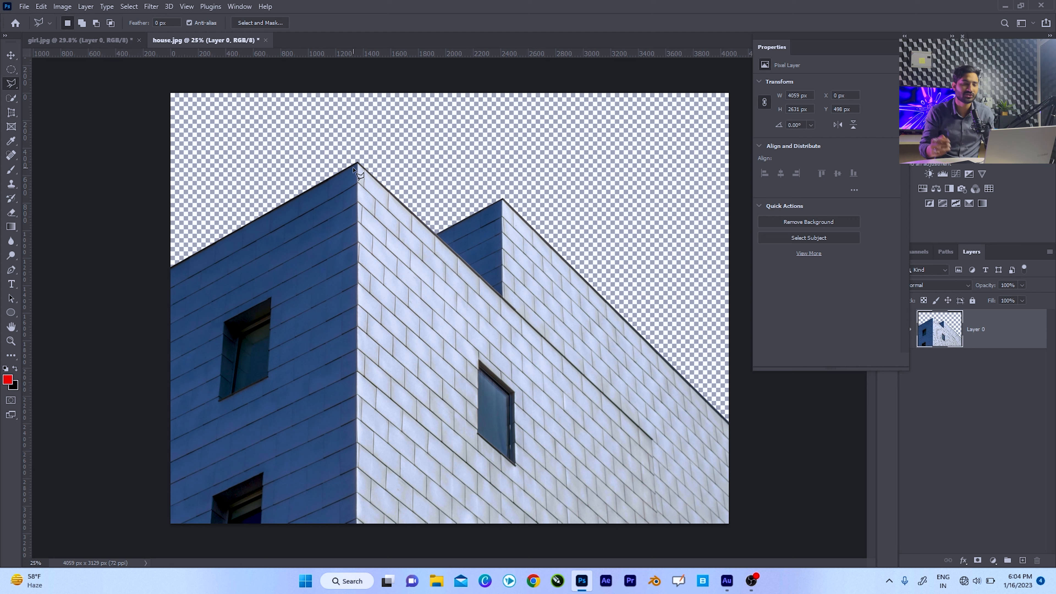
# Switch to Chrome and search Google Images for "sky images".
pyautogui.click(534, 581)
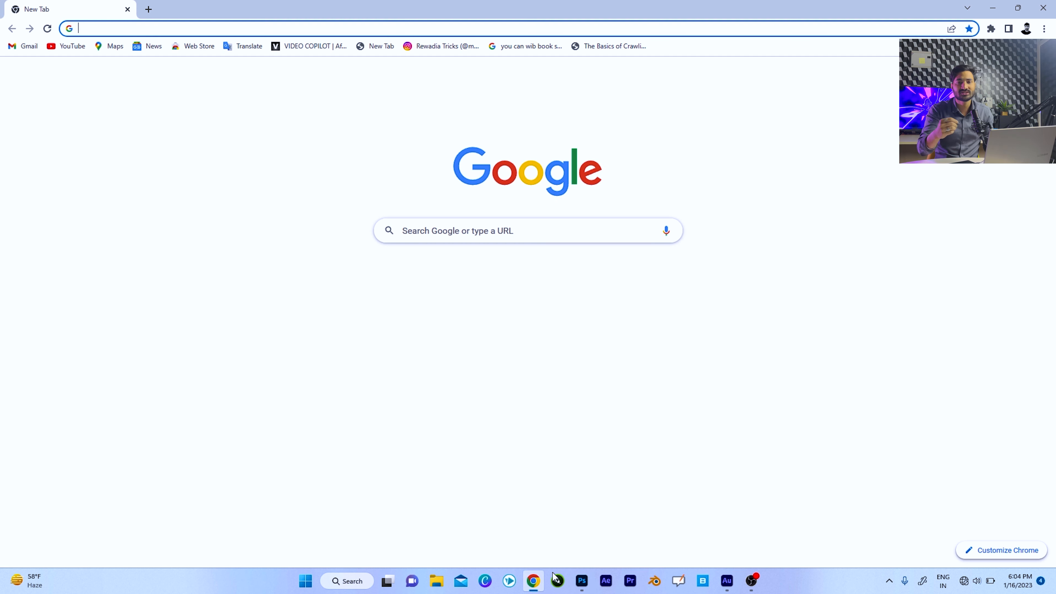
pyautogui.write('sk')
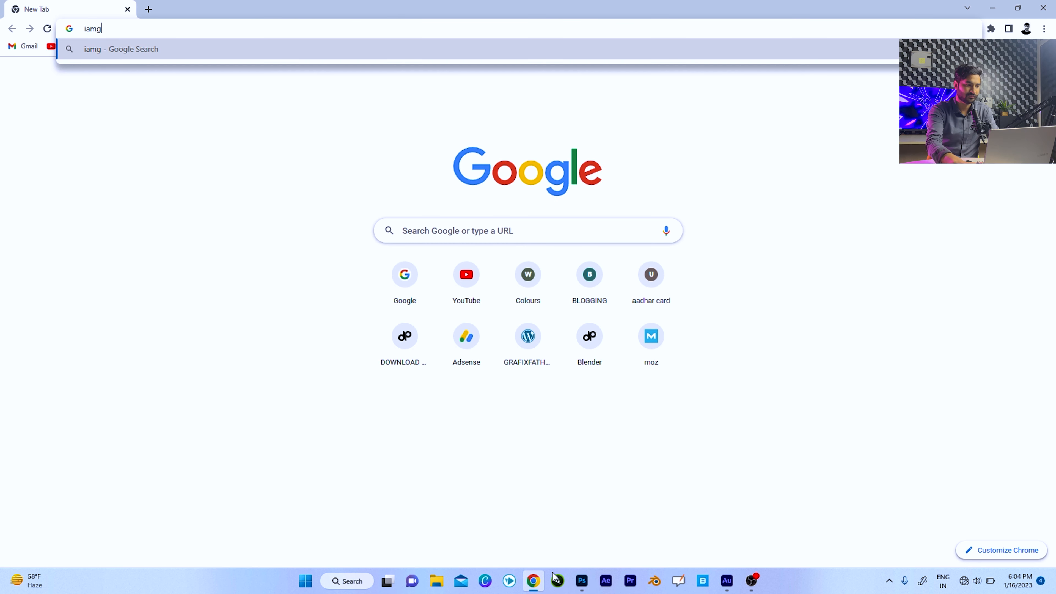
pyautogui.press('Return')
pyautogui.click(182, 116)
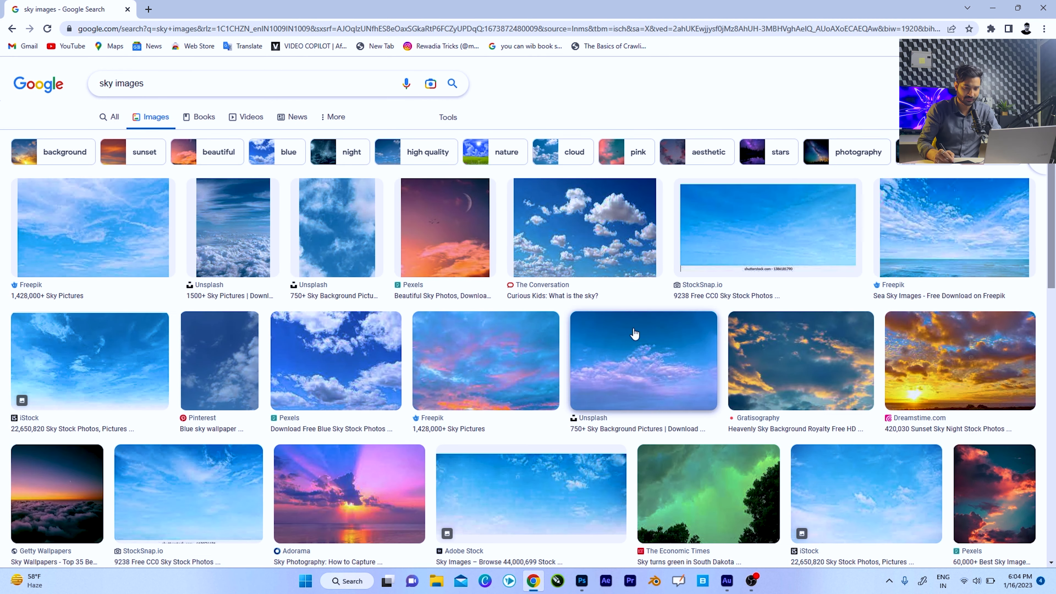
# Copy the pink-and-blue Freepik sky picture, switch back to Photoshop and paste it into house.jpg.
pyautogui.click(520, 366)
pyautogui.rightClick(772, 202)
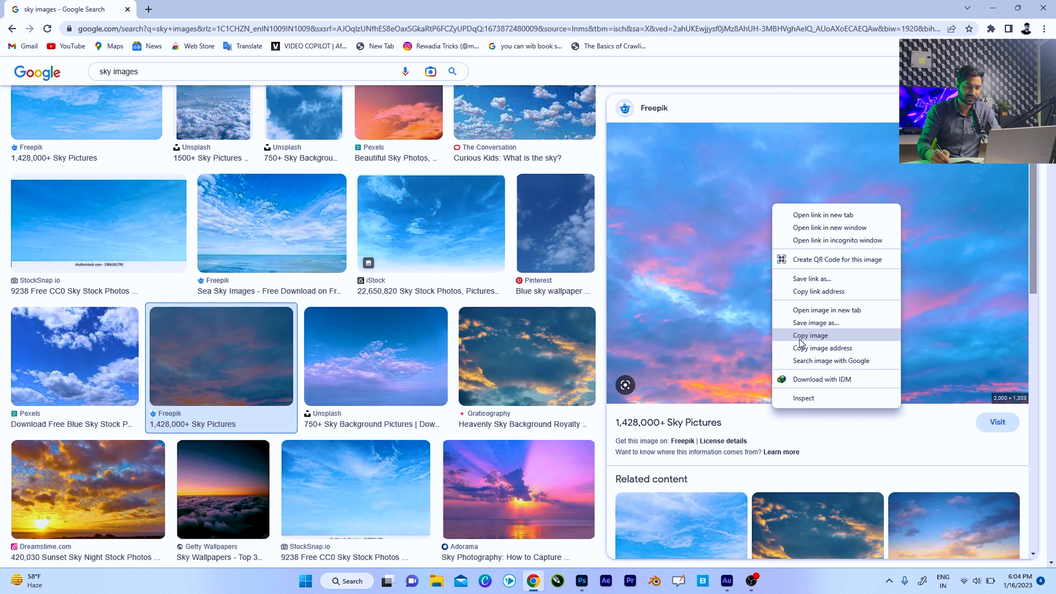
pyautogui.click(809, 337)
pyautogui.click(993, 7)
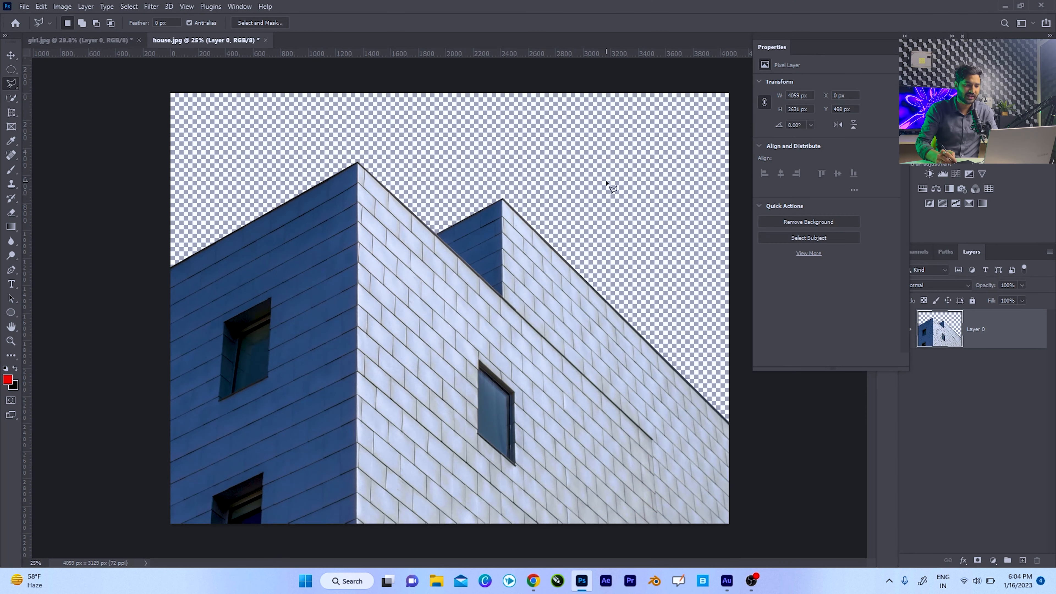
pyautogui.hotkey('ctrl', 'v')
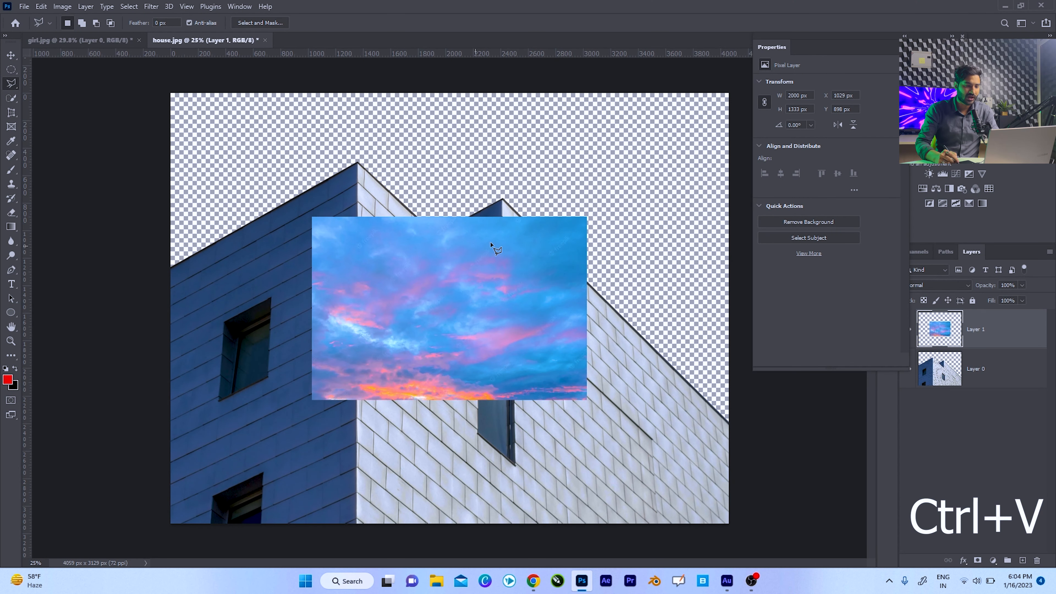
pyautogui.click(479, 251)
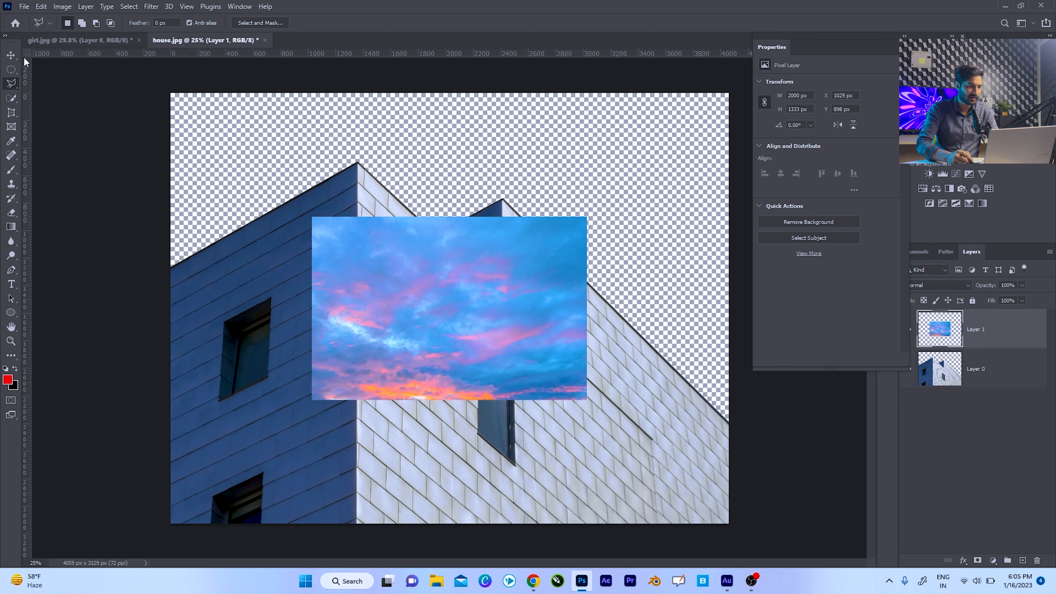
# Move the pasted sky up and enlarge it to about 4111 × 2740 px so it spans the canvas width from the upper edge.
pyautogui.press('v')
pyautogui.moveTo(478, 294); pyautogui.dragTo(480, 213)
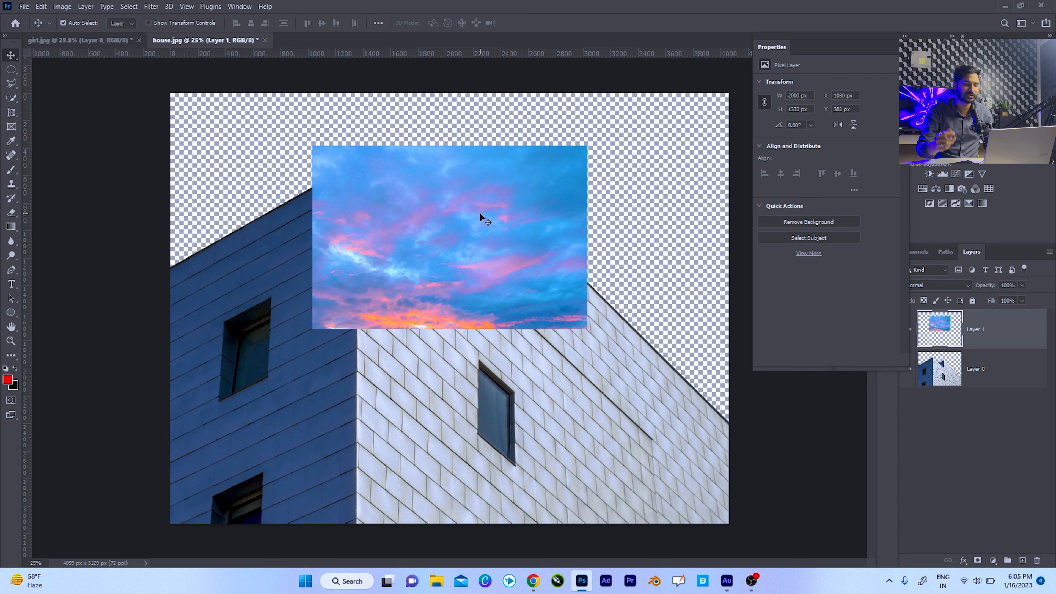
pyautogui.hotkey('ctrl', 't')
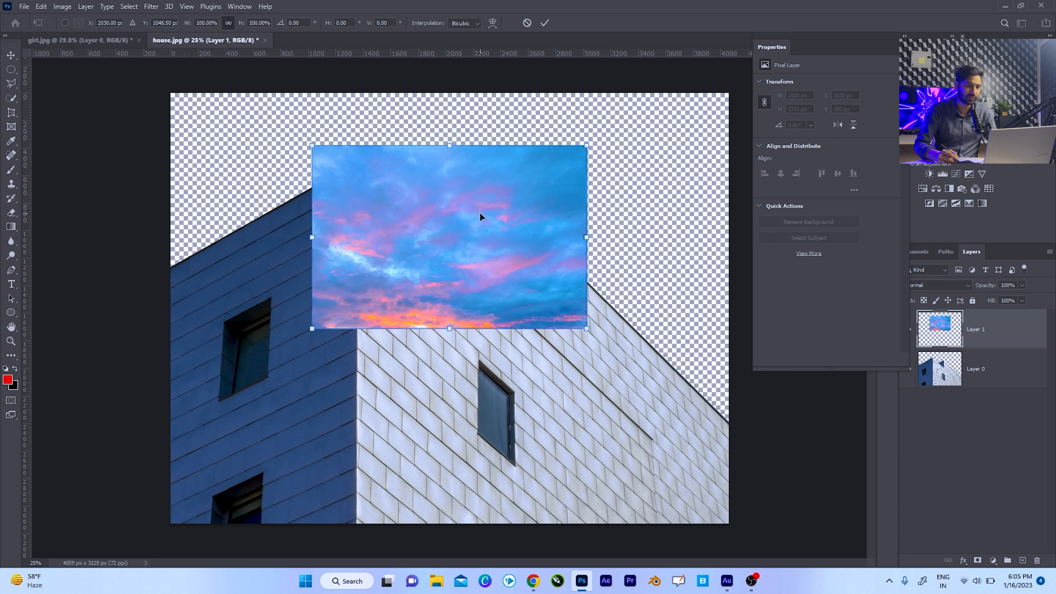
pyautogui.moveTo(586, 145); pyautogui.dragTo(824, 4)
pyautogui.moveTo(693, 108); pyautogui.dragTo(548, 228)
pyautogui.moveTo(681, 106); pyautogui.dragTo(732, 72)
pyautogui.moveTo(659, 164); pyautogui.dragTo(642, 220)
pyautogui.press('Return')
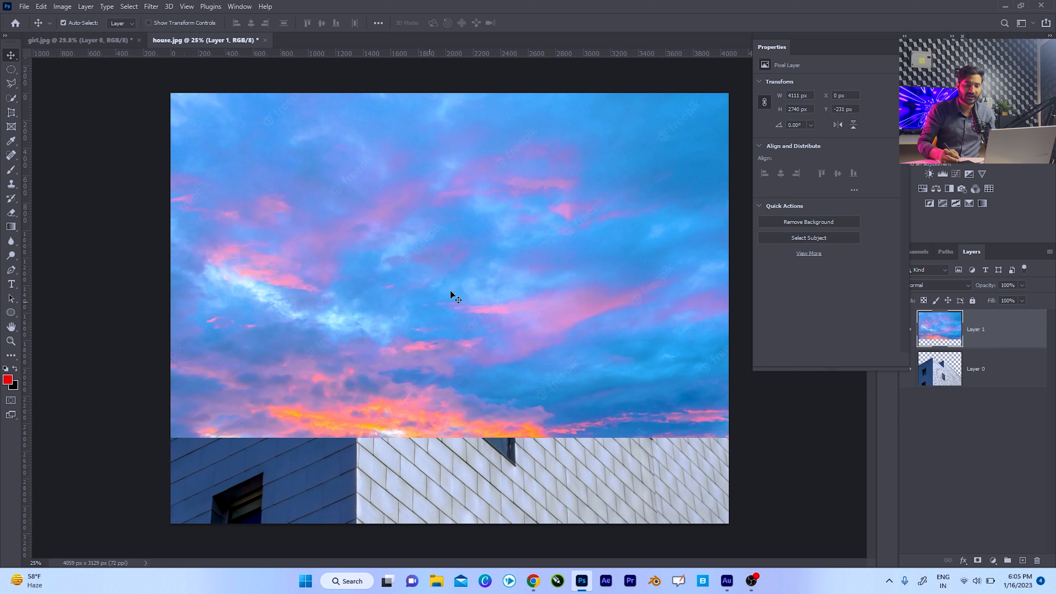
# Place the sky layer below the building layer and shift the sky slightly down behind the roofline.
pyautogui.moveTo(978, 330); pyautogui.dragTo(980, 393)
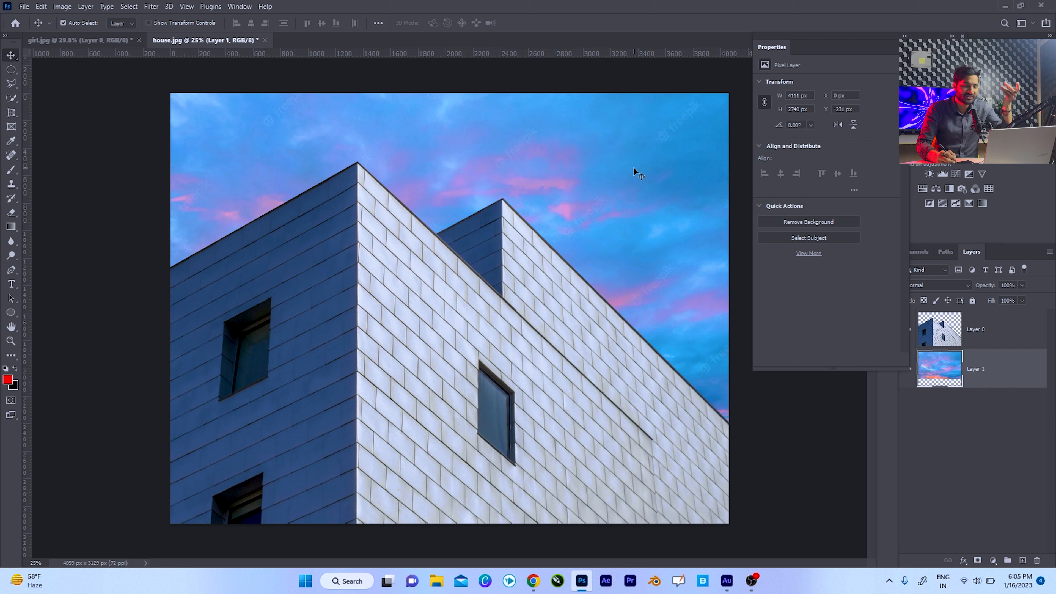
pyautogui.moveTo(606, 215)
pyautogui.mouseDown()
pyautogui.moveTo(608, 180)
pyautogui.moveTo(582, 181)
pyautogui.moveTo(600, 170)
pyautogui.moveTo(599, 259)
pyautogui.moveTo(594, 237)
pyautogui.moveTo(614, 225)
pyautogui.mouseUp()
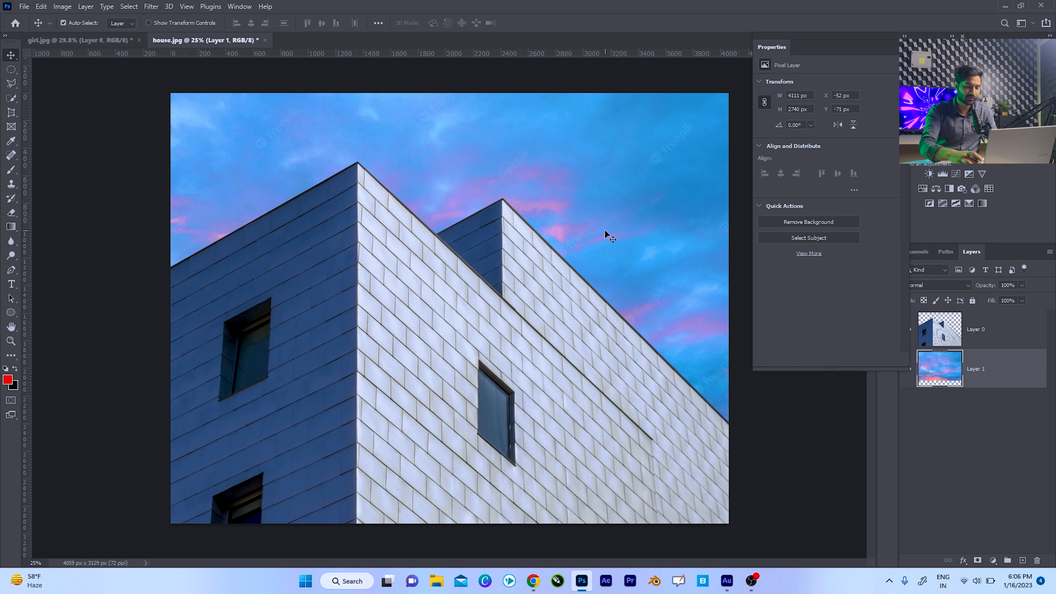
# Reopen the original house image from the pics folder.
pyautogui.hotkey('ctrl', 'o')
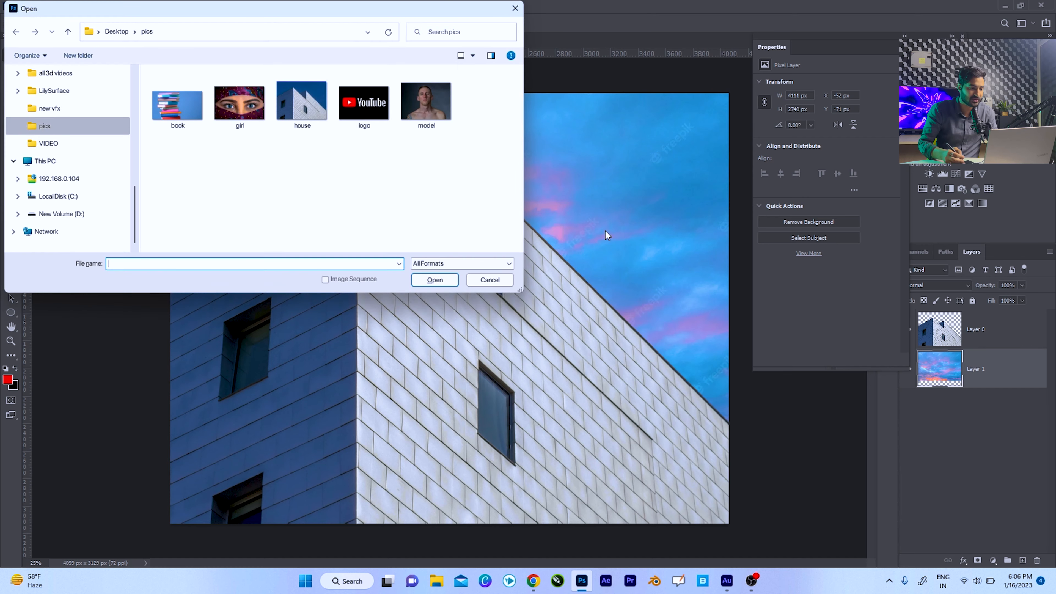
pyautogui.click(309, 112)
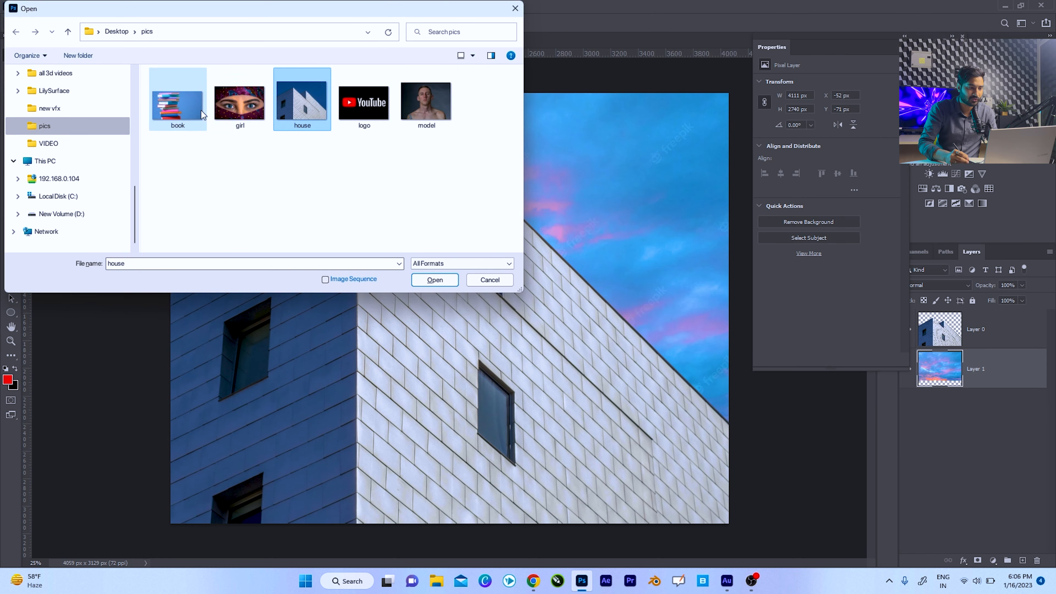
pyautogui.click(433, 280)
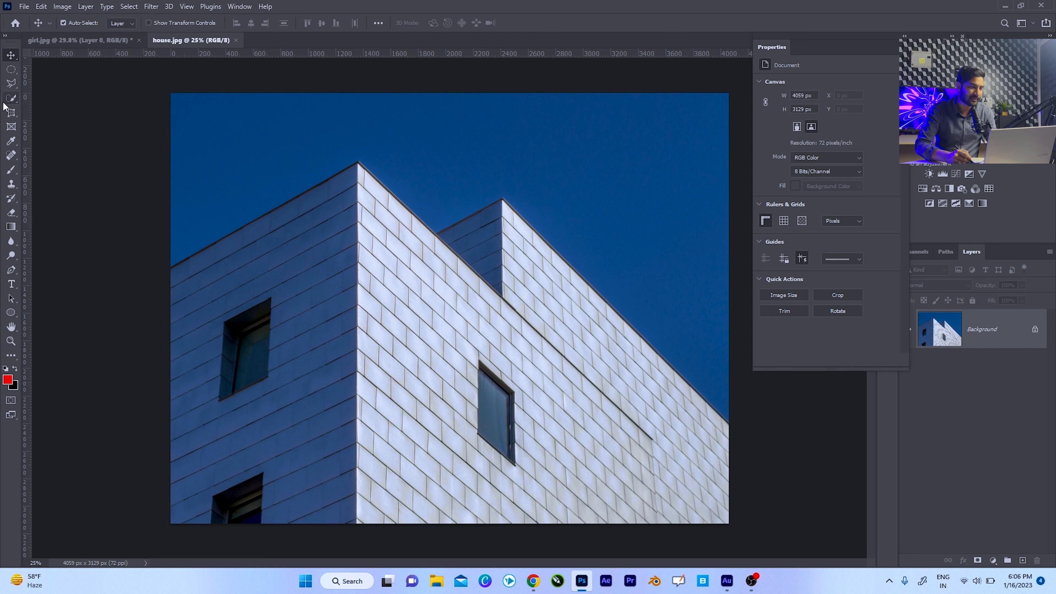
# Select the entire blue sky above the building with the Magic Wand tool.
pyautogui.click(11, 83)
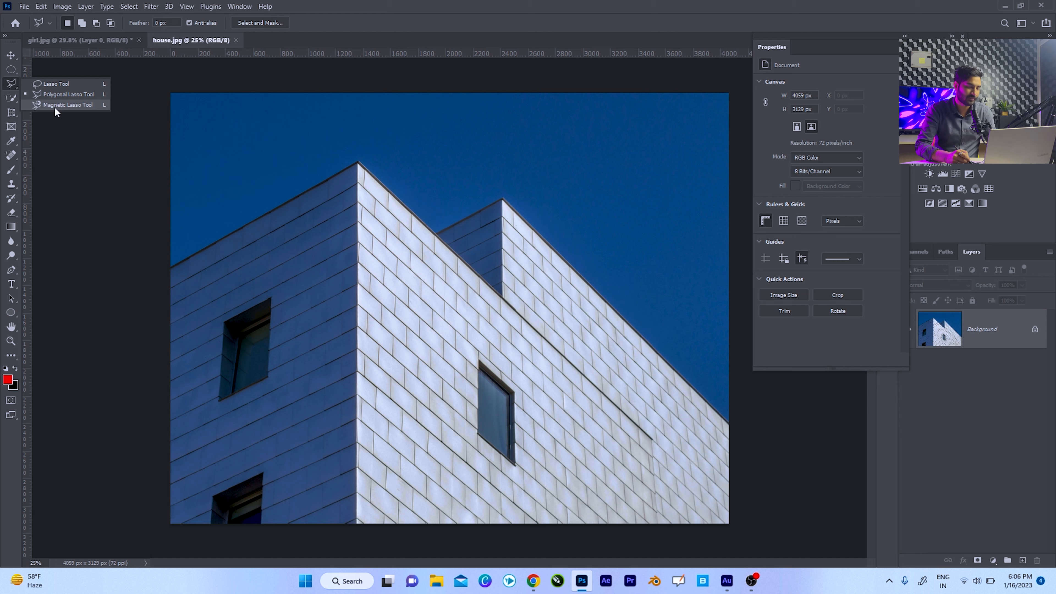
pyautogui.click(10, 99)
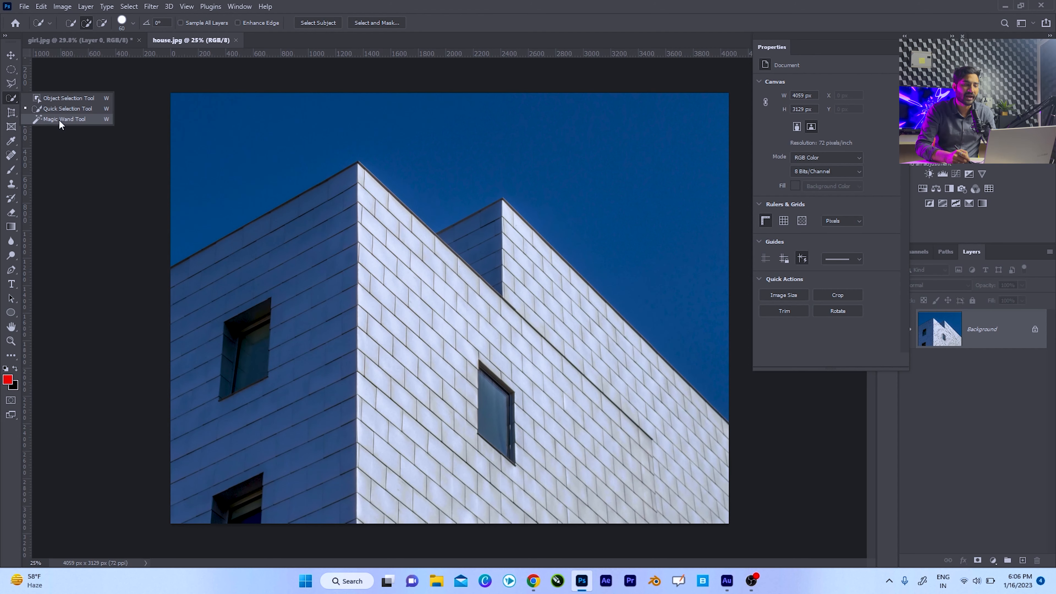
pyautogui.click(72, 119)
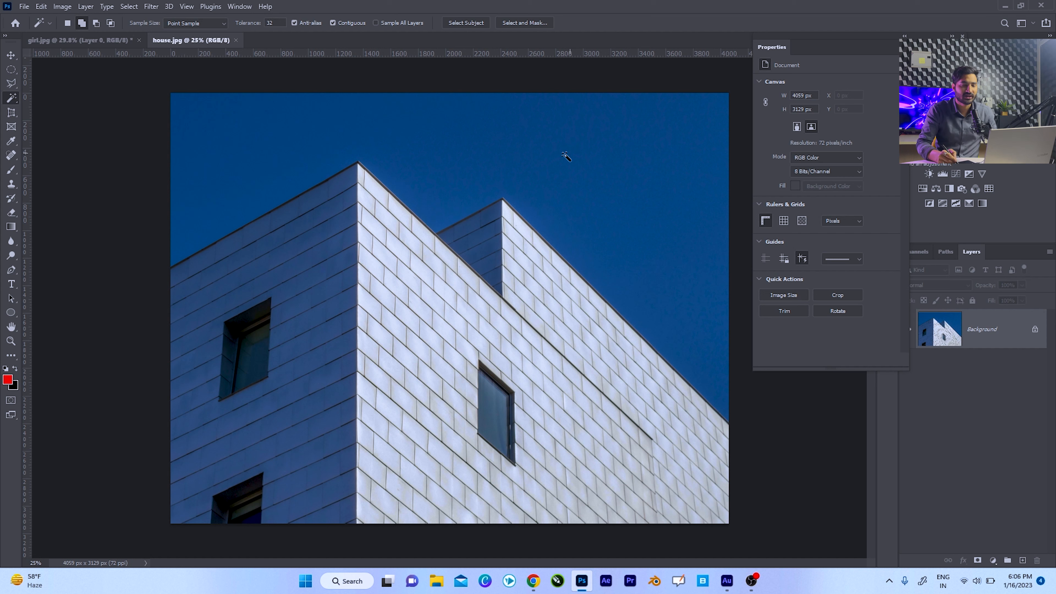
pyautogui.click(529, 161)
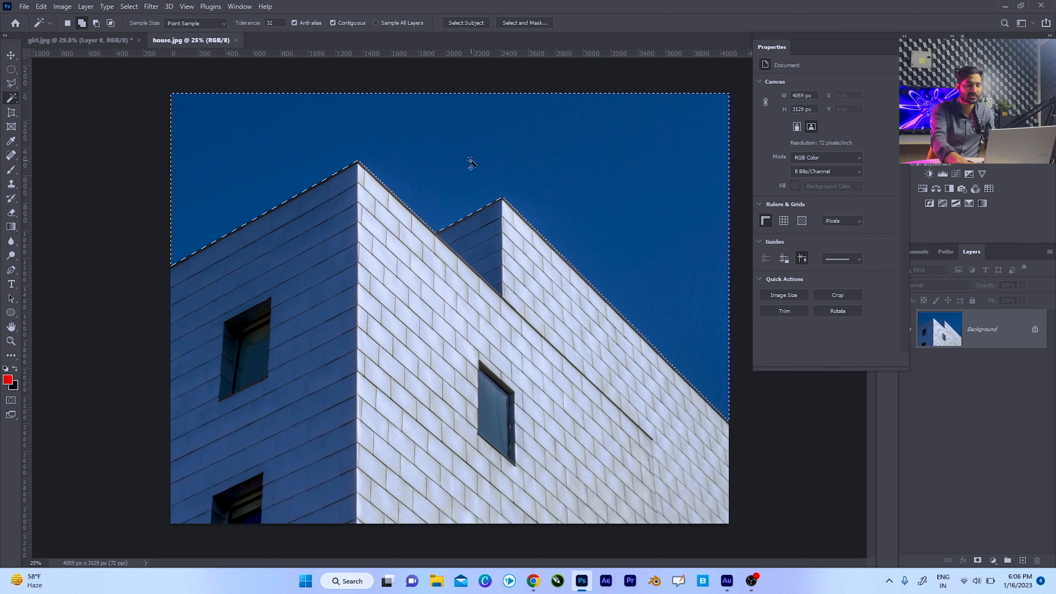
pyautogui.hotkey('shift', 'BackSpace')
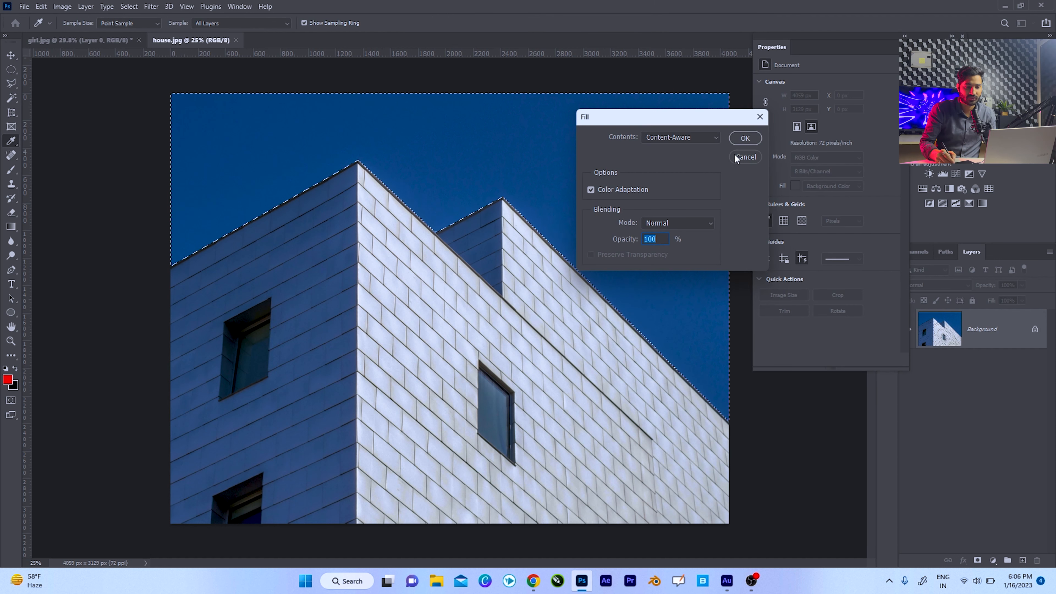
pyautogui.click(745, 157)
pyautogui.press('w')
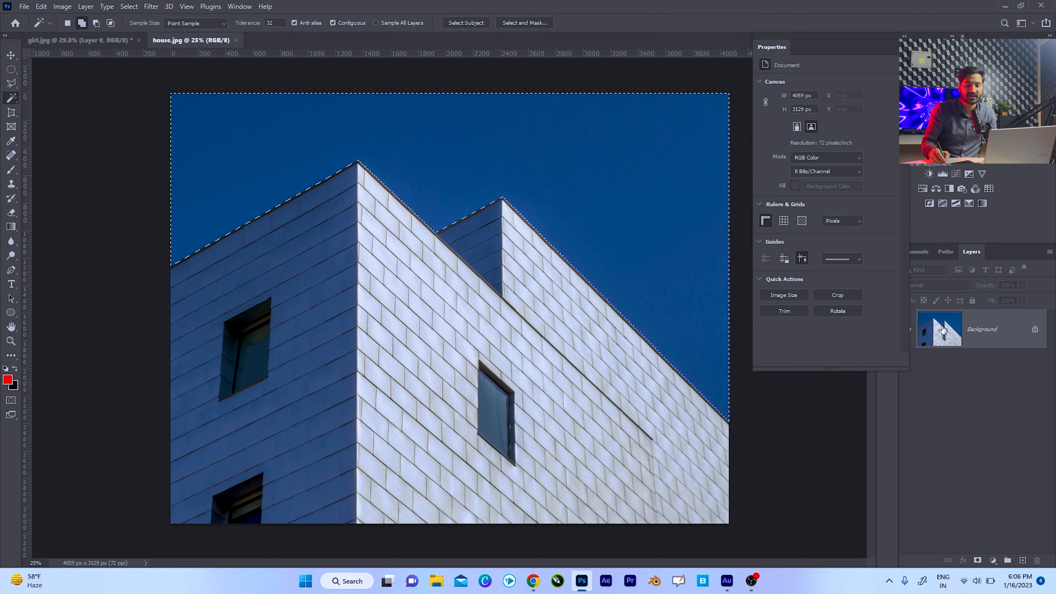
# Unlock the house image's Background layer, delete the selected sky and deselect.
pyautogui.click(1035, 330)
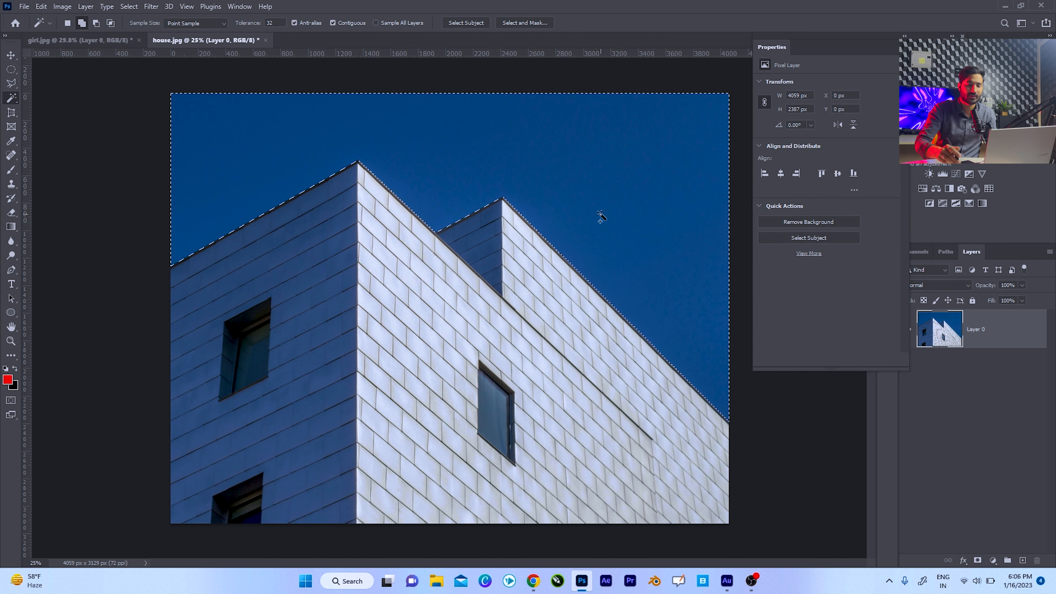
pyautogui.press('Delete')
pyautogui.hotkey('ctrl', 'd')
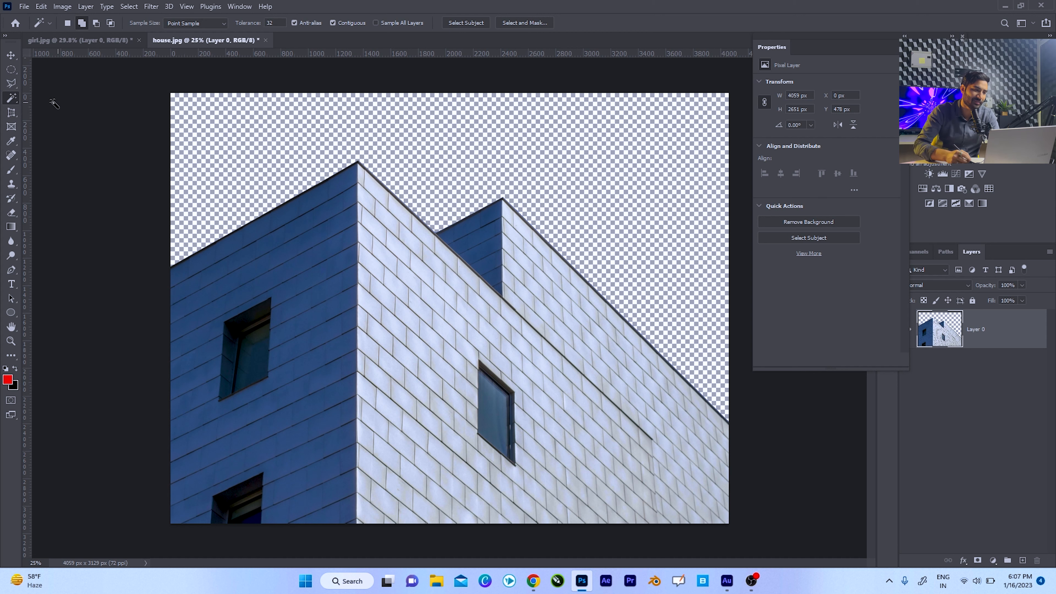
# Open book.jpg and select the blue background on both sides of the book stack with the Quick Selection tool.
pyautogui.rightClick(11, 98)
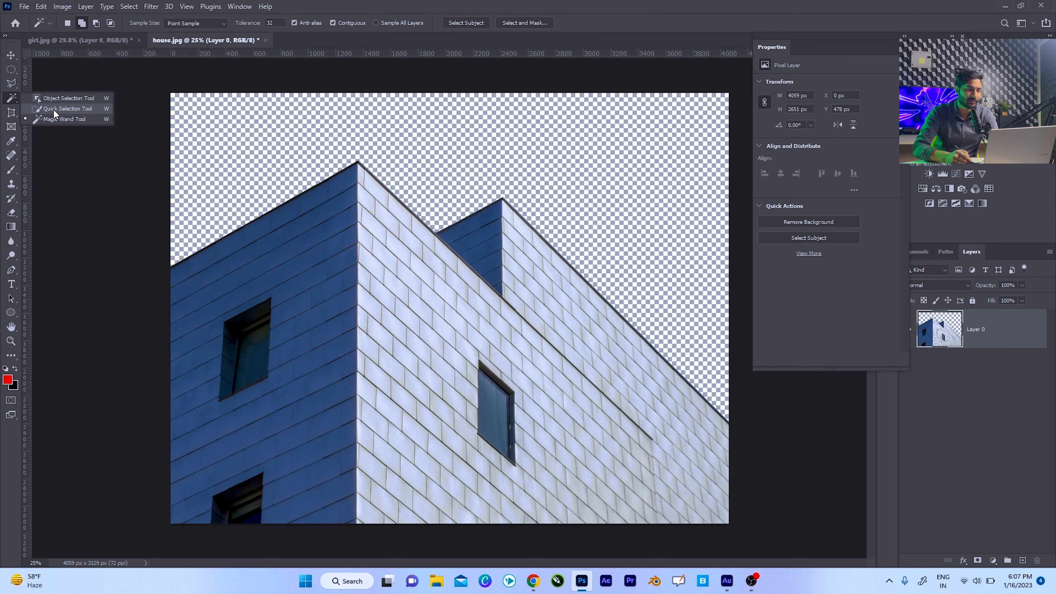
pyautogui.click(53, 109)
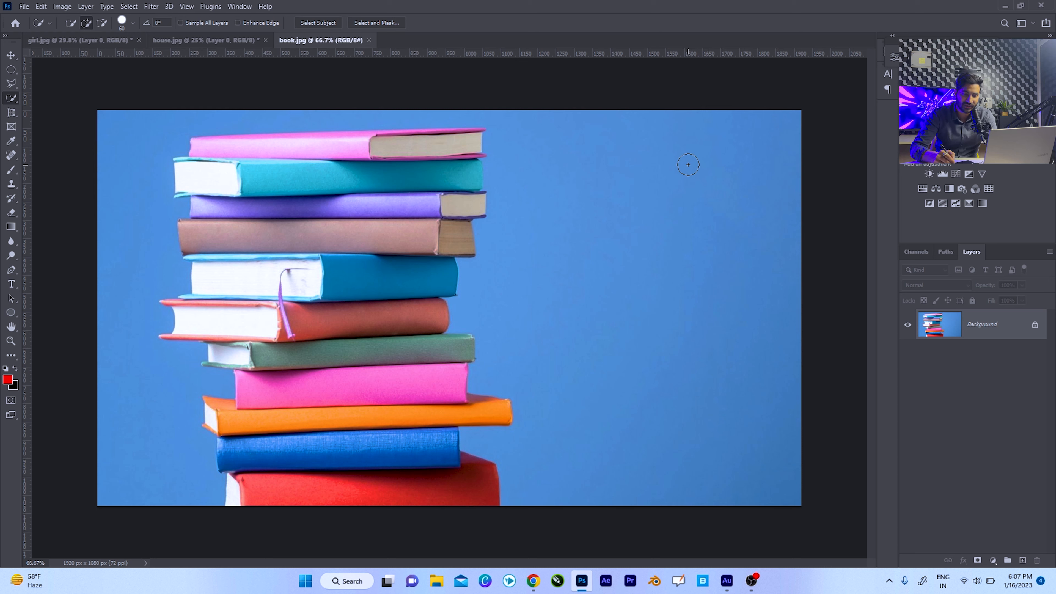
pyautogui.moveTo(685, 165); pyautogui.dragTo(664, 297)
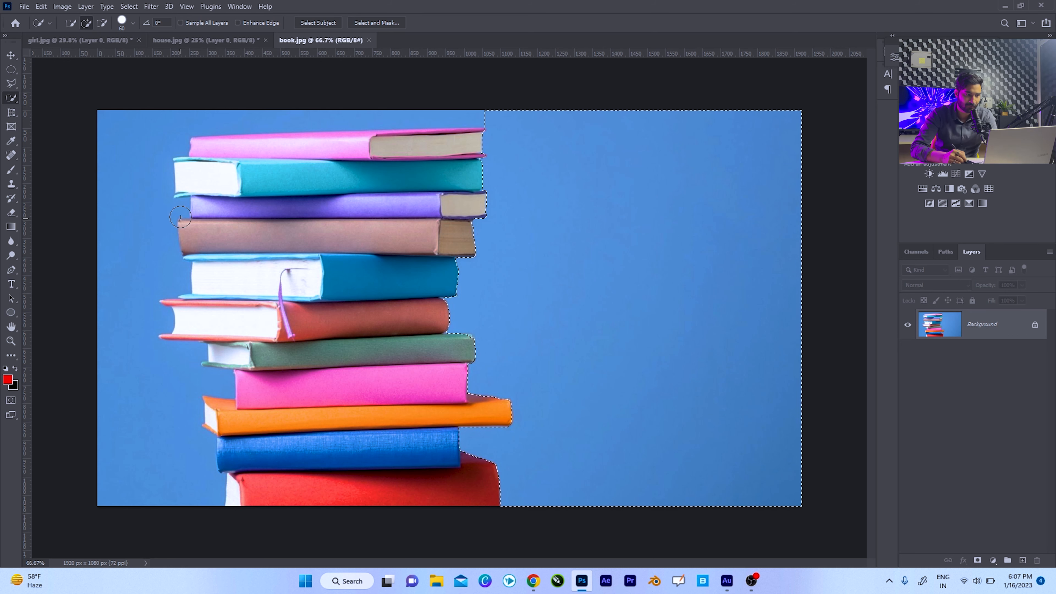
pyautogui.moveTo(135, 236)
pyautogui.mouseDown()
pyautogui.moveTo(142, 418)
pyautogui.moveTo(156, 343)
pyautogui.mouseUp()
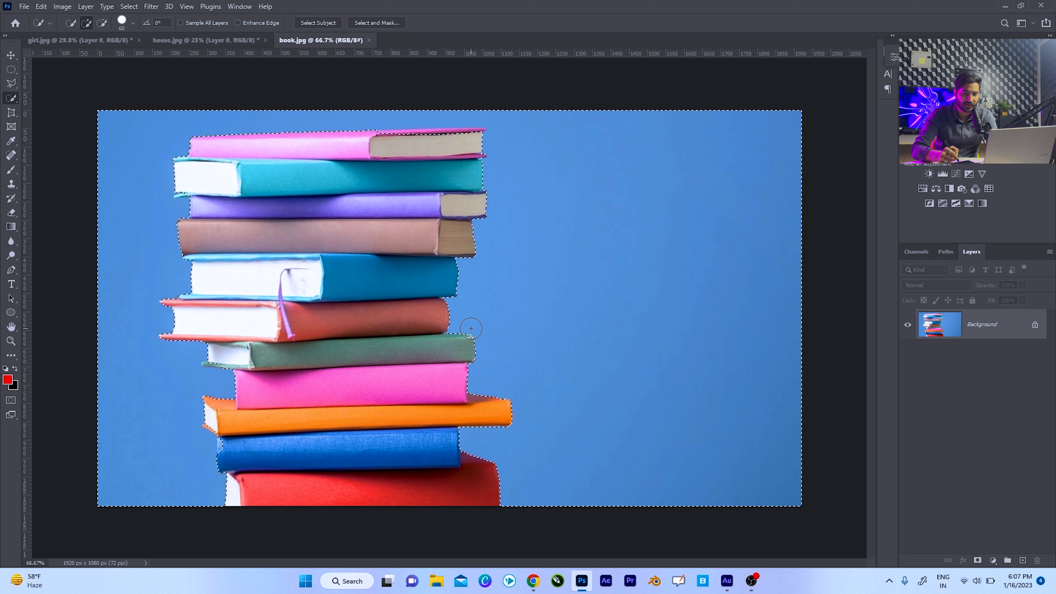
# Unlock the book image's Background layer, delete the selected blue backdrop and deselect.
pyautogui.click(1037, 328)
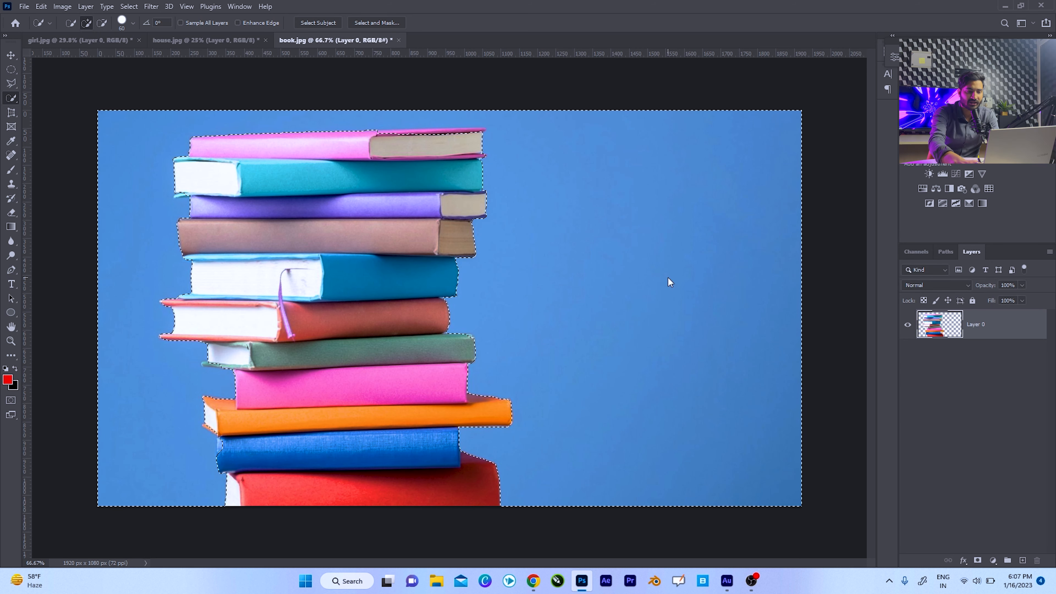
pyautogui.press('Delete')
pyautogui.hotkey('ctrl', 'd')
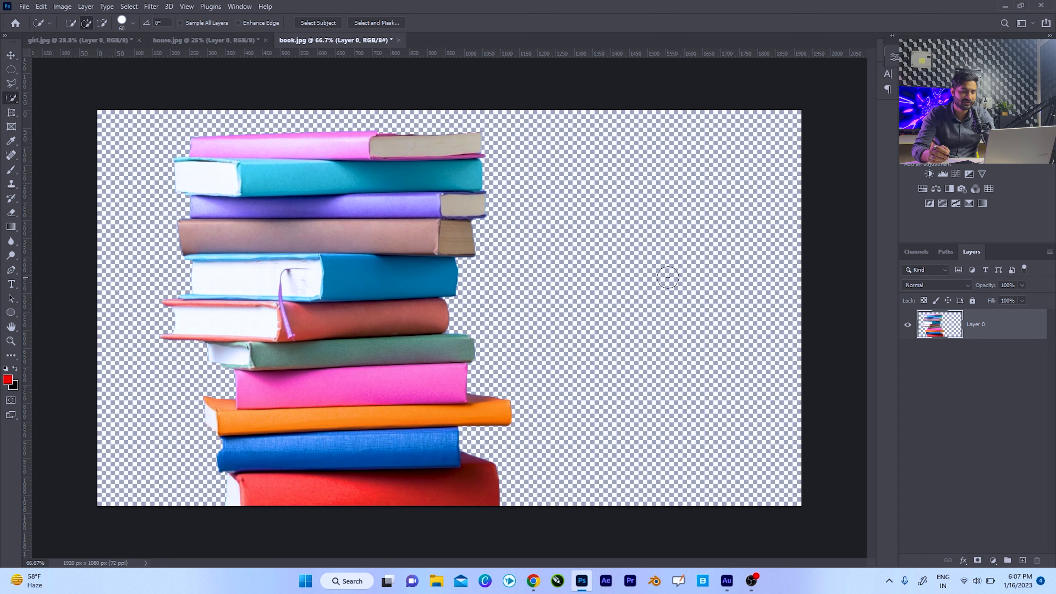
# Copy the orange Dreamstime sunset picture from the image results in Chrome and paste it into book.jpg.
pyautogui.click(534, 581)
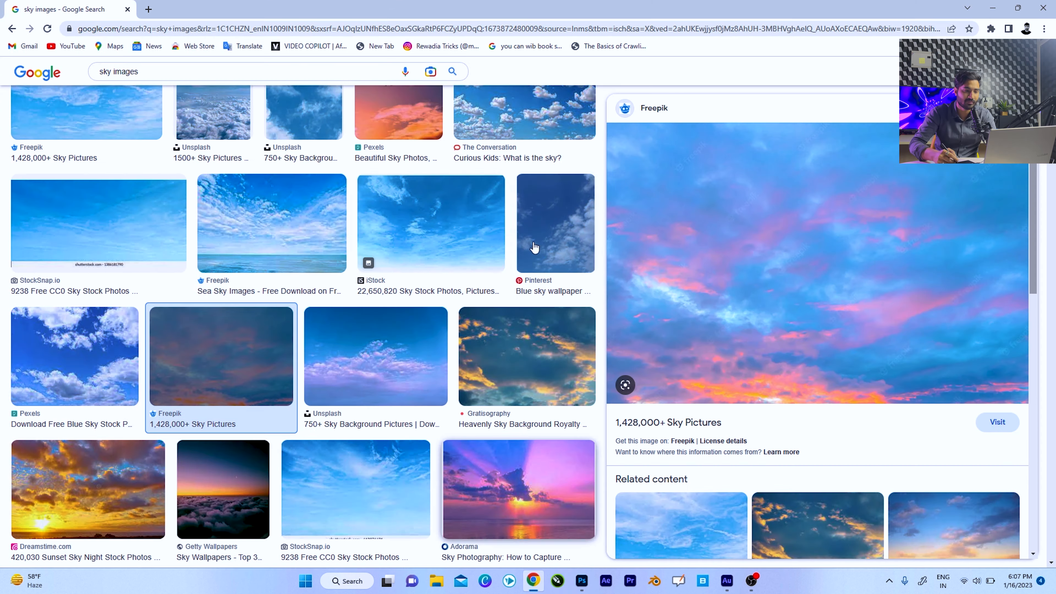
pyautogui.scroll(-1, 236, 420)
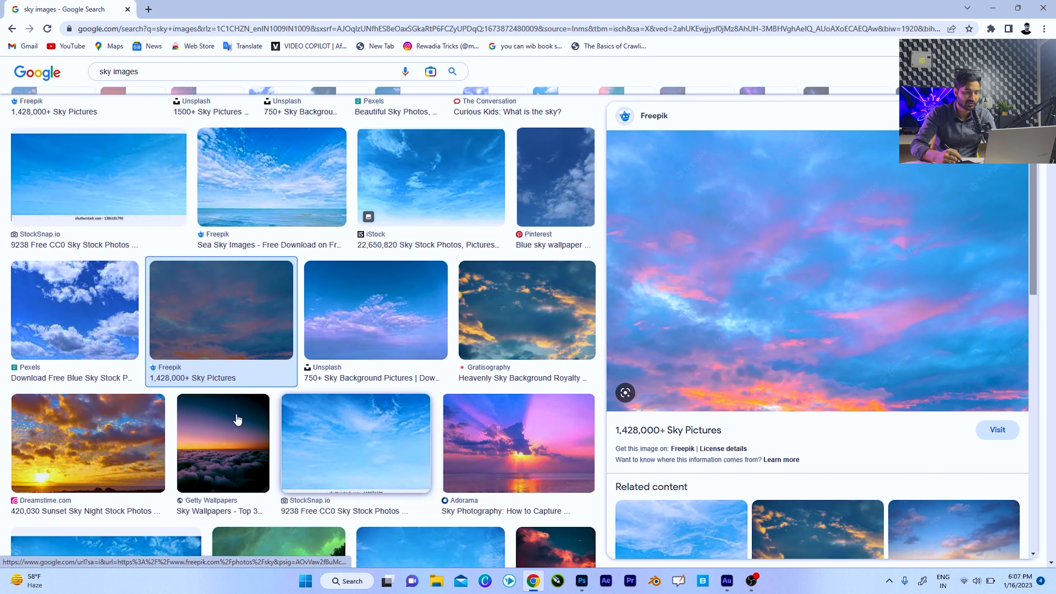
pyautogui.click(124, 456)
pyautogui.rightClick(813, 212)
pyautogui.click(850, 343)
pyautogui.click(993, 8)
pyautogui.hotkey('ctrl', 'v')
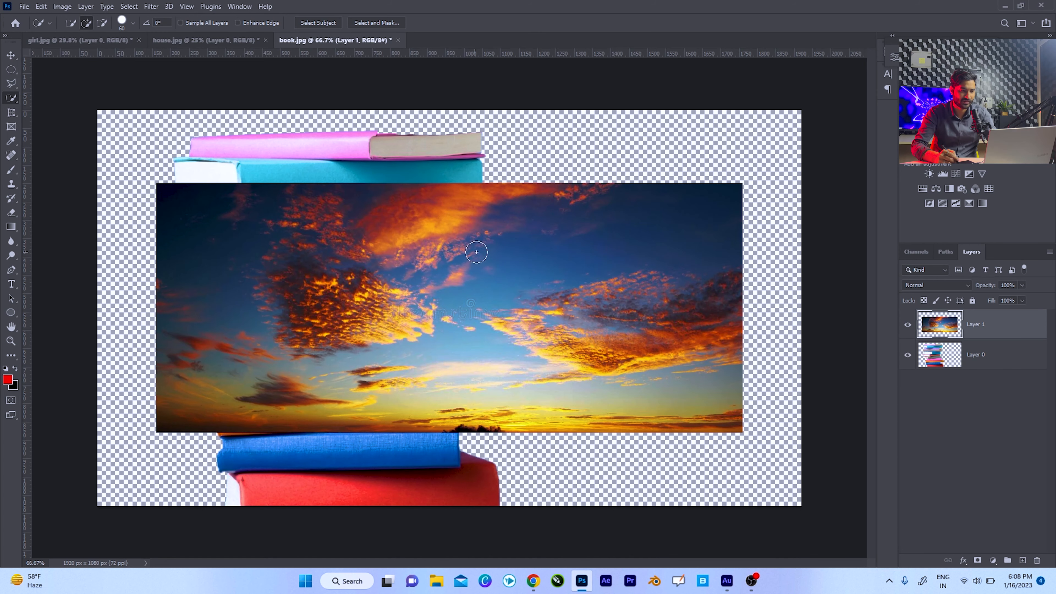
# Move and enlarge the pasted sunset picture so it covers the whole book.jpg canvas, and apply the transform.
pyautogui.click(11, 57)
pyautogui.moveTo(461, 283); pyautogui.dragTo(463, 272)
pyautogui.press('ctrl')
pyautogui.hotkey('ctrl', 't')
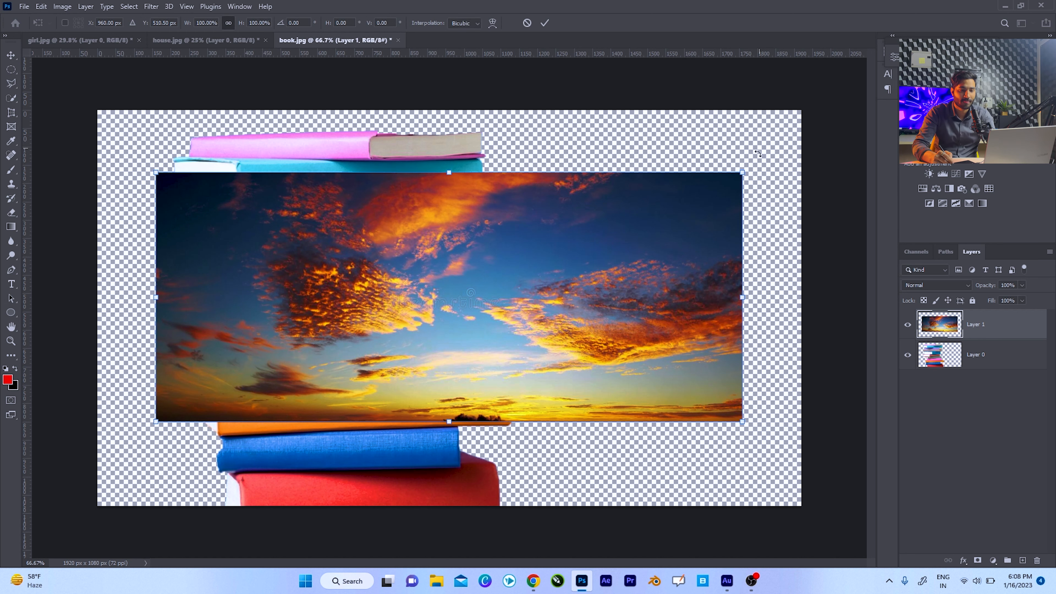
pyautogui.moveTo(739, 172); pyautogui.dragTo(871, 91)
pyautogui.moveTo(520, 217); pyautogui.dragTo(520, 246)
pyautogui.moveTo(450, 137); pyautogui.dragTo(449, 115)
pyautogui.moveTo(501, 233); pyautogui.dragTo(508, 208)
pyautogui.press('Return')
# Place the sunset layer below the books layer and reposition the sunset behind the stack.
pyautogui.moveTo(968, 324); pyautogui.dragTo(961, 363)
pyautogui.moveTo(570, 312); pyautogui.dragTo(628, 329)
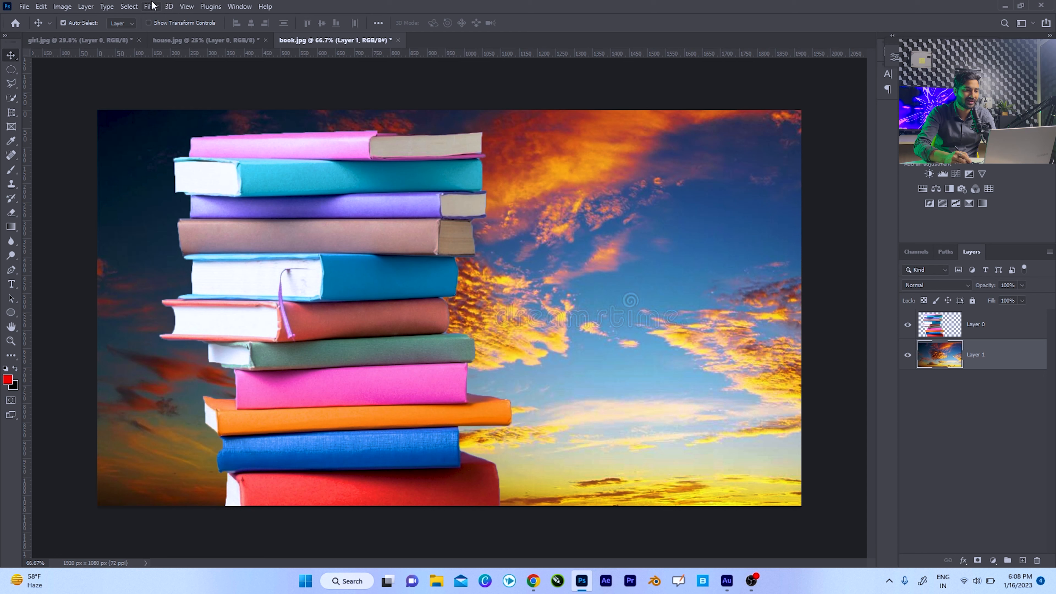
# Apply a Gaussian Blur with a radius of about 42.9 pixels to the sunset layer in book.jpg.
pyautogui.click(166, 6)
pyautogui.click(146, 8)
pyautogui.click(147, 7)
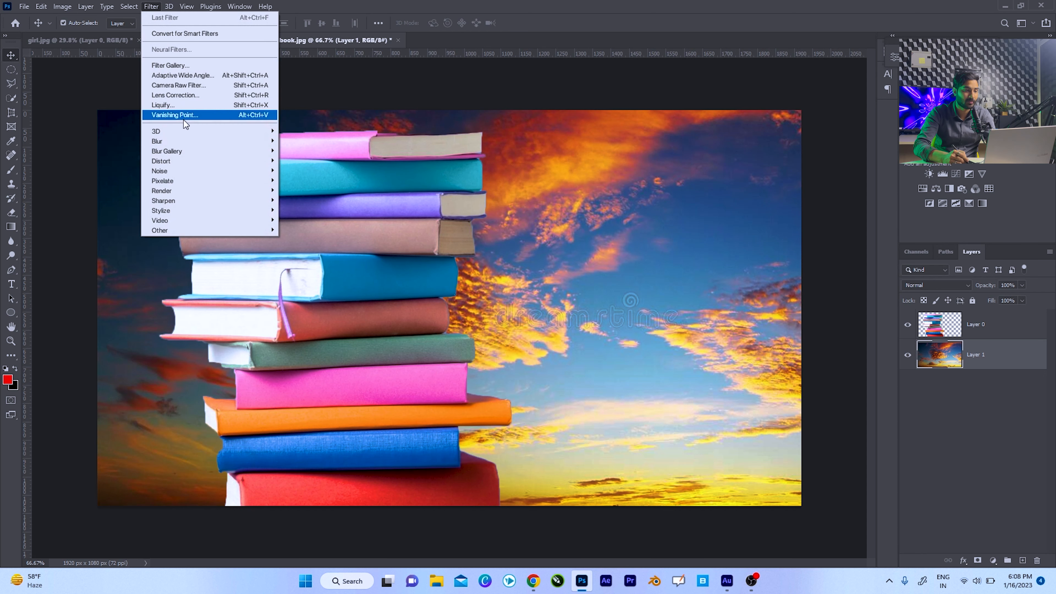
pyautogui.moveTo(179, 144)
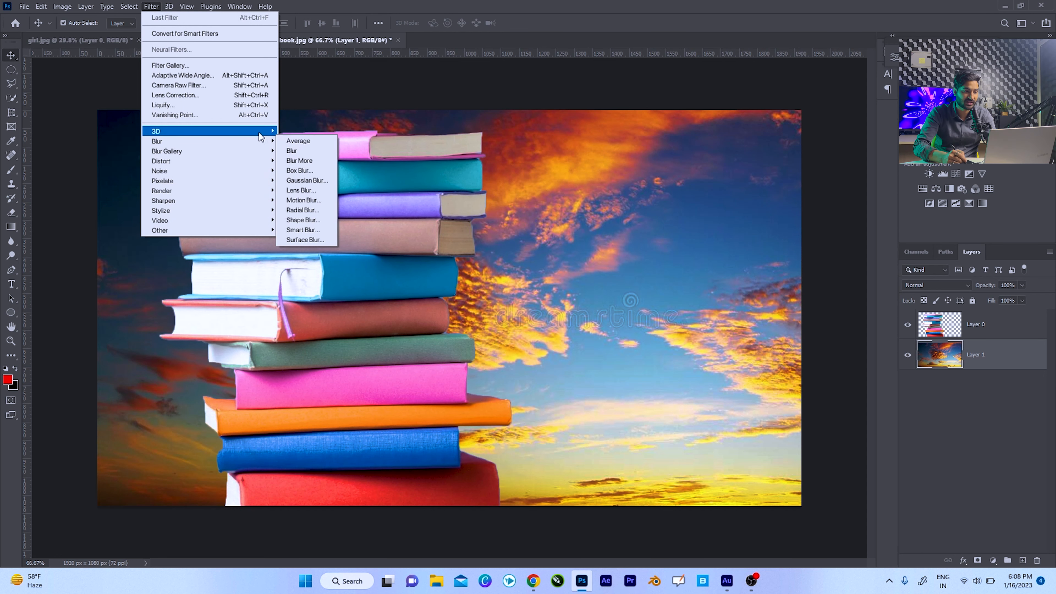
pyautogui.click(303, 180)
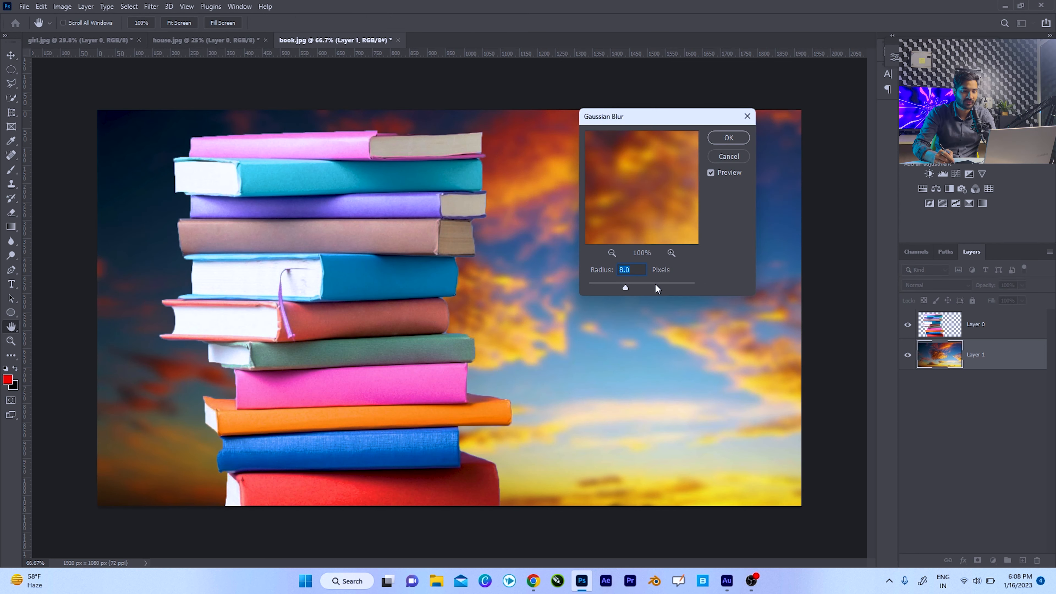
pyautogui.click(657, 287)
pyautogui.click(645, 285)
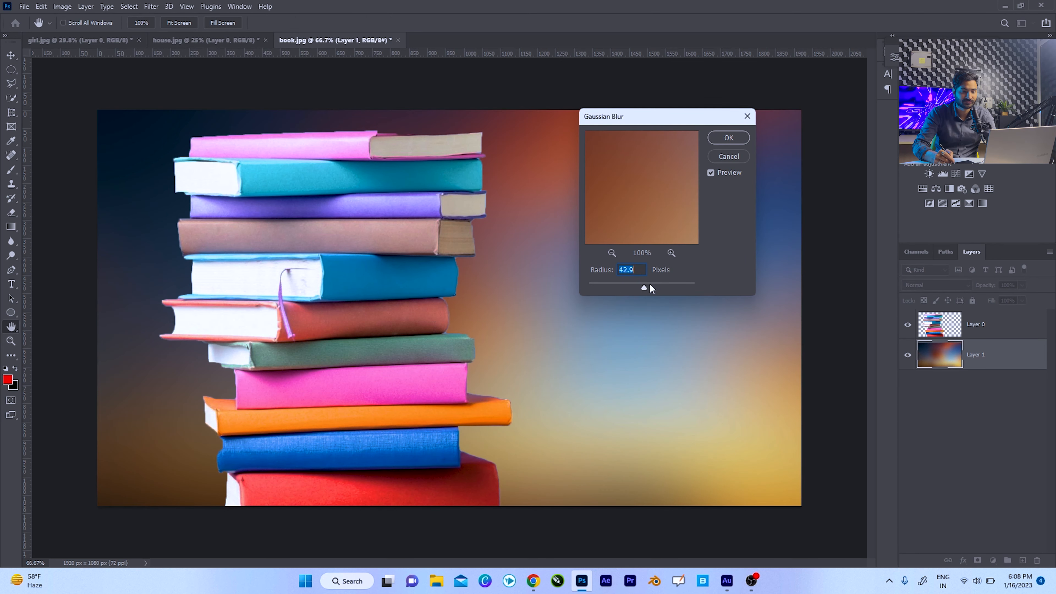
pyautogui.click(729, 138)
# Try tracing the face opening in girl.jpg with the Magnetic Lasso tool, starting at its left corner, and discard the path.
pyautogui.hotkey('ctrl', 'Tab')
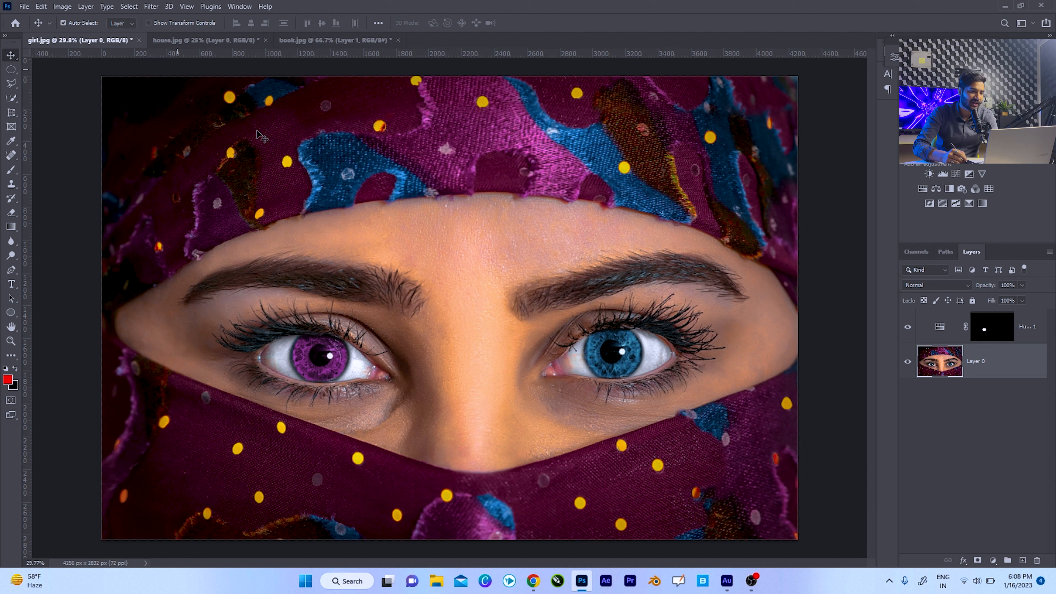
pyautogui.click(11, 83)
pyautogui.click(53, 109)
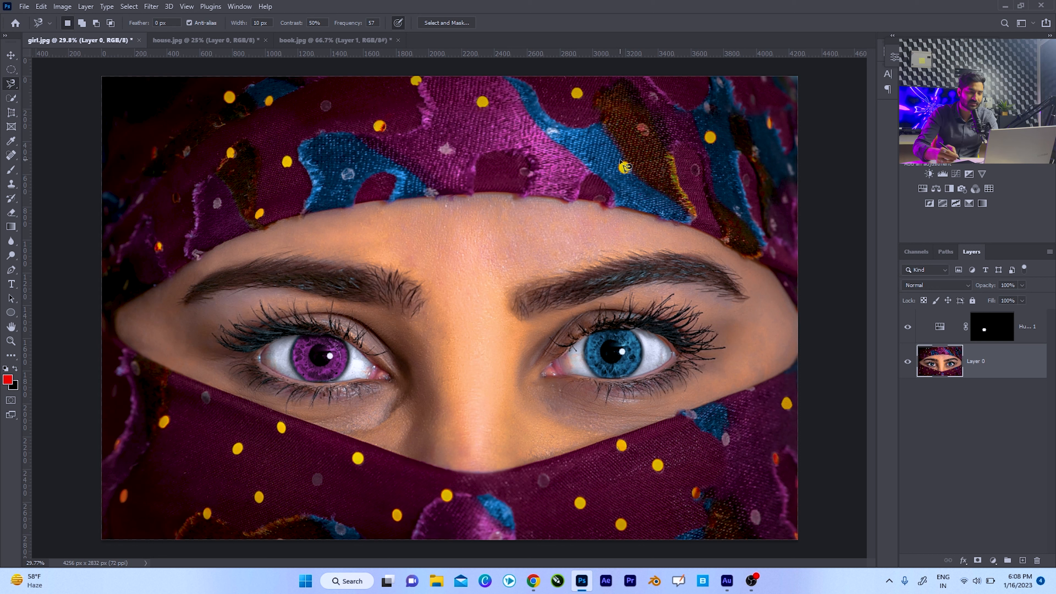
pyautogui.click(120, 307)
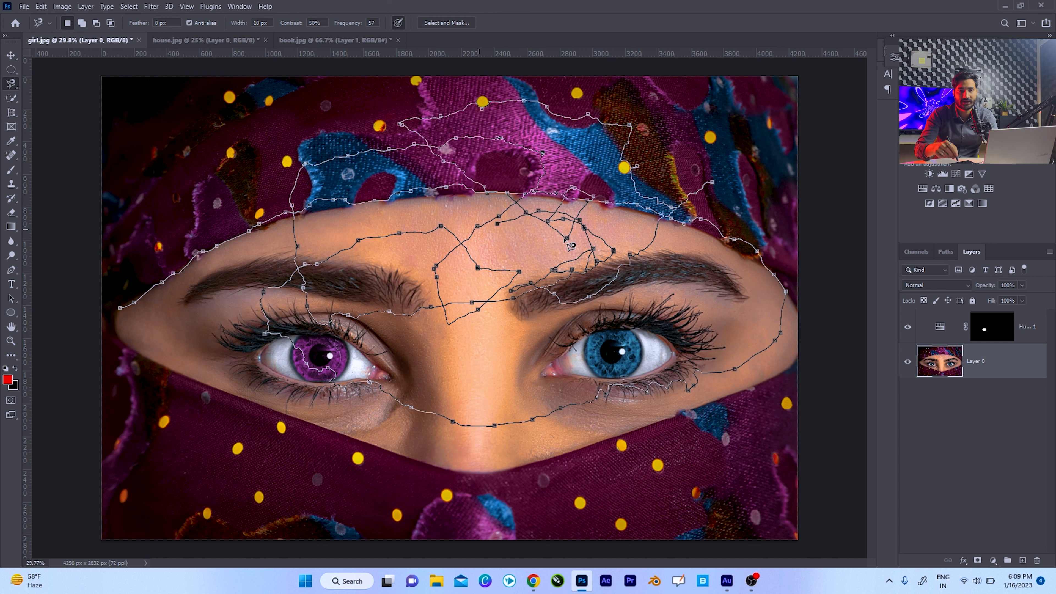
pyautogui.press('Escape')
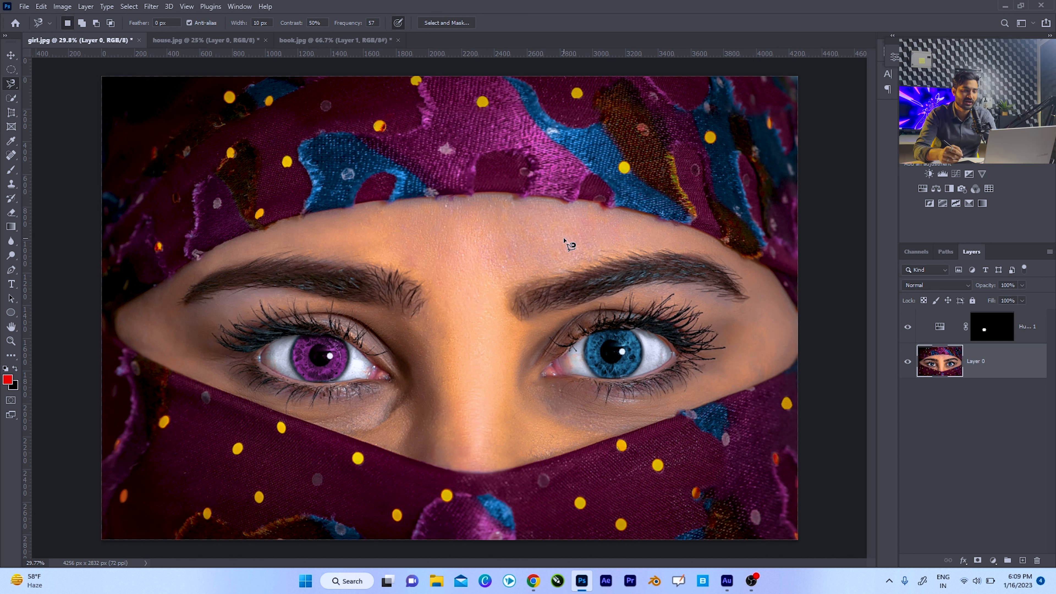
# In model.jpg, unlock the Background layer and add a new layer named "blue" above it.
pyautogui.click(313, 241)
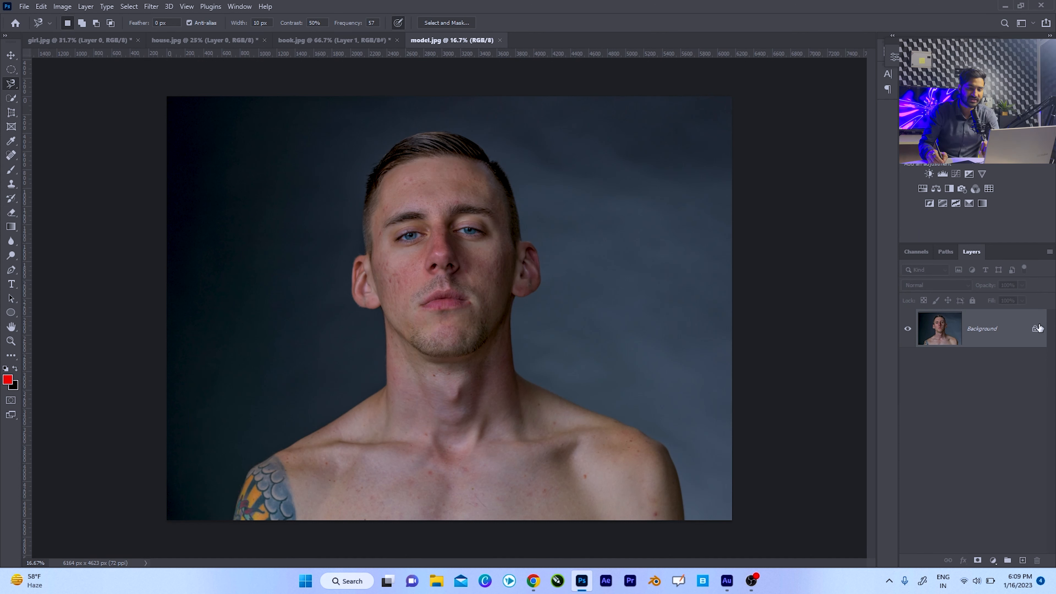
pyautogui.click(1033, 330)
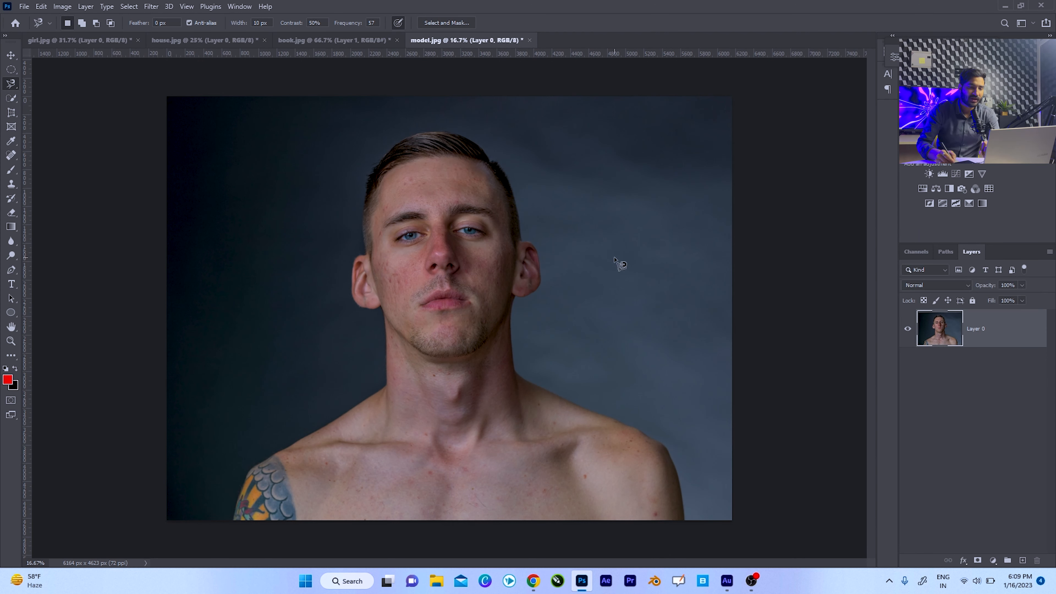
pyautogui.rightClick(10, 71)
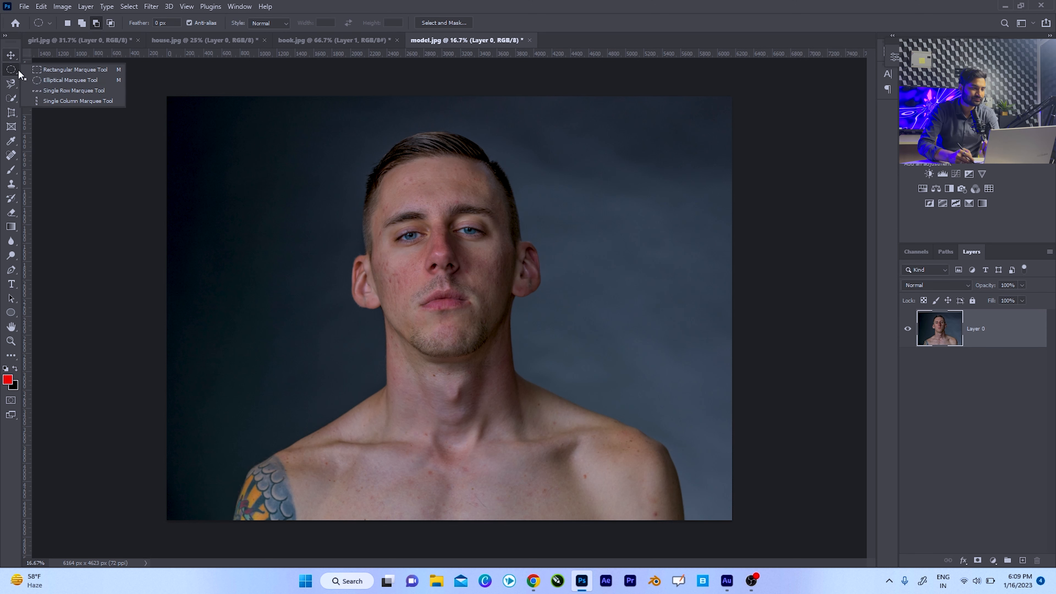
pyautogui.click(50, 71)
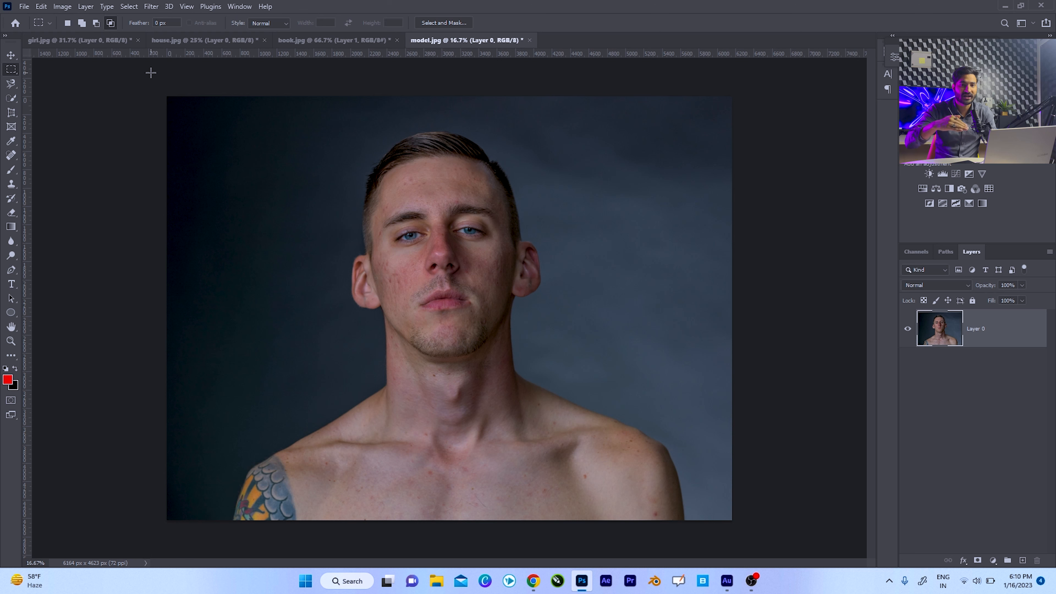
pyautogui.hotkey('ctrl', 'shift', 'n')
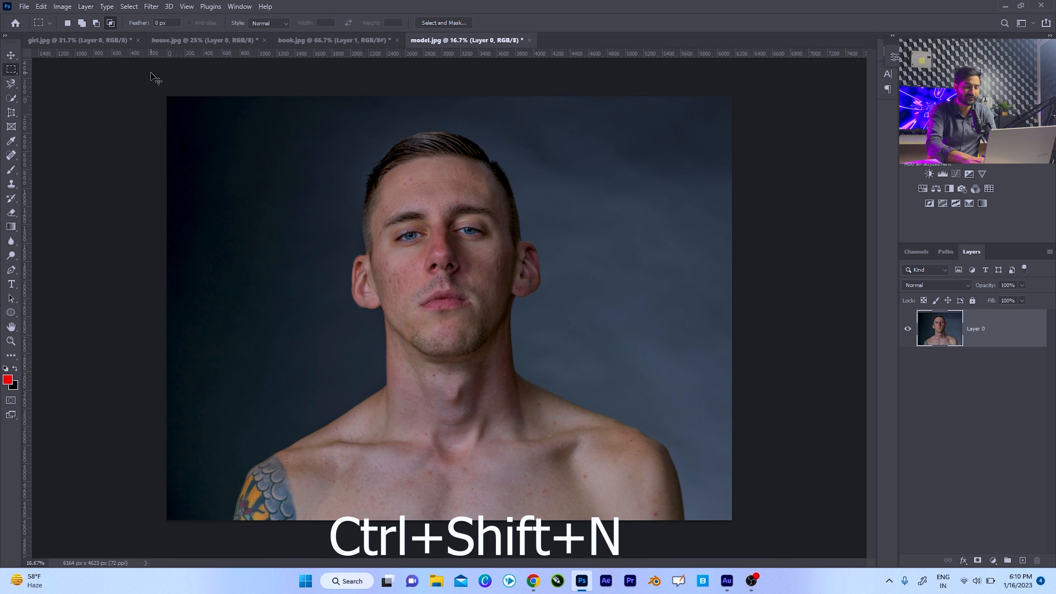
pyautogui.write('blue')
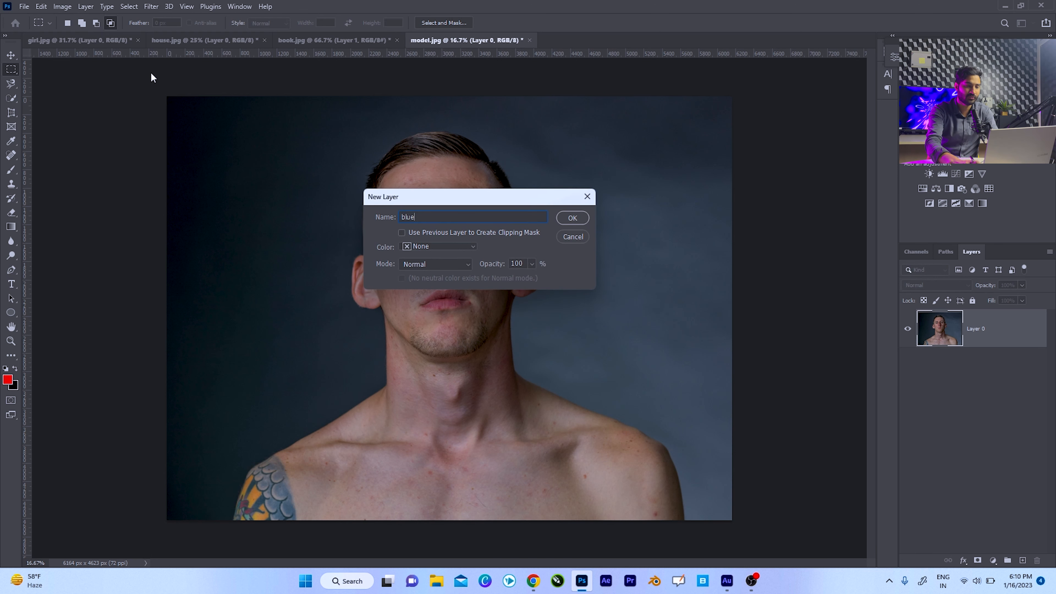
pyautogui.press('Return')
# Fill the left half of the canvas with blue #1200ff on the blue layer using a rectangular marquee selection, and deselect.
pyautogui.moveTo(167, 97); pyautogui.dragTo(444, 521)
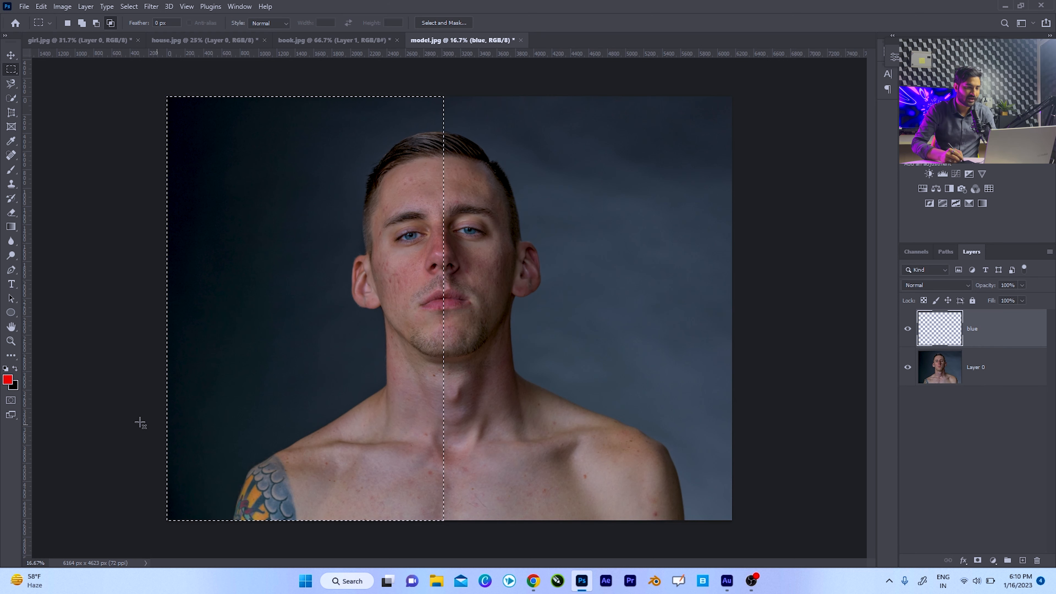
pyautogui.click(8, 380)
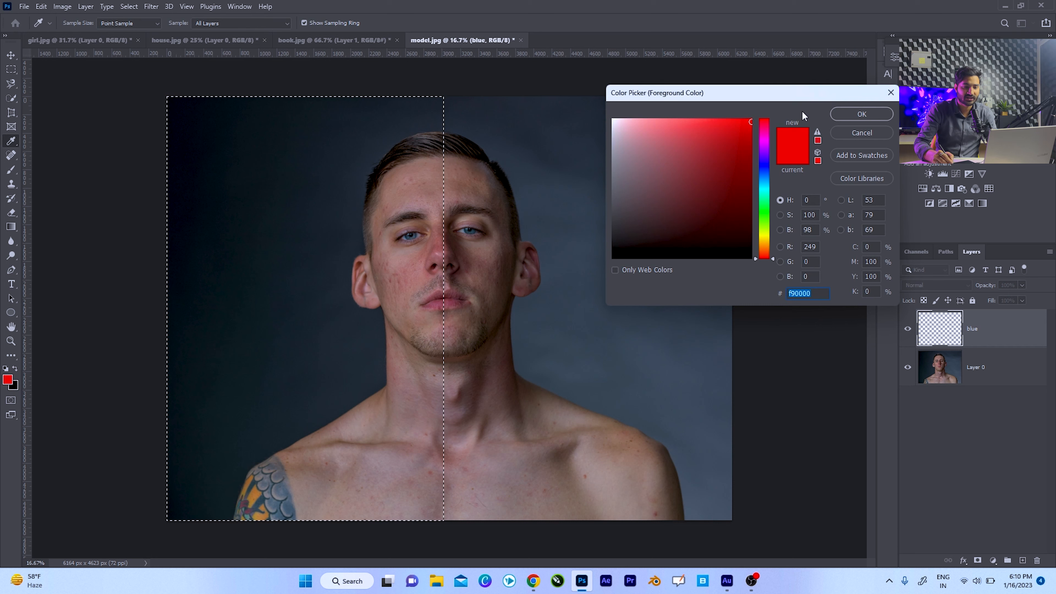
pyautogui.moveTo(762, 180); pyautogui.dragTo(765, 164)
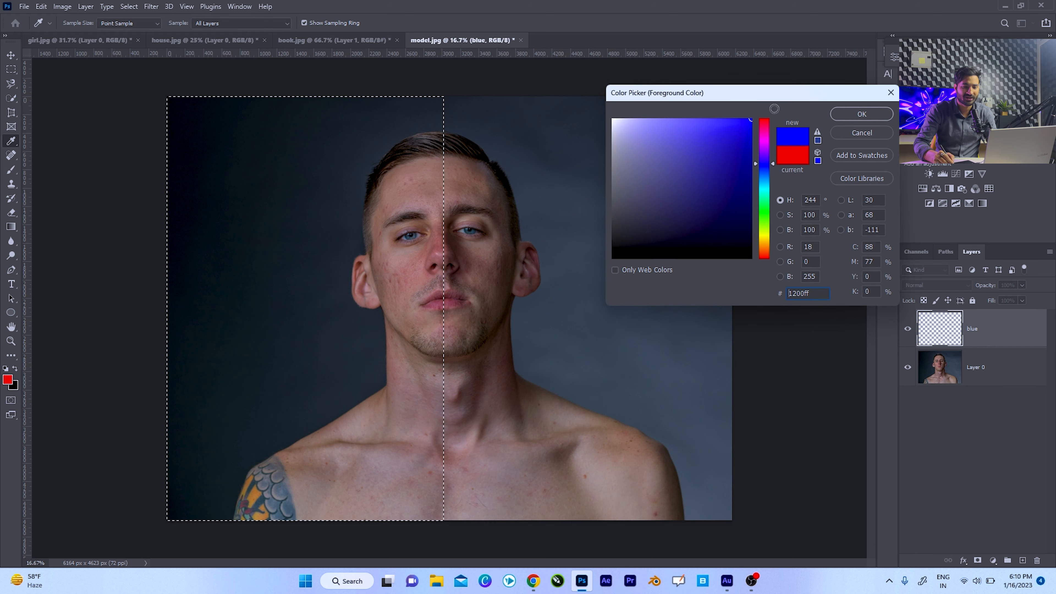
pyautogui.click(865, 109)
pyautogui.hotkey('alt', 'BackSpace')
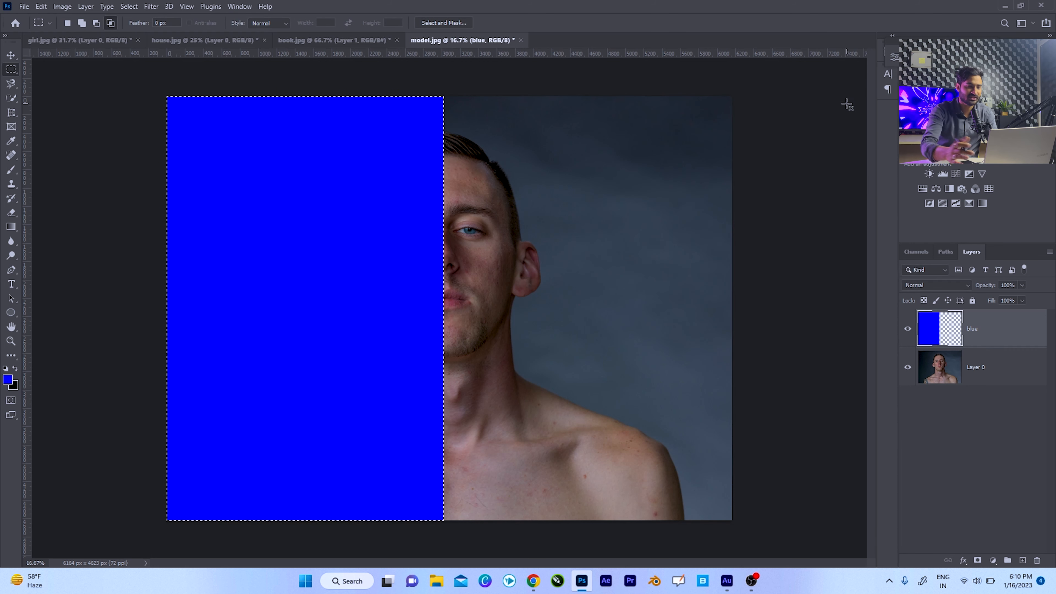
pyautogui.hotkey('ctrl', 'd')
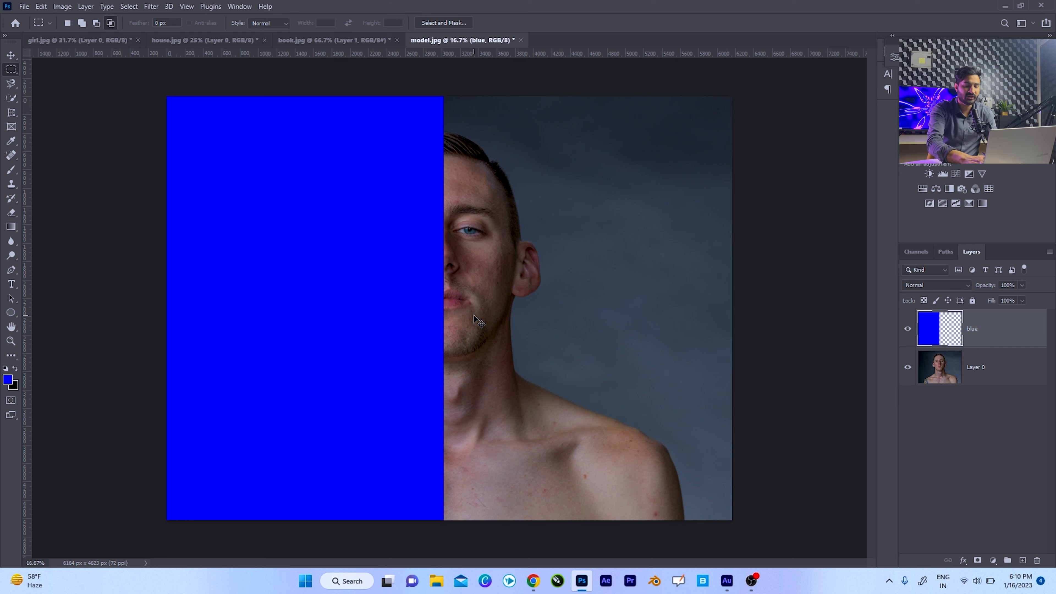
# Add another new layer, fill the right half of the canvas with red inside a rectangular selection, and deselect.
pyautogui.hotkey('ctrl', 'shift', 'n')
pyautogui.press('Return')
pyautogui.moveTo(734, 96); pyautogui.dragTo(445, 536)
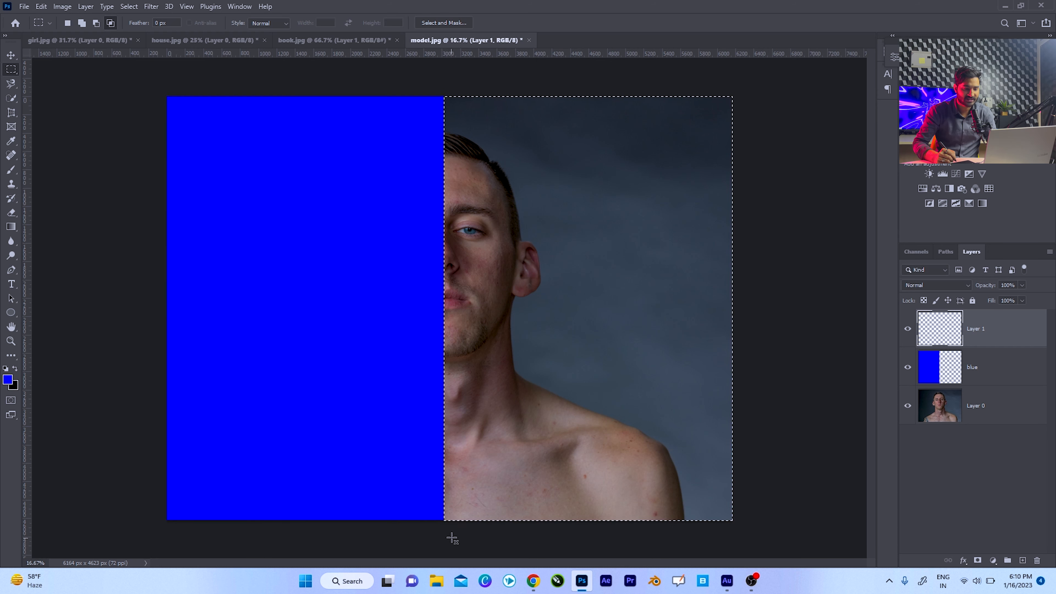
pyautogui.click(8, 380)
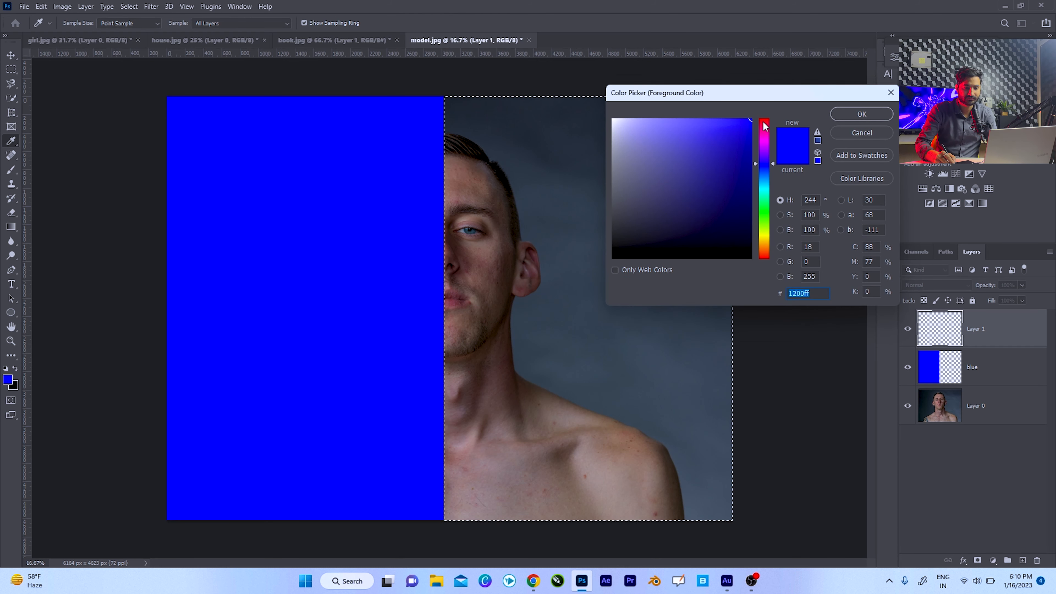
pyautogui.write('ed1a3d')
pyautogui.click(844, 114)
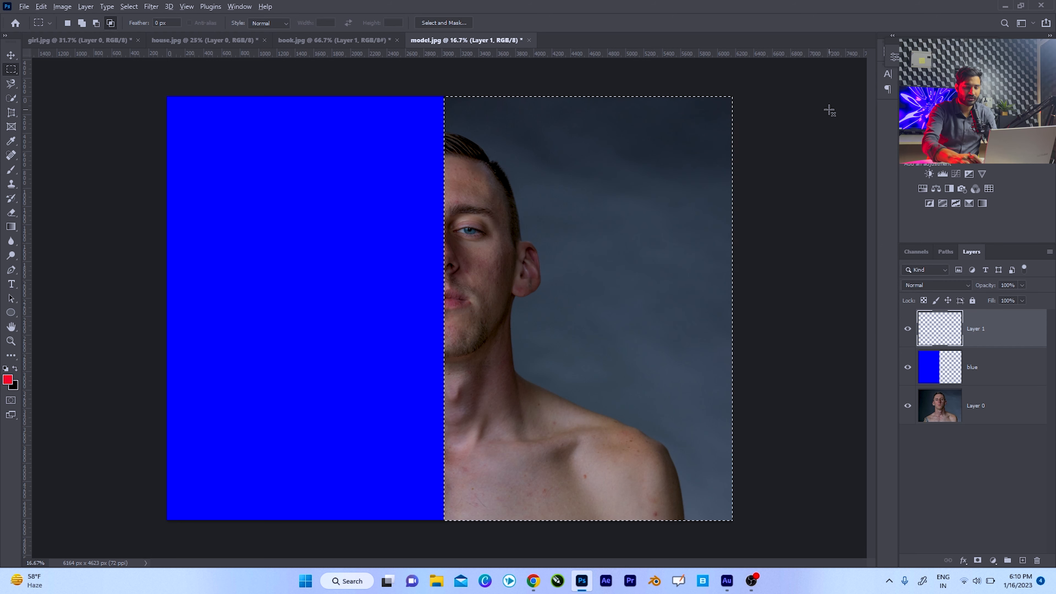
pyautogui.hotkey('alt', 'BackSpace')
pyautogui.hotkey('ctrl', 'd')
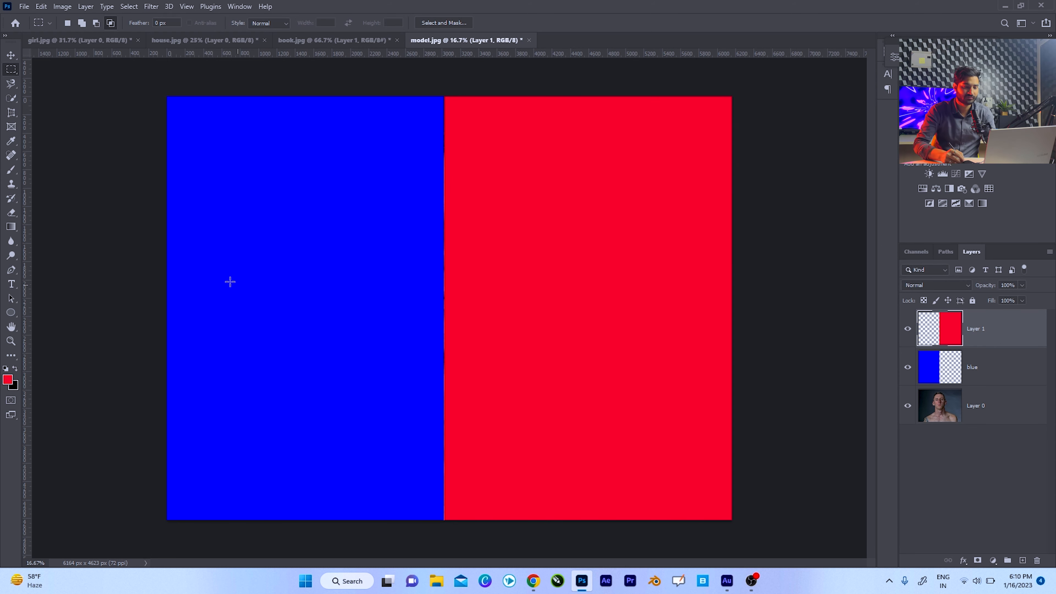
# Set the blend mode of both the red layer and the blue layer to Multiply.
pyautogui.press('v')
pyautogui.click(929, 286)
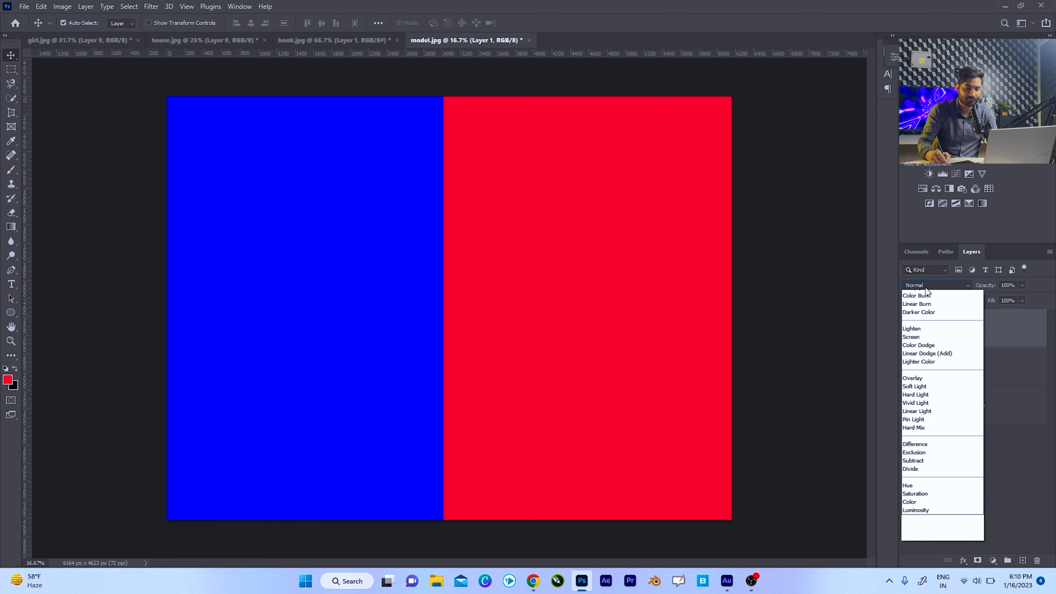
pyautogui.click(917, 328)
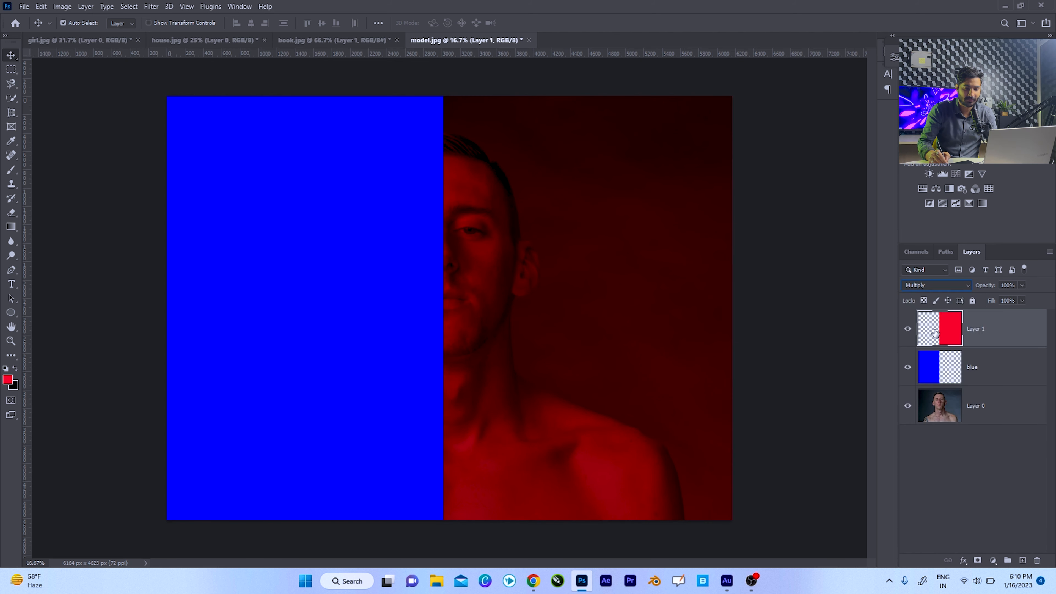
pyautogui.click(951, 366)
pyautogui.click(931, 287)
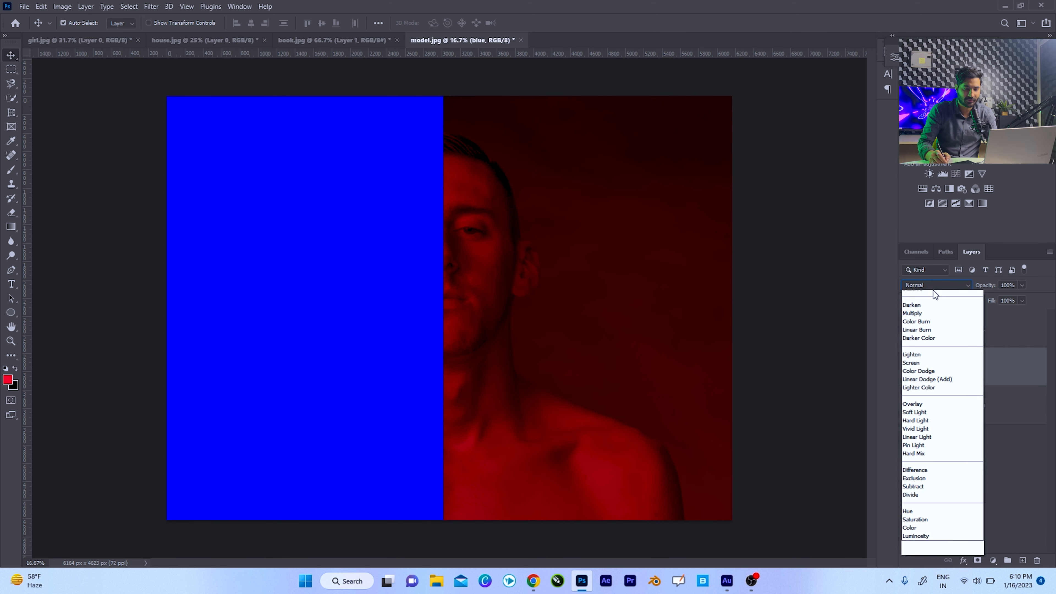
pyautogui.click(917, 328)
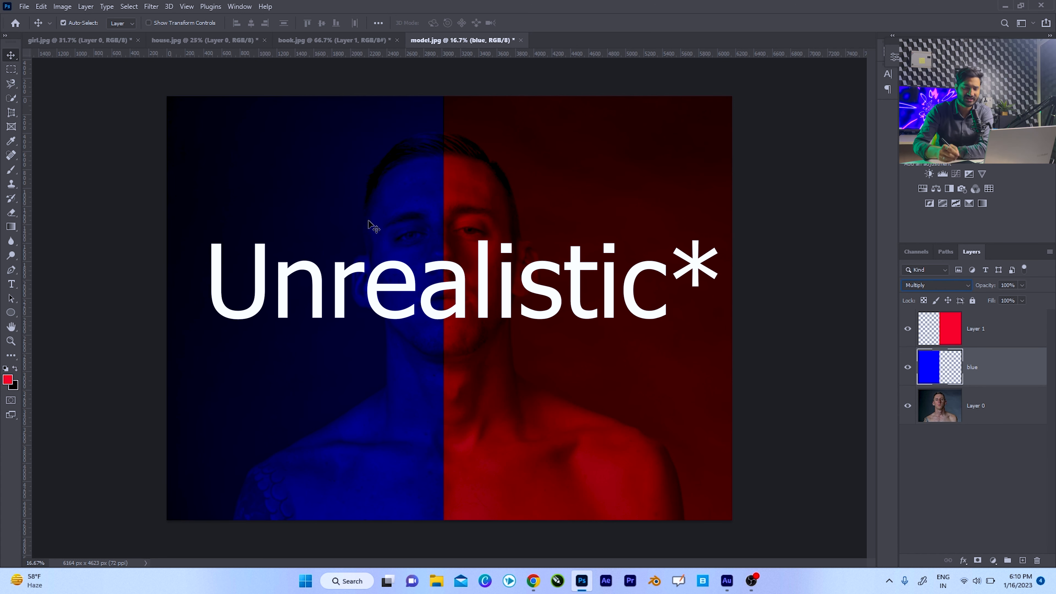
# Apply a Gaussian Blur with a 1000-pixel radius to the blue layer.
pyautogui.click(151, 7)
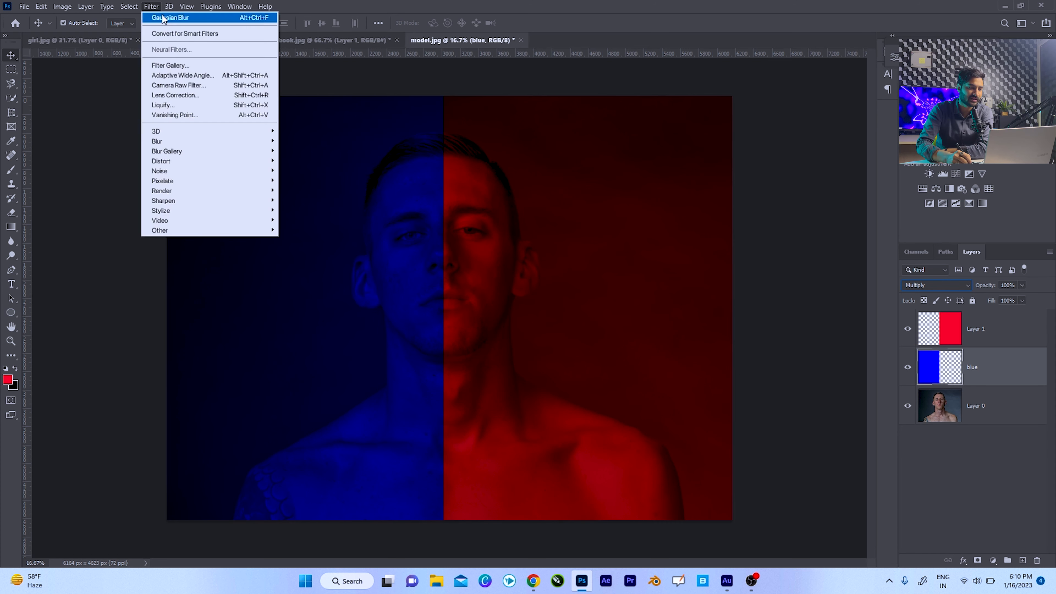
pyautogui.moveTo(233, 141)
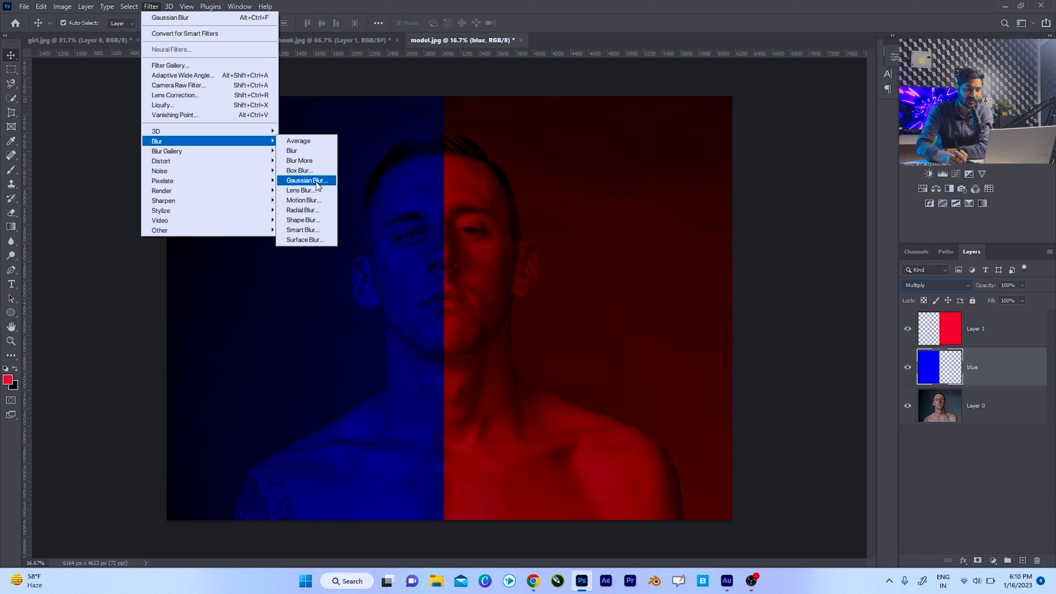
pyautogui.click(316, 181)
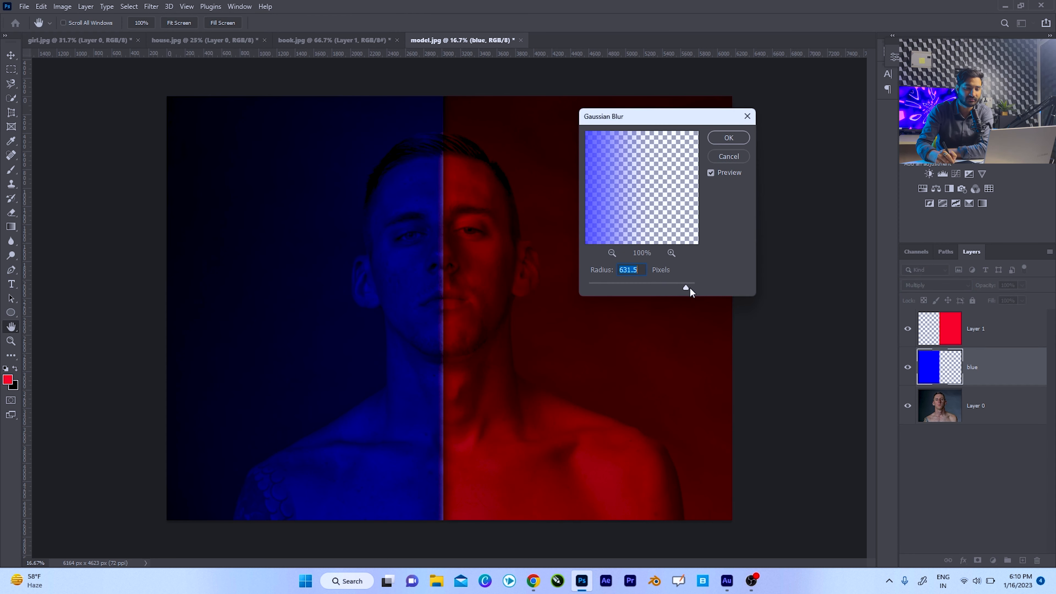
pyautogui.moveTo(686, 288); pyautogui.dragTo(696, 286)
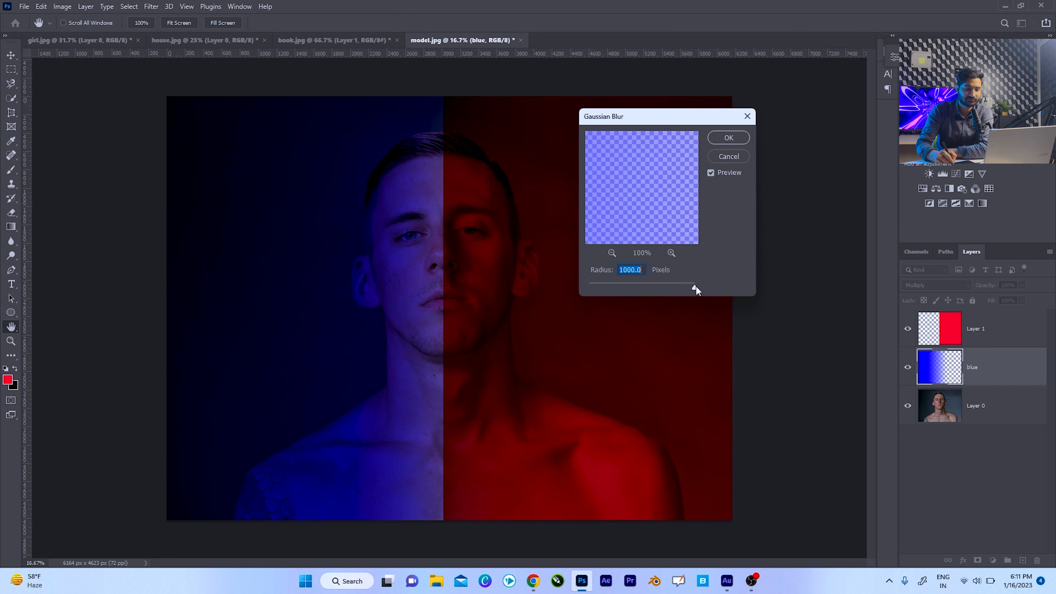
pyautogui.click(731, 139)
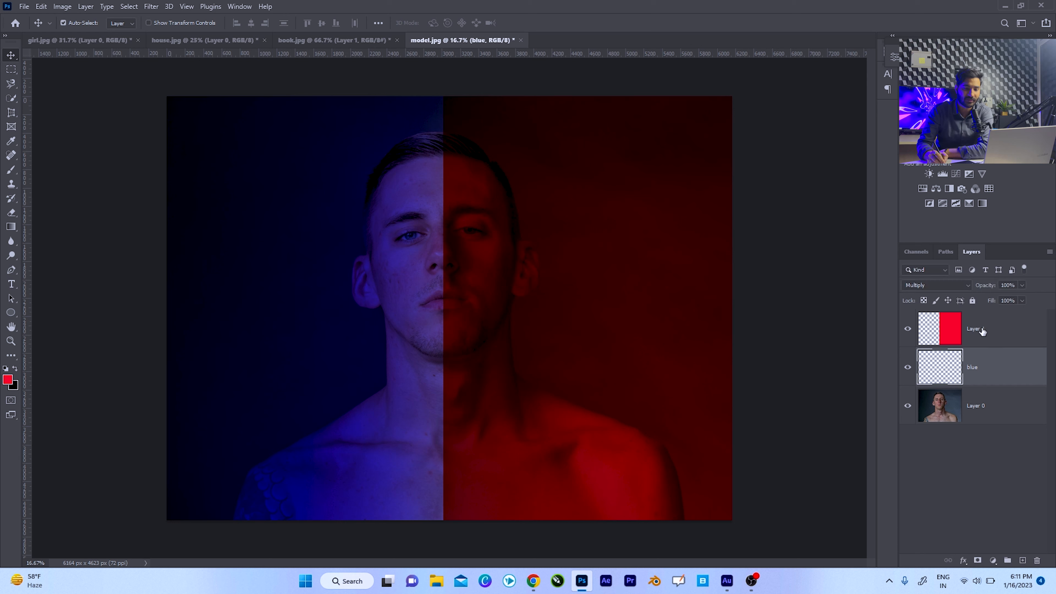
# Soften the red layer's edge with a Gaussian Blur of 1000 pixels radius.
pyautogui.click(982, 329)
pyautogui.click(151, 5)
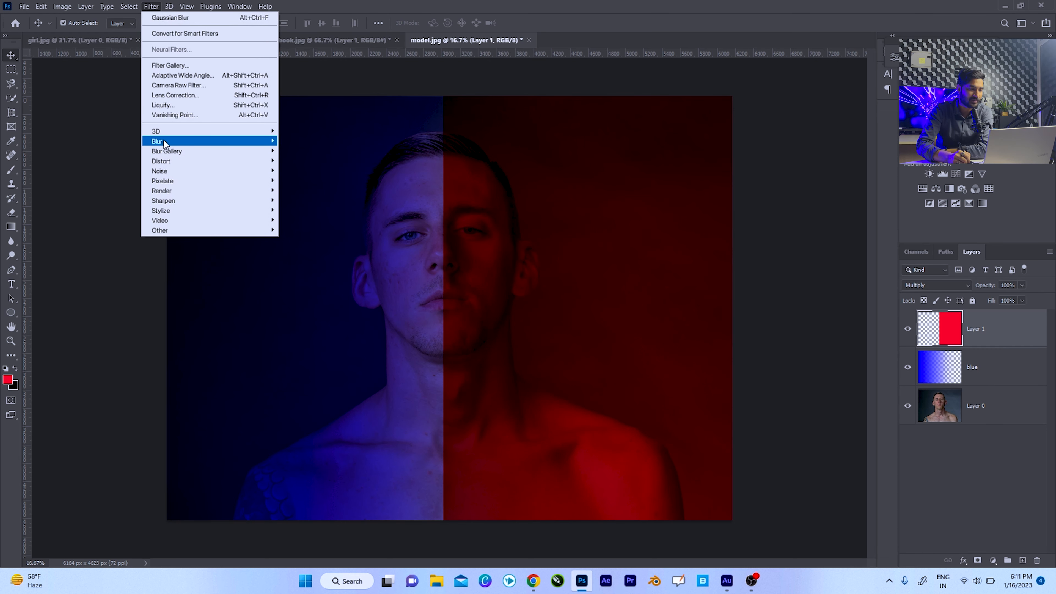
pyautogui.moveTo(165, 144)
pyautogui.click(307, 183)
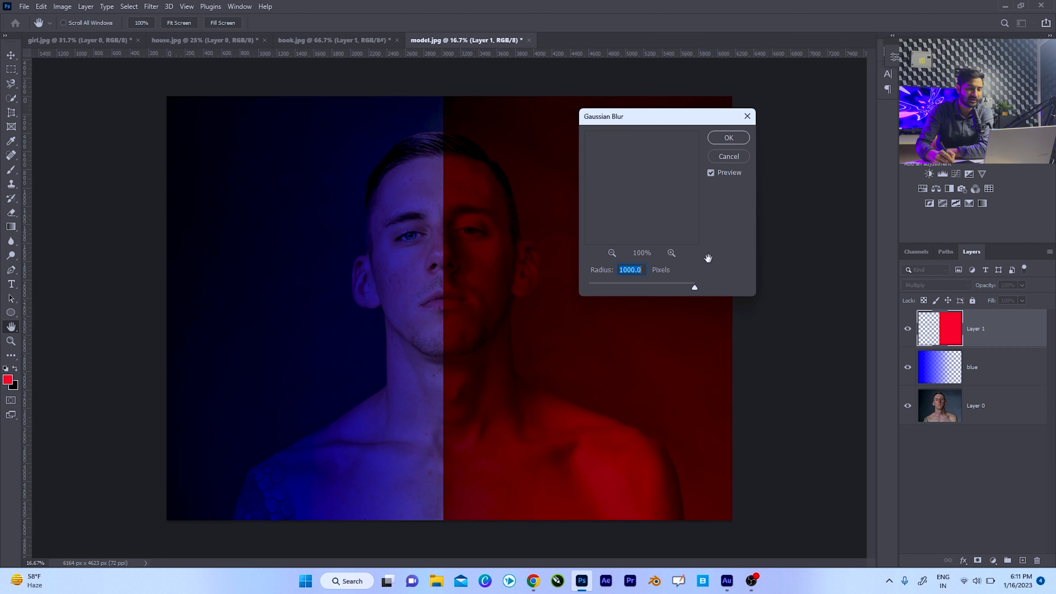
pyautogui.click(730, 140)
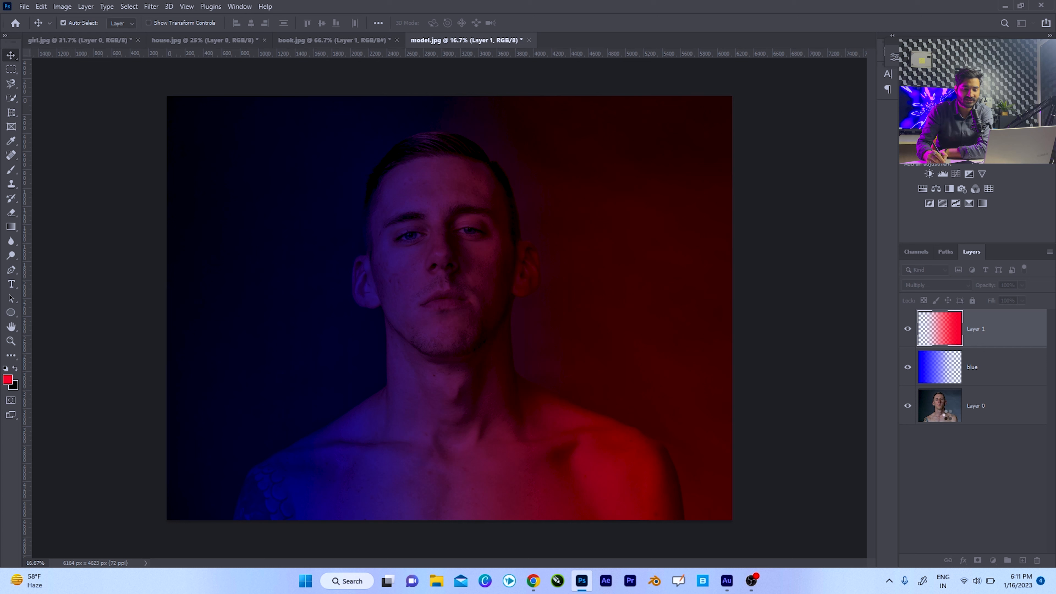
# Desaturate the portrait photo on Layer 0 beneath the blue and red colour layers.
pyautogui.click(933, 406)
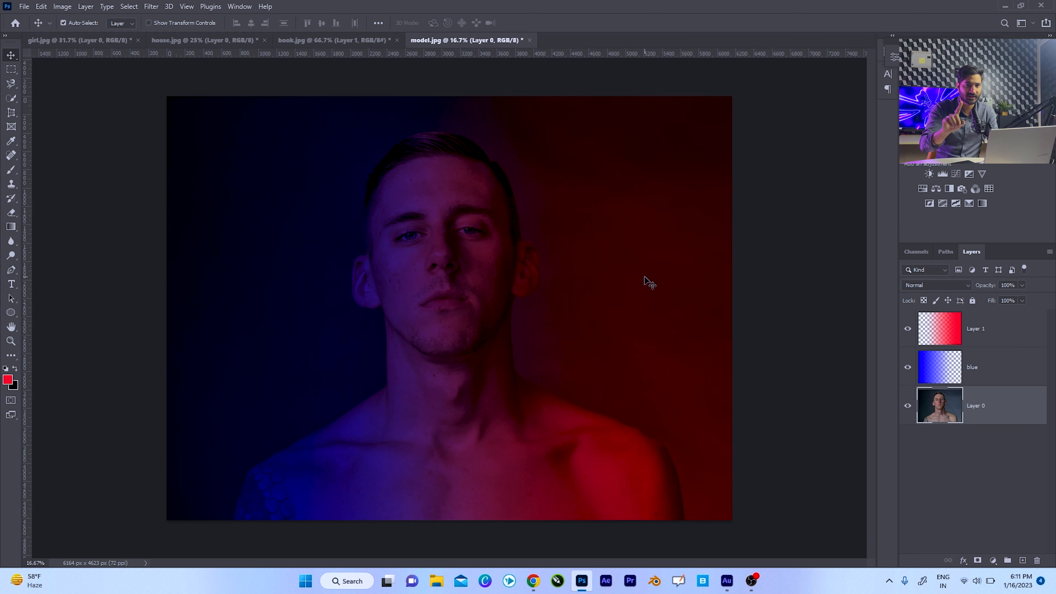
pyautogui.hotkey('ctrl', 'shift', 'u')
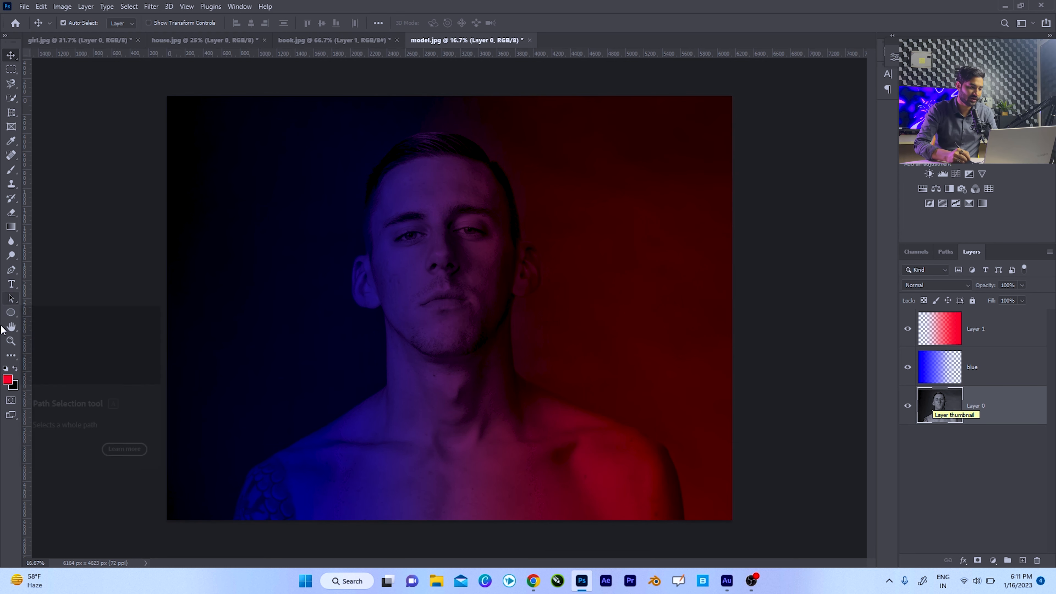
pyautogui.click(11, 342)
pyautogui.moveTo(469, 259); pyautogui.dragTo(511, 224)
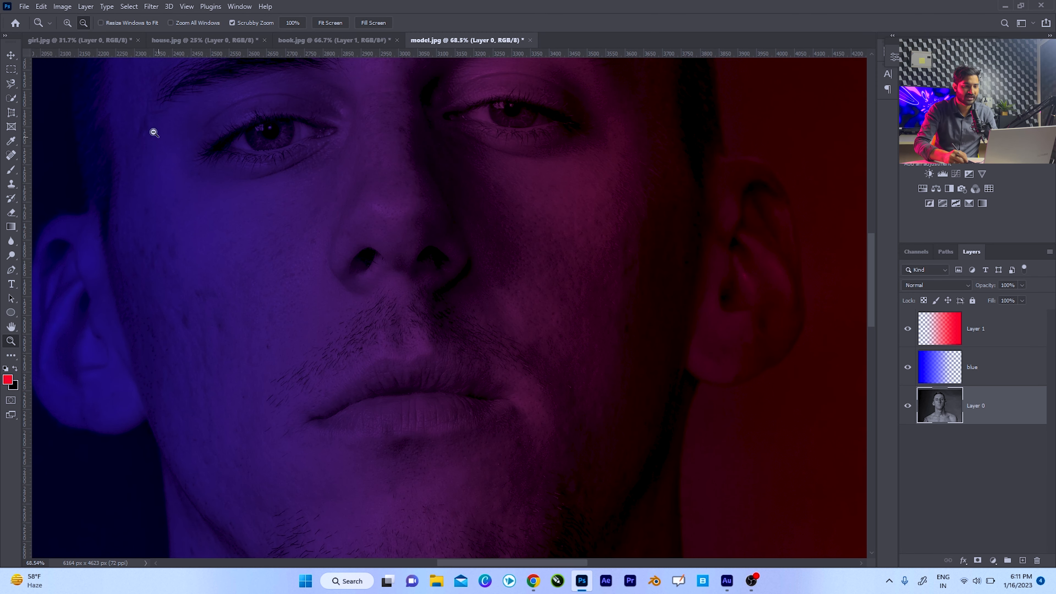
pyautogui.moveTo(461, 265); pyautogui.dragTo(434, 257)
pyautogui.hotkey('ctrl', '0')
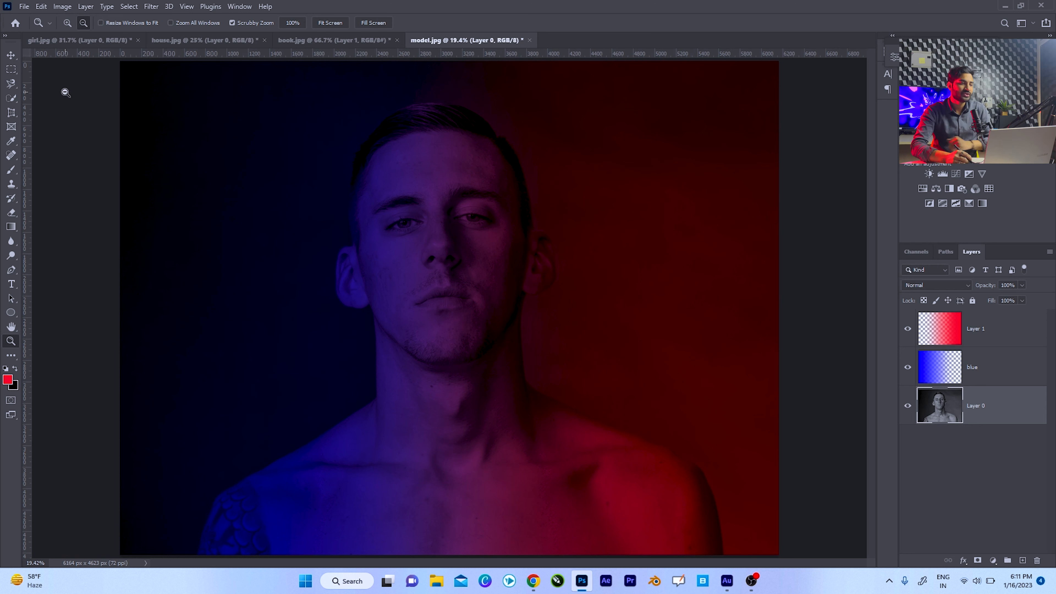
pyautogui.click(11, 71)
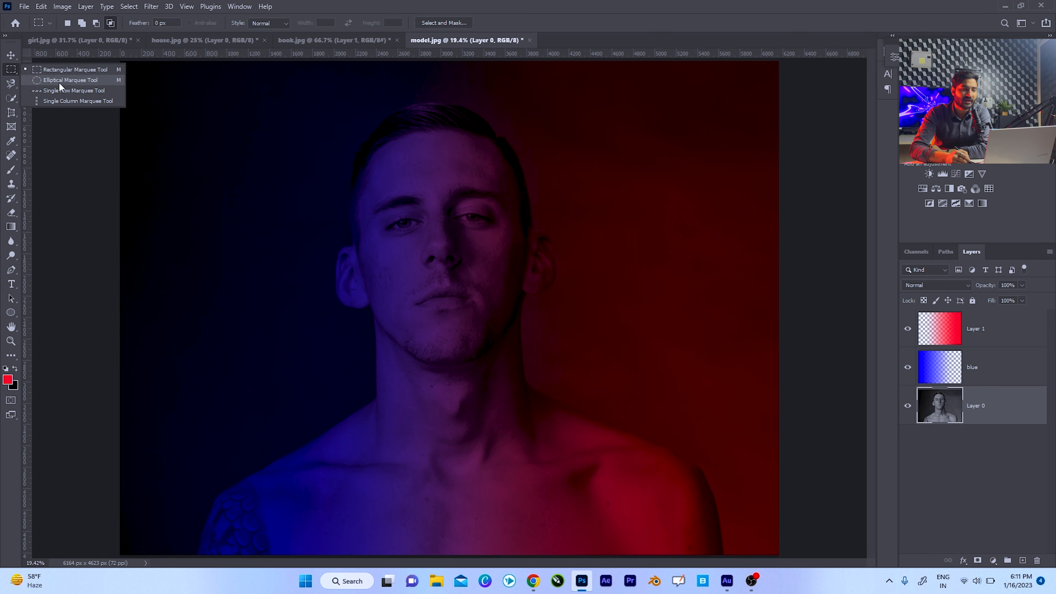
pyautogui.click(12, 83)
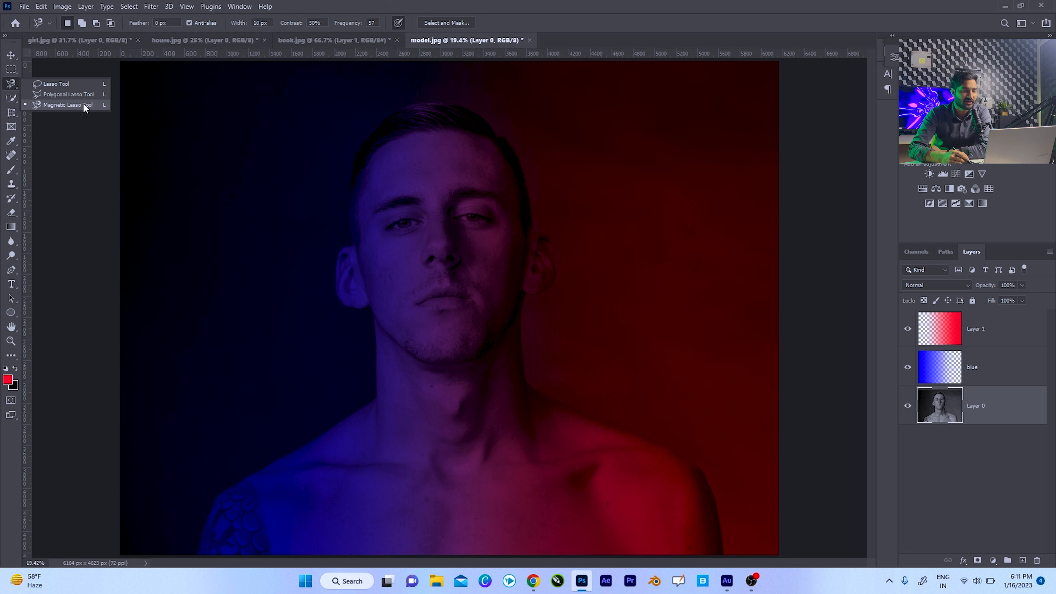
pyautogui.click(11, 98)
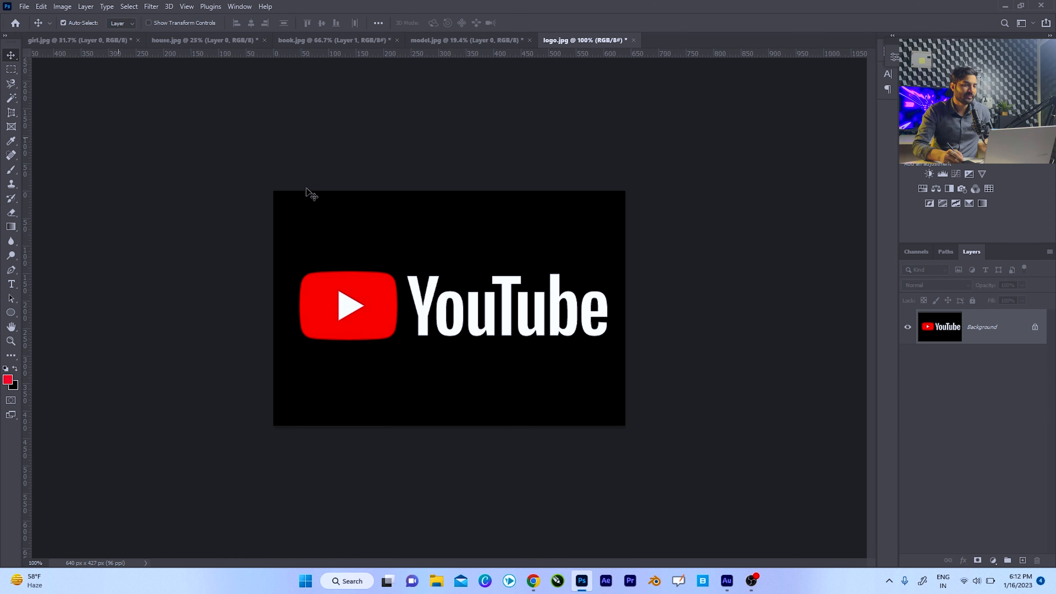
# Choose the Object Selection tool and delete the locked white Background layer beneath the photo of the man in the blue T-shirt.
pyautogui.click(12, 98)
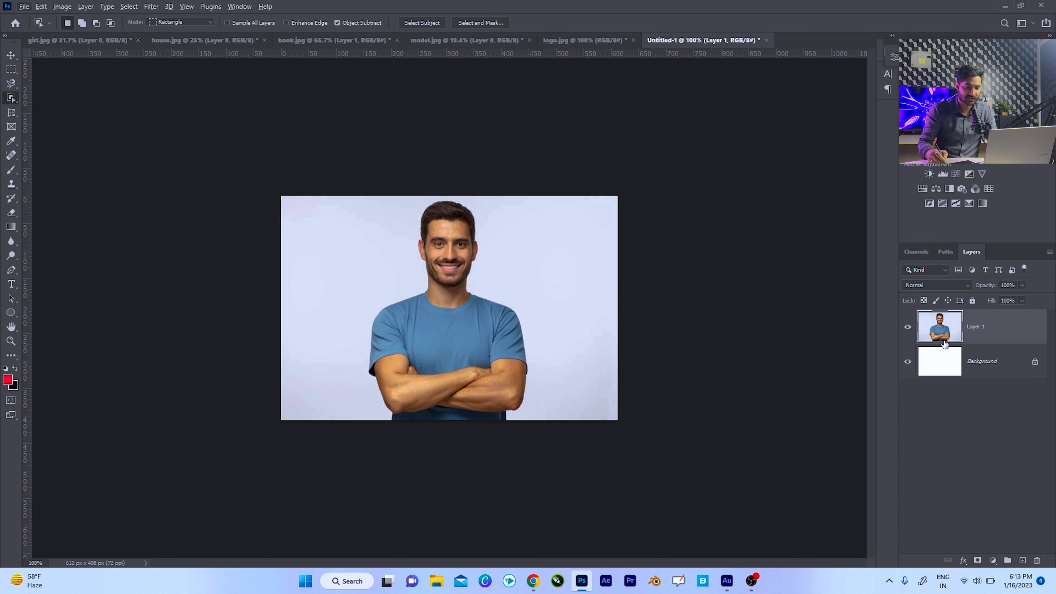
pyautogui.click(1035, 363)
pyautogui.press('Delete')
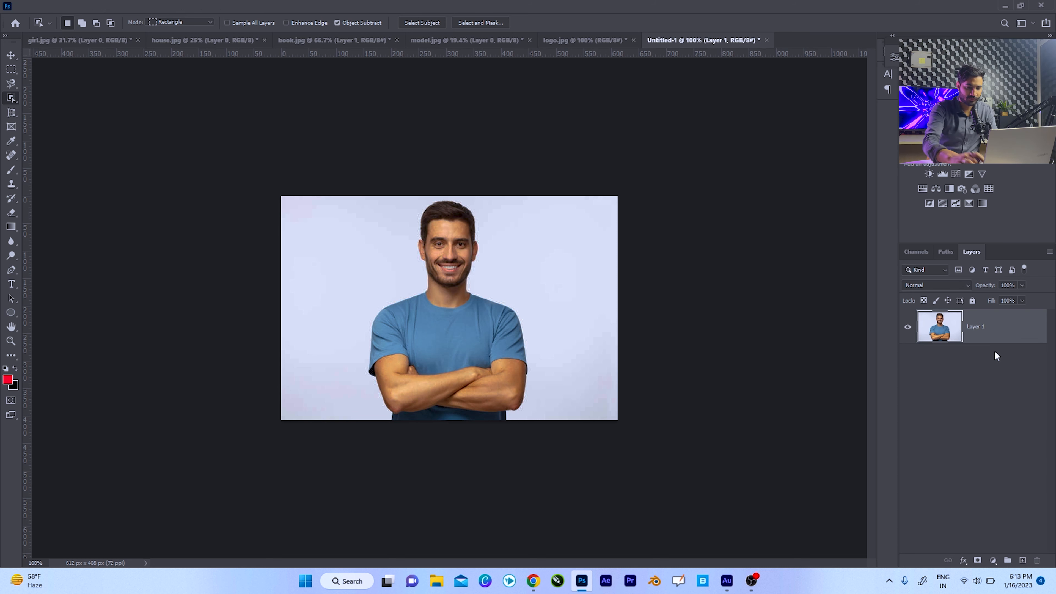
# Add a new layer, fill it with the red foreground colour, and place it below the man's photo layer.
pyautogui.hotkey('ctrl', 'shift', 'n')
pyautogui.press('Return')
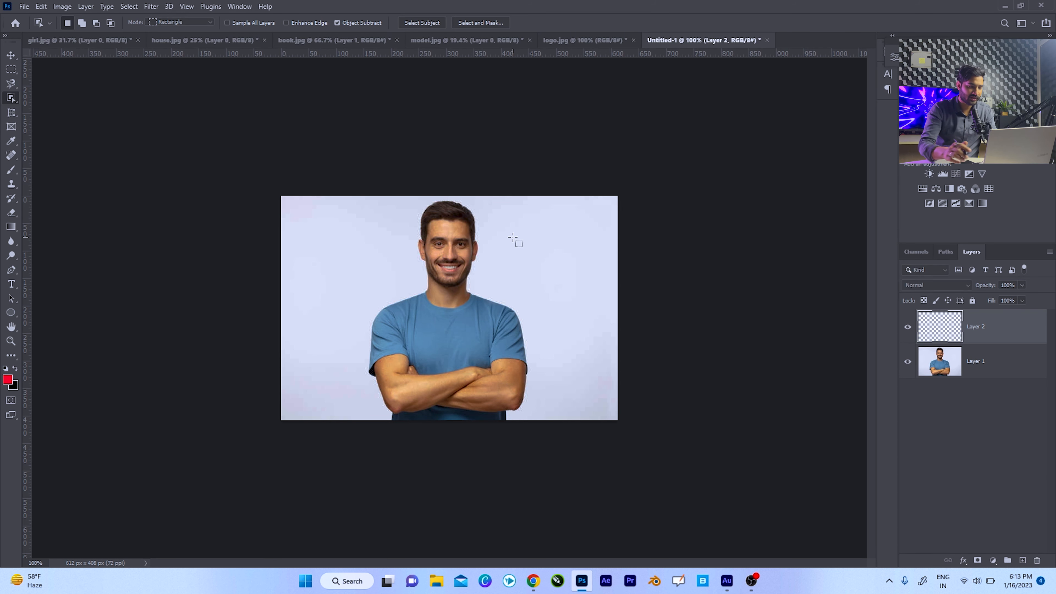
pyautogui.hotkey('alt', 'BackSpace')
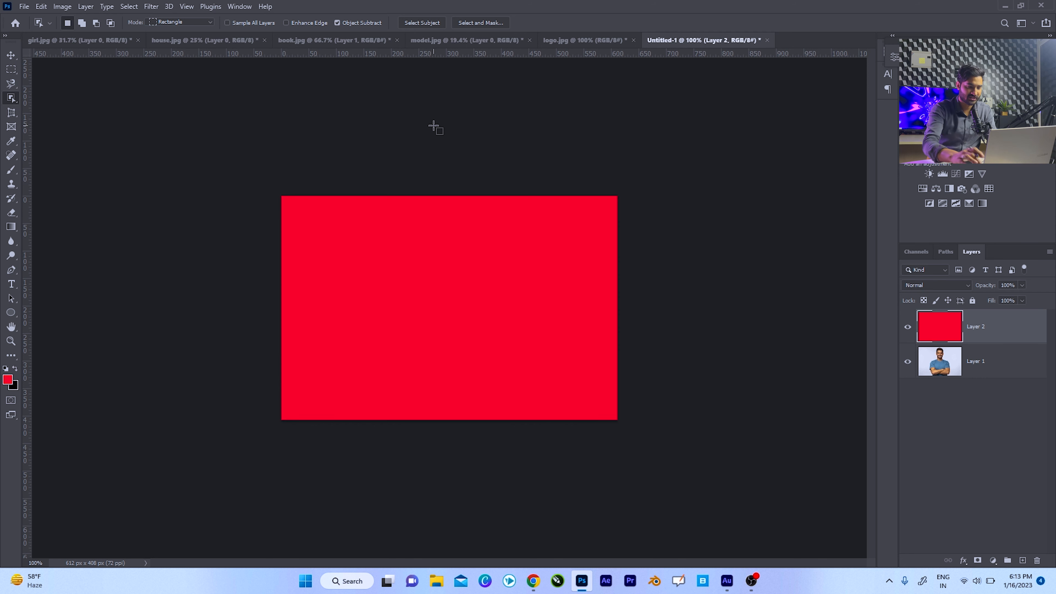
pyautogui.hotkey('ctrl', '[')
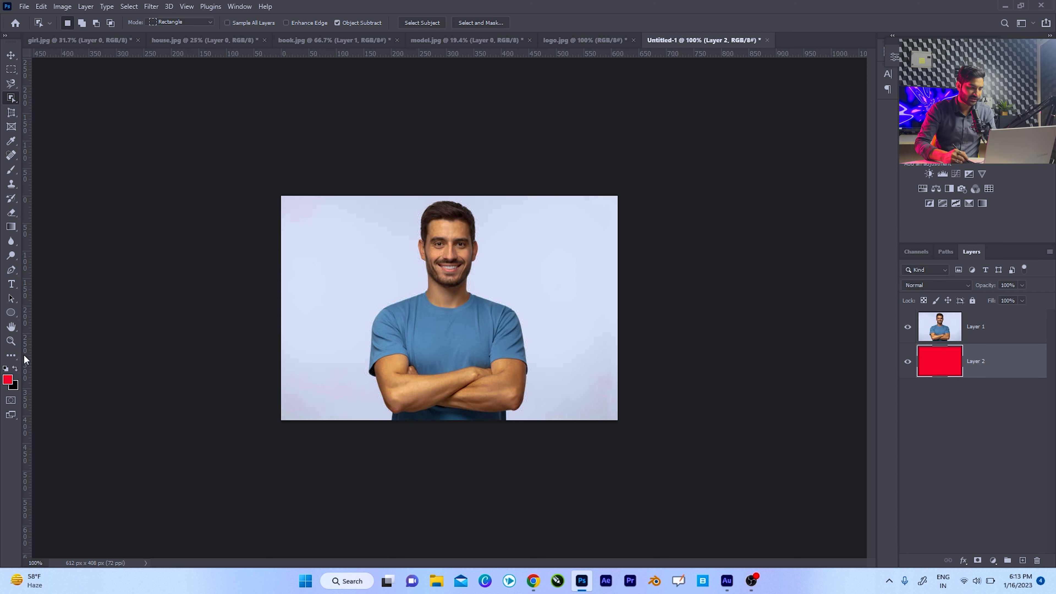
pyautogui.click(11, 342)
pyautogui.moveTo(449, 308); pyautogui.dragTo(473, 283)
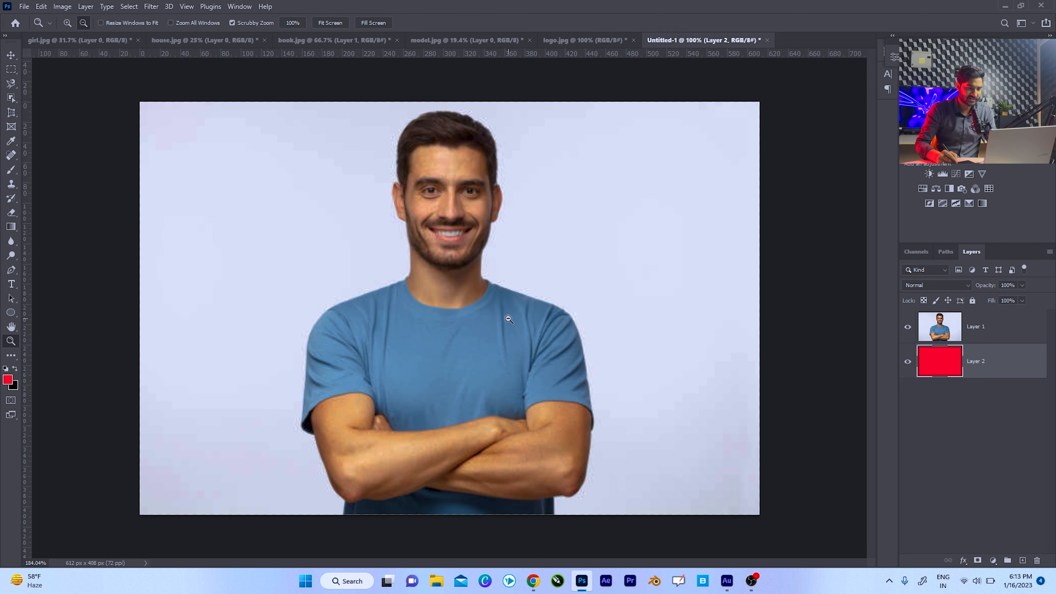
pyautogui.click(15, 99)
pyautogui.moveTo(275, 108); pyautogui.dragTo(617, 507)
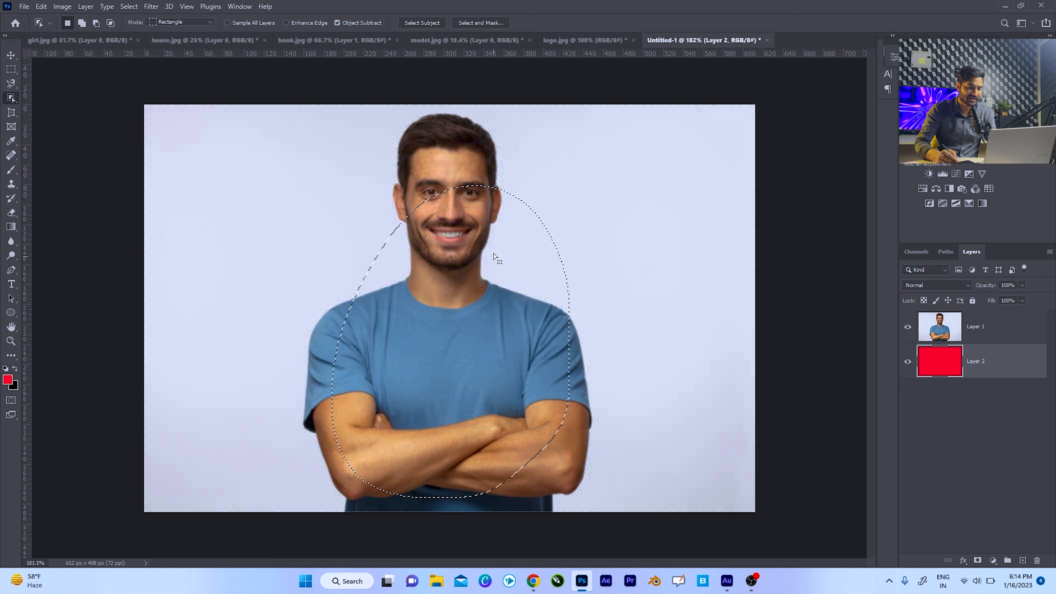
# Make the man's photo layer active, clear the existing selection, and select the man with a rectangular Object Selection.
pyautogui.click(942, 328)
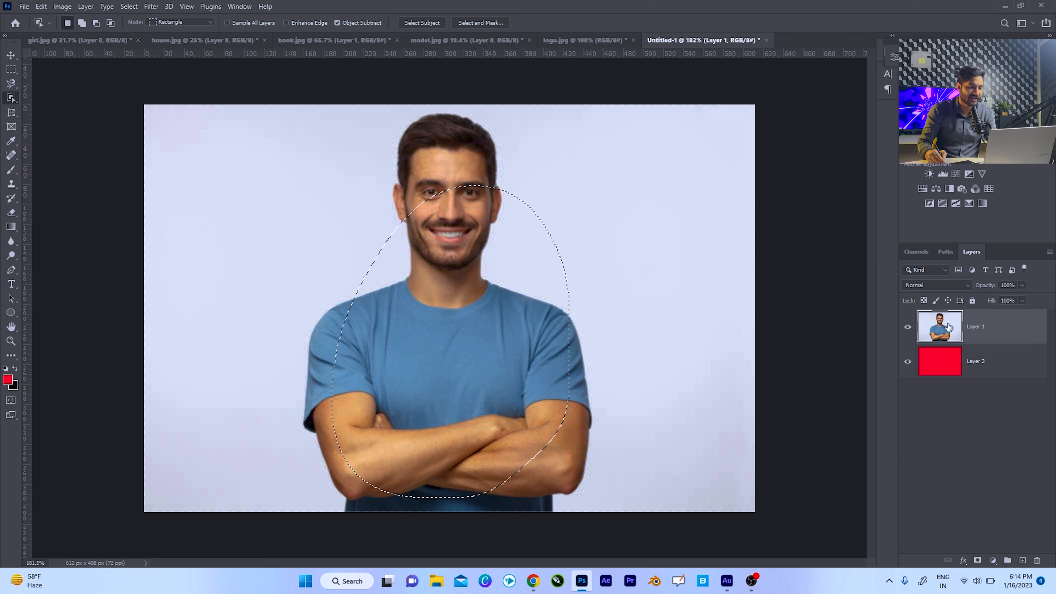
pyautogui.hotkey('ctrl', 'd')
pyautogui.moveTo(276, 110); pyautogui.dragTo(614, 512)
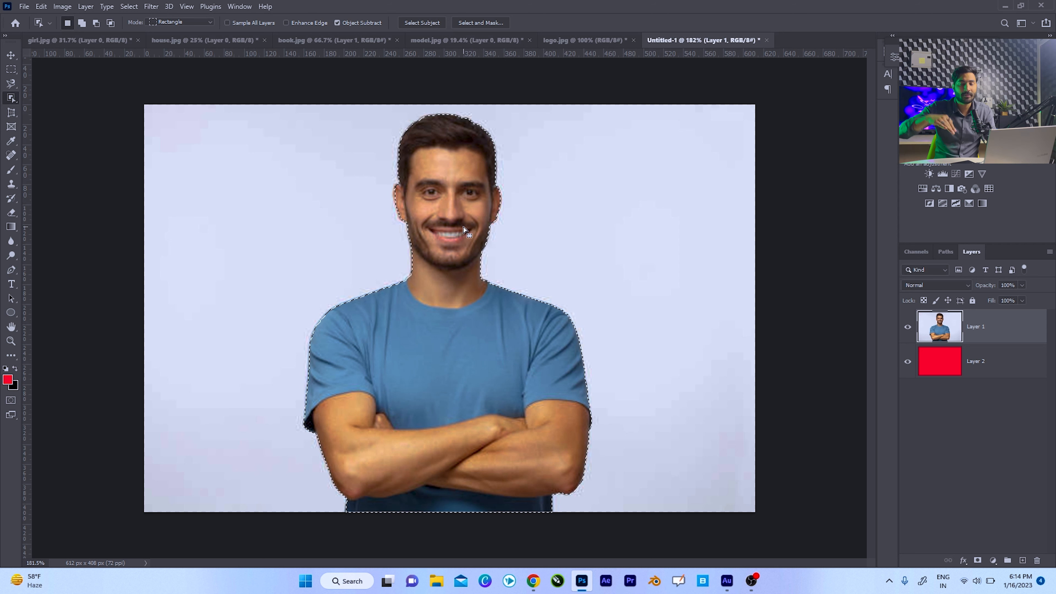
# Invert the selection, delete the photo's background around the man, and deselect.
pyautogui.hotkey('ctrl', 'shift', 'i')
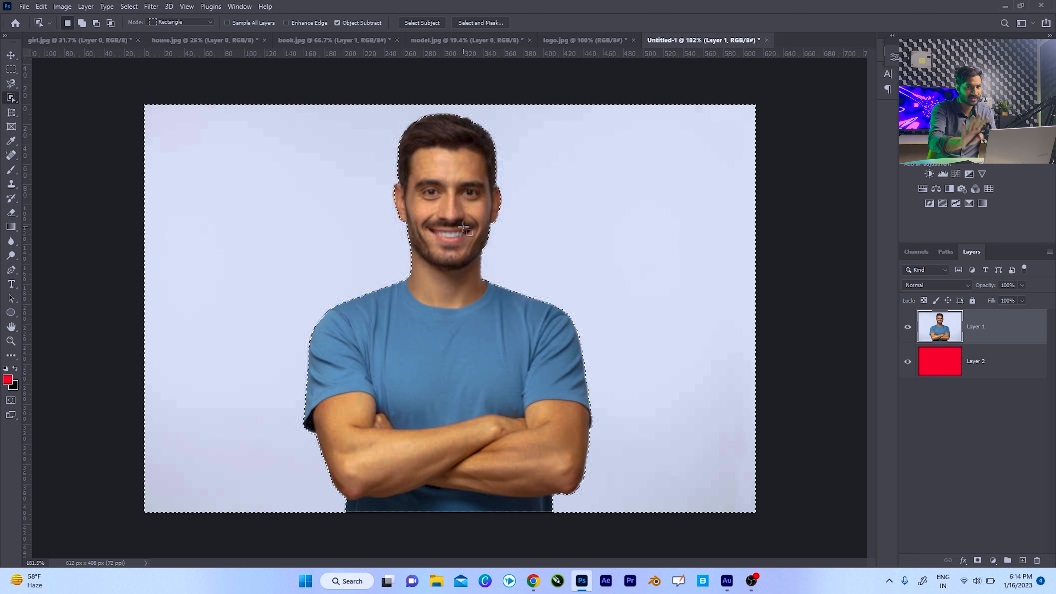
pyautogui.press('Delete')
pyautogui.hotkey('ctrl', 'd')
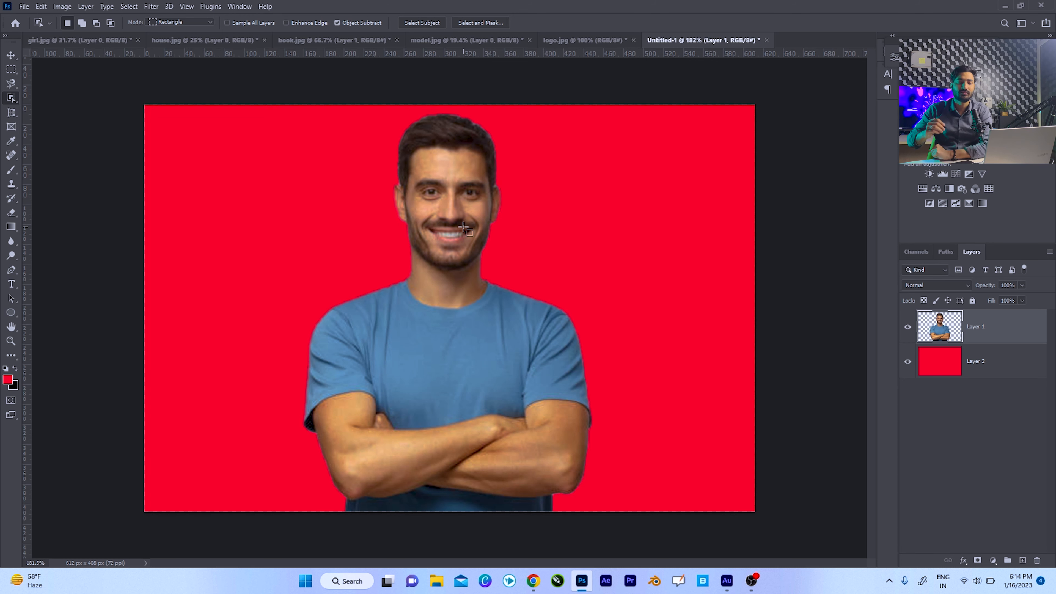